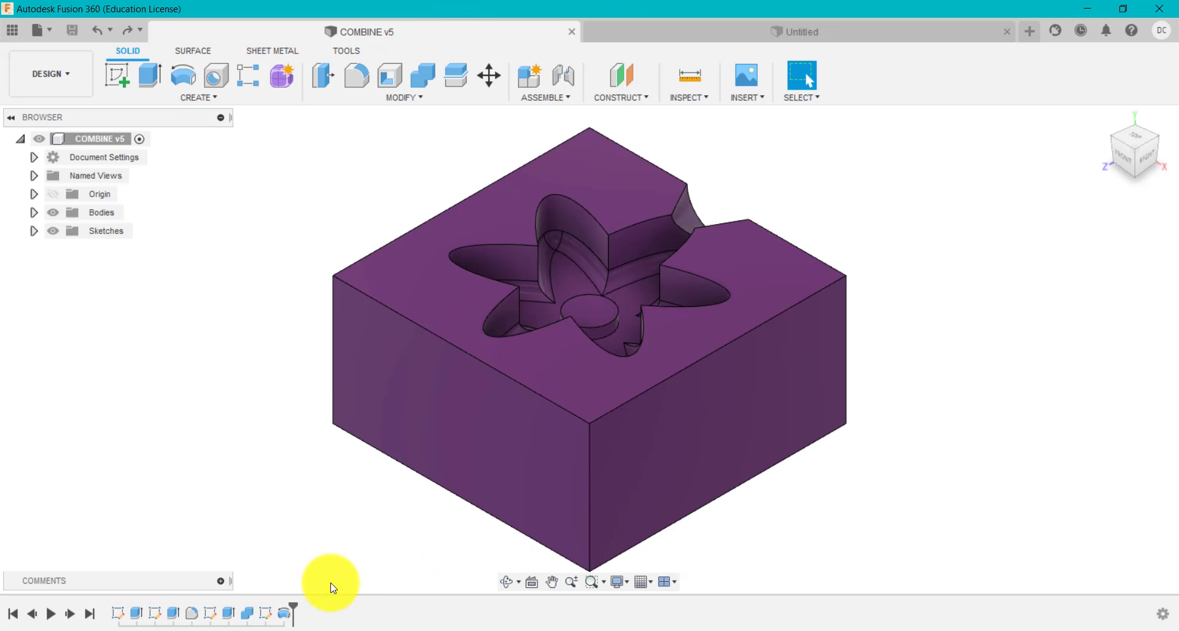
# Roll the COMBINE v5 history back to just after the first sketch and examine the sketch's rectangle and dimensions.
pyautogui.moveTo(295, 606); pyautogui.dragTo(127, 600)
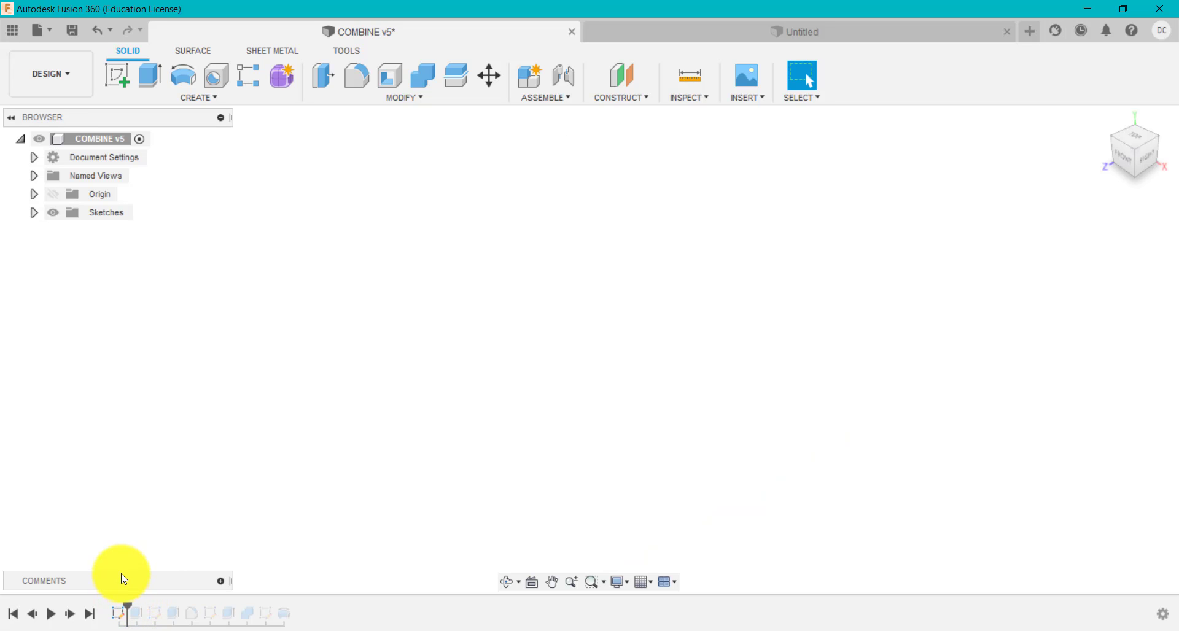
pyautogui.rightClick(119, 613)
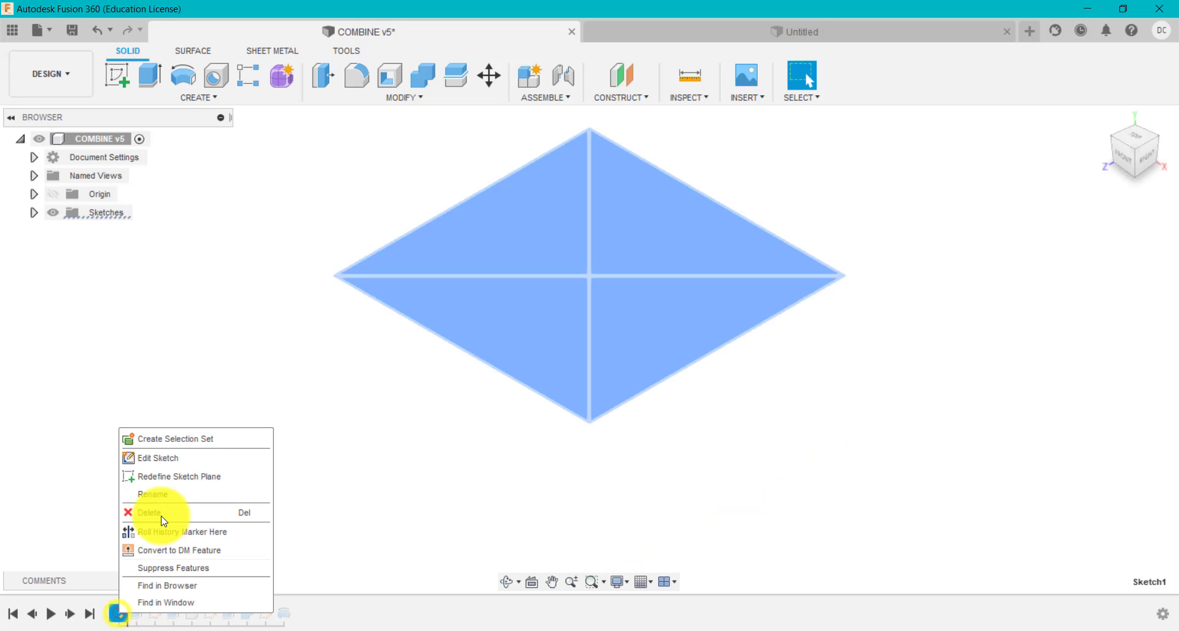
pyautogui.click(197, 455)
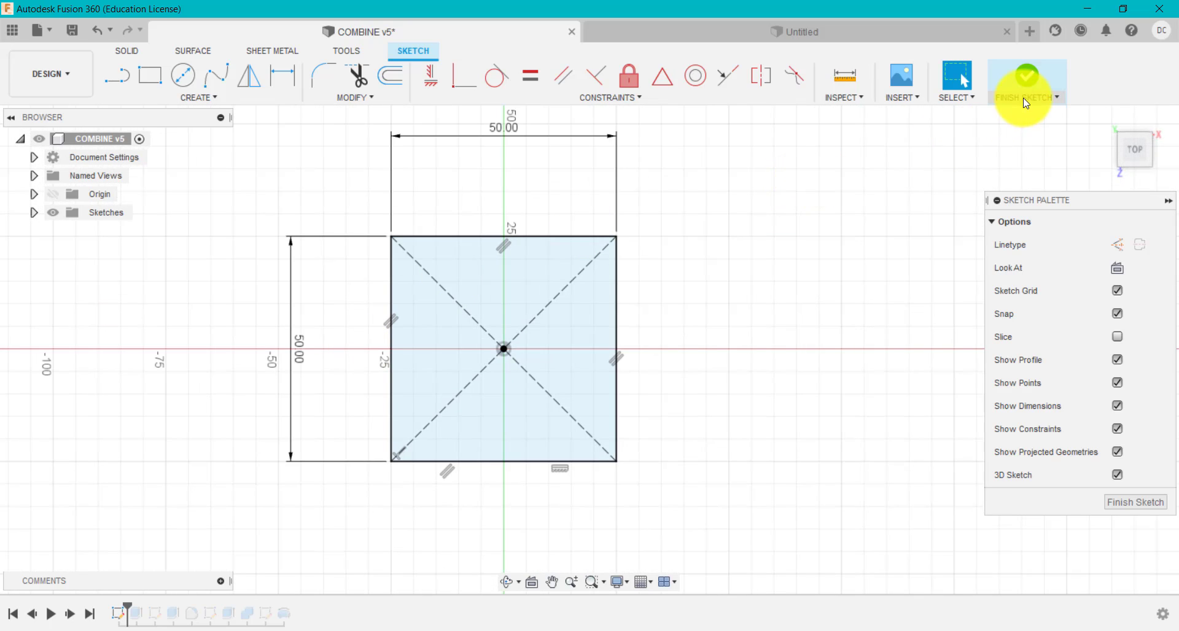
pyautogui.click(1026, 78)
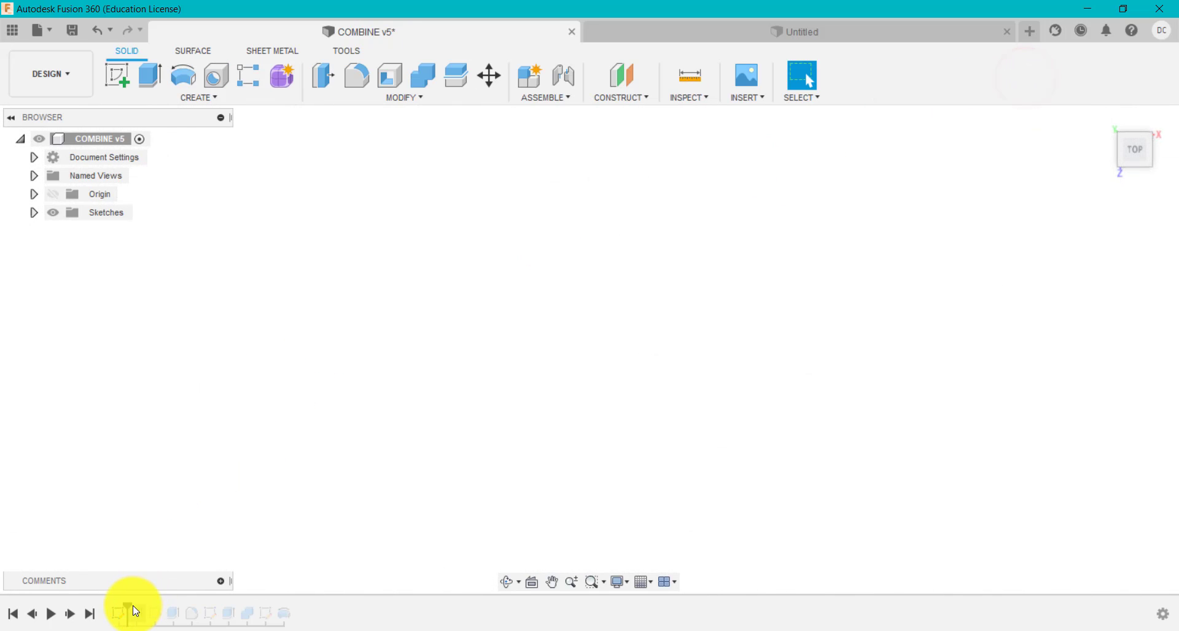
# Advance the history past the first extrusion and inspect that feature's direction, distance and operation settings in the home view.
pyautogui.moveTo(131, 606); pyautogui.dragTo(142, 606)
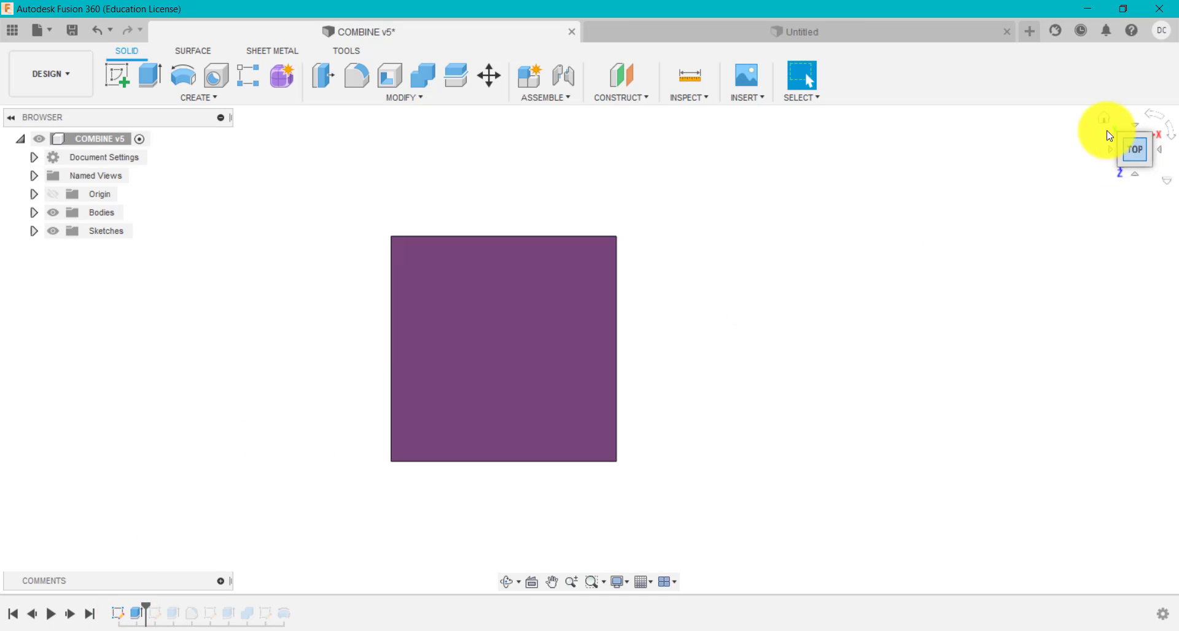
pyautogui.click(1105, 123)
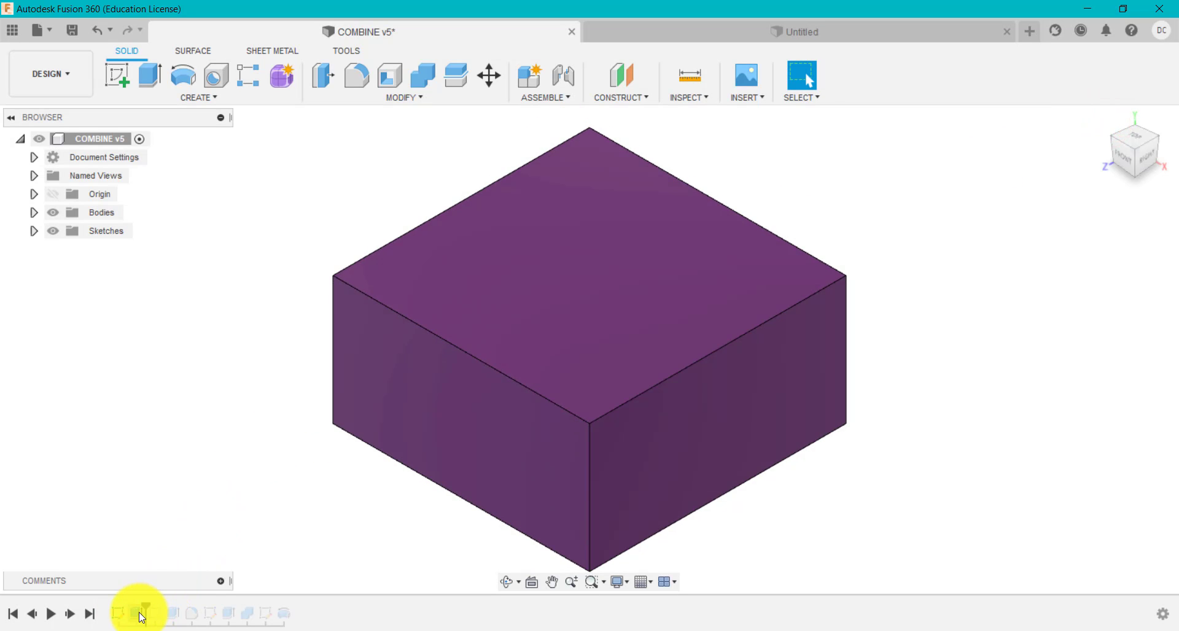
pyautogui.click(140, 613)
pyautogui.rightClick(140, 613)
pyautogui.click(224, 459)
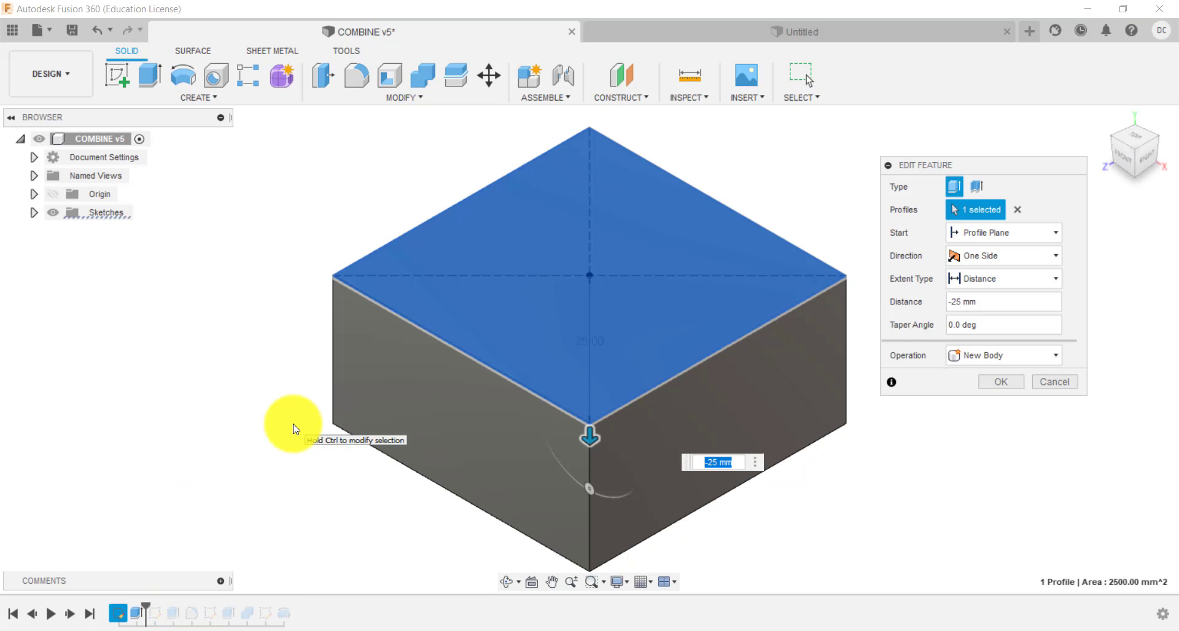
pyautogui.click(1063, 390)
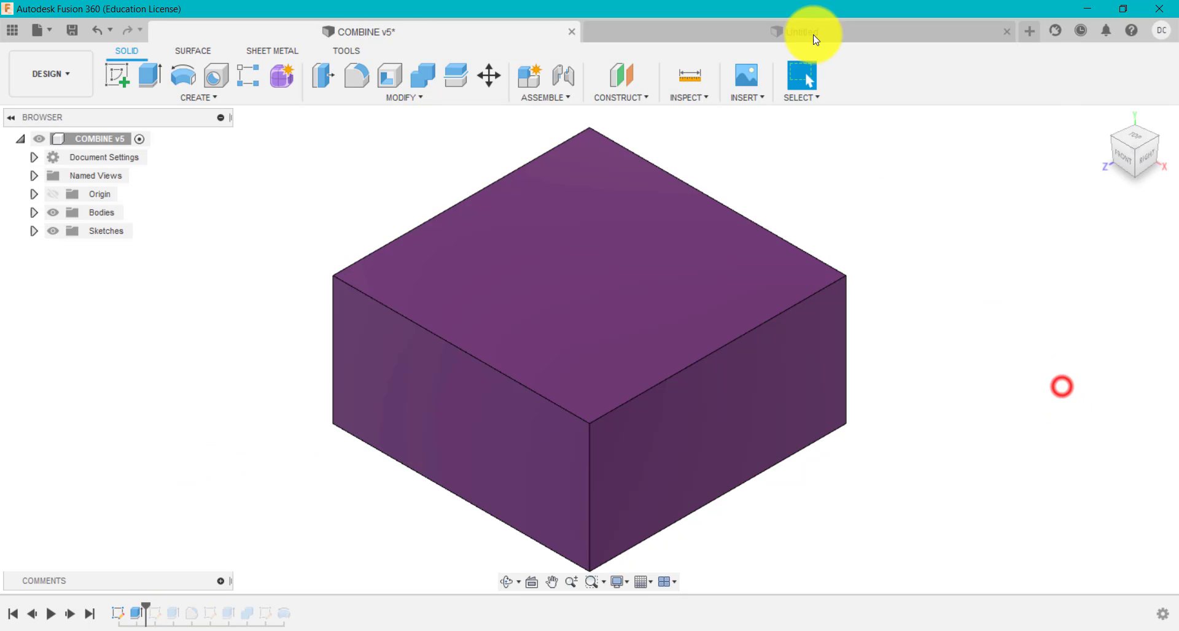
# Switch to the untitled design and start a sketch on the horizontal origin plane.
pyautogui.click(811, 32)
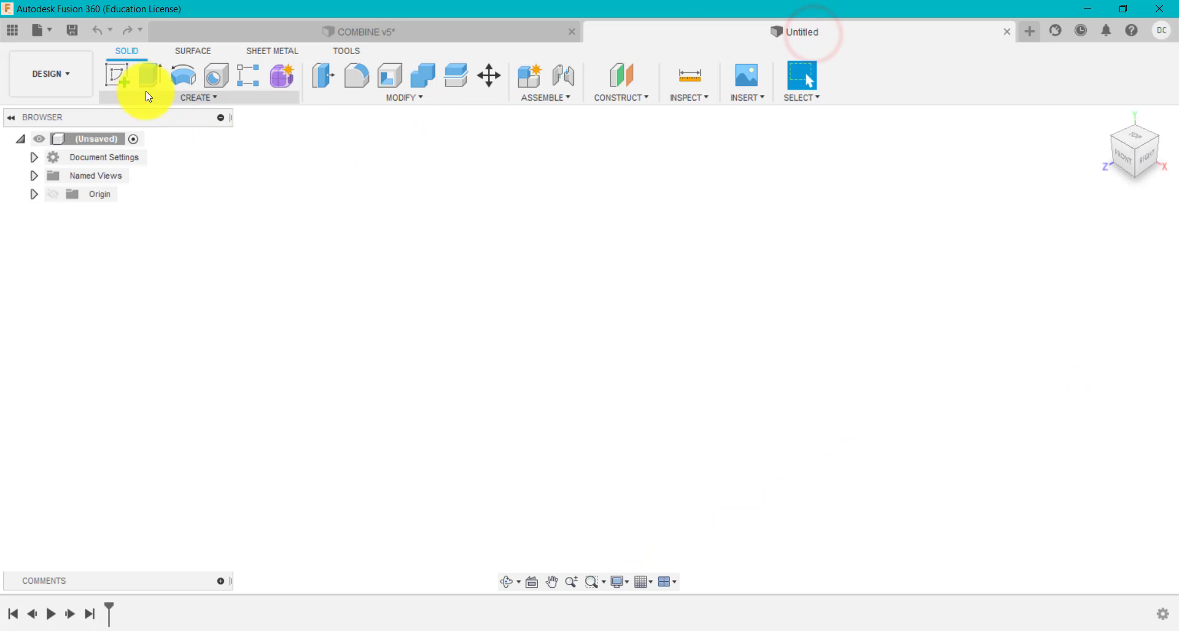
pyautogui.click(117, 75)
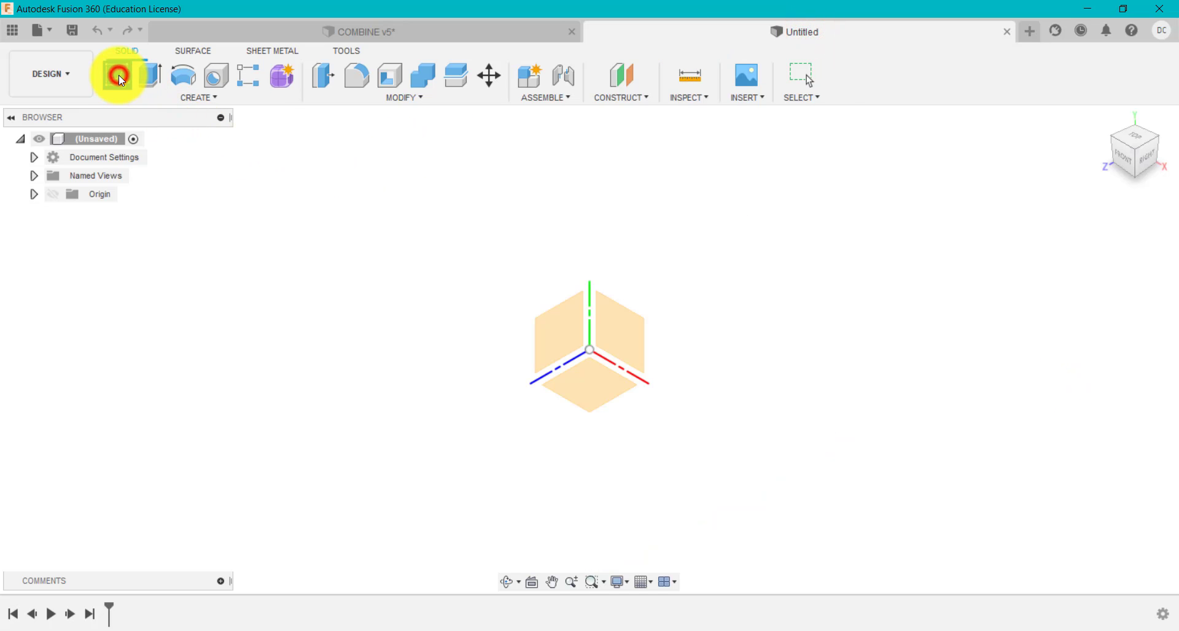
pyautogui.click(587, 392)
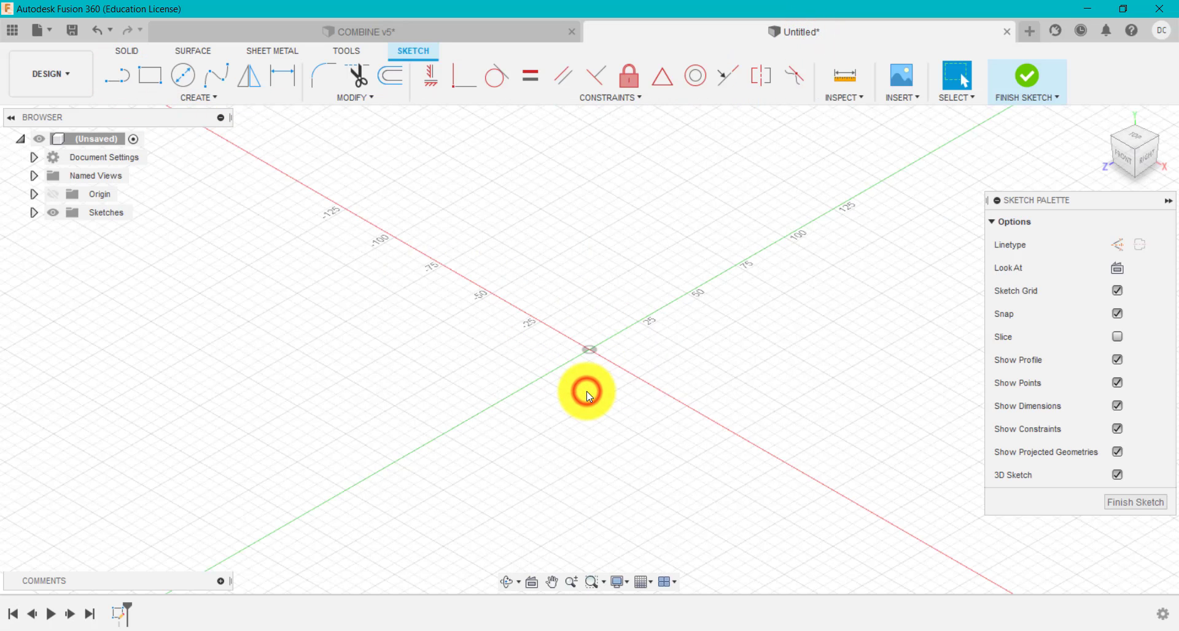
# Turn off 3D Sketch and draw a 50 mm by 50 mm center rectangle on the origin in top view.
pyautogui.click(183, 107)
pyautogui.moveTo(197, 126)
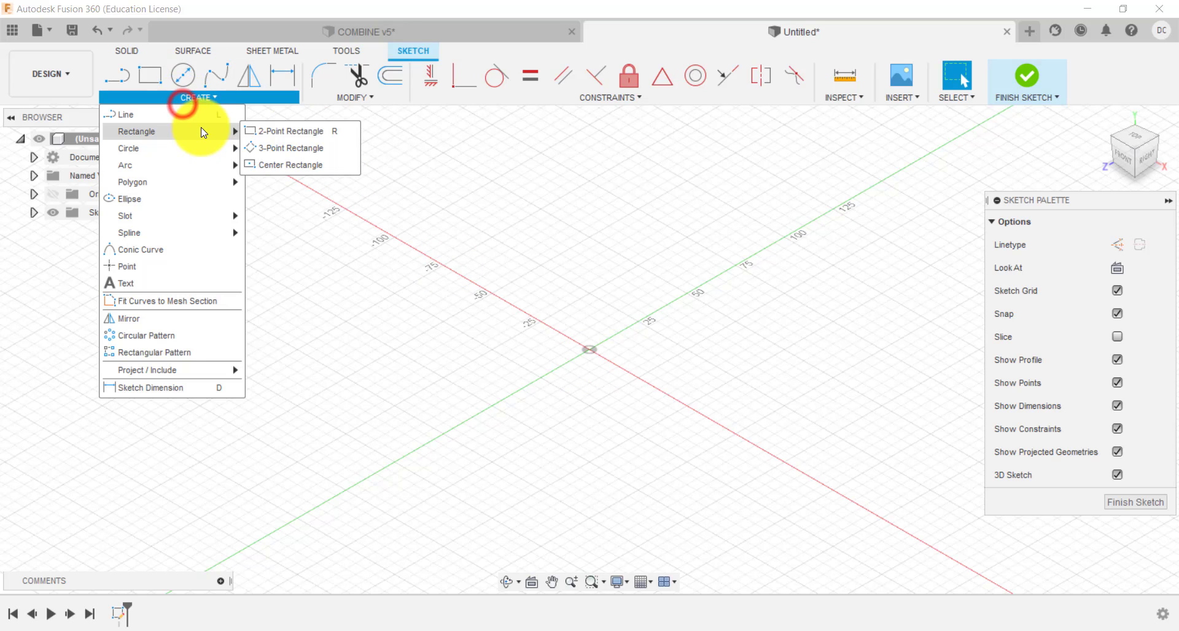
pyautogui.click(287, 170)
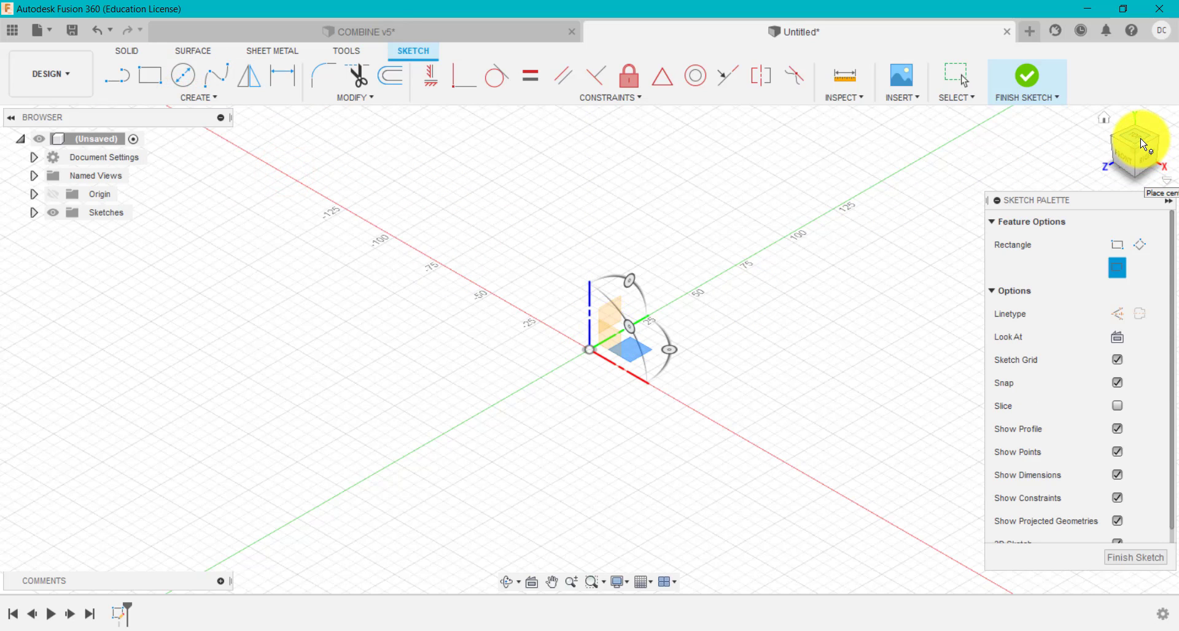
pyautogui.scroll(-1, 1115, 433)
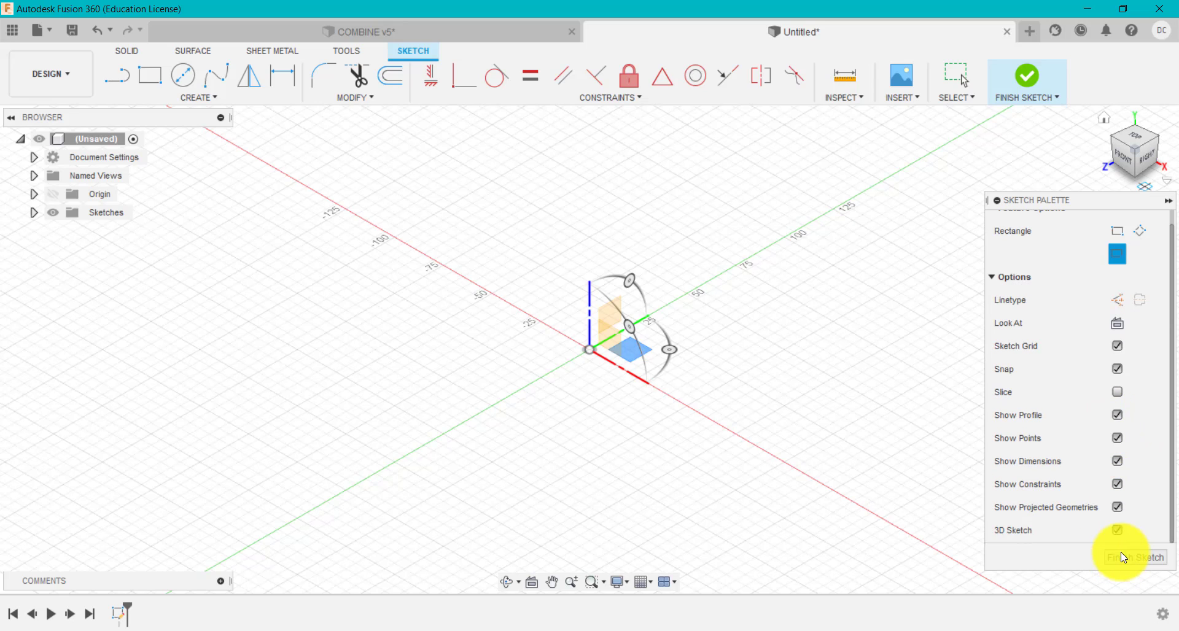
pyautogui.click(1118, 531)
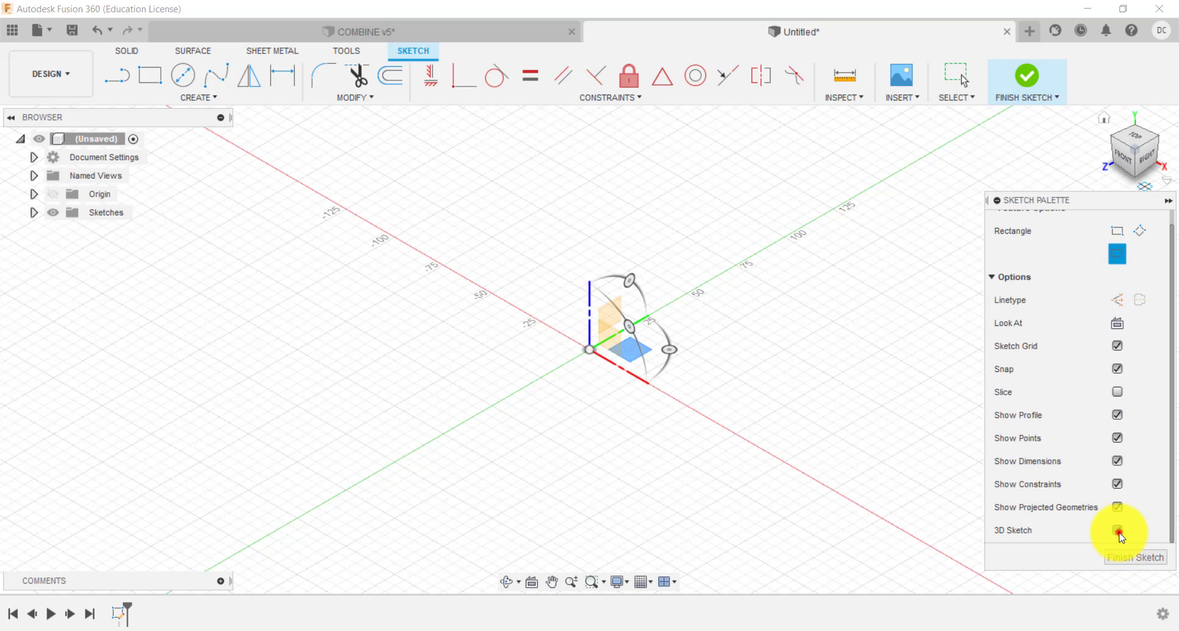
pyautogui.click(1136, 143)
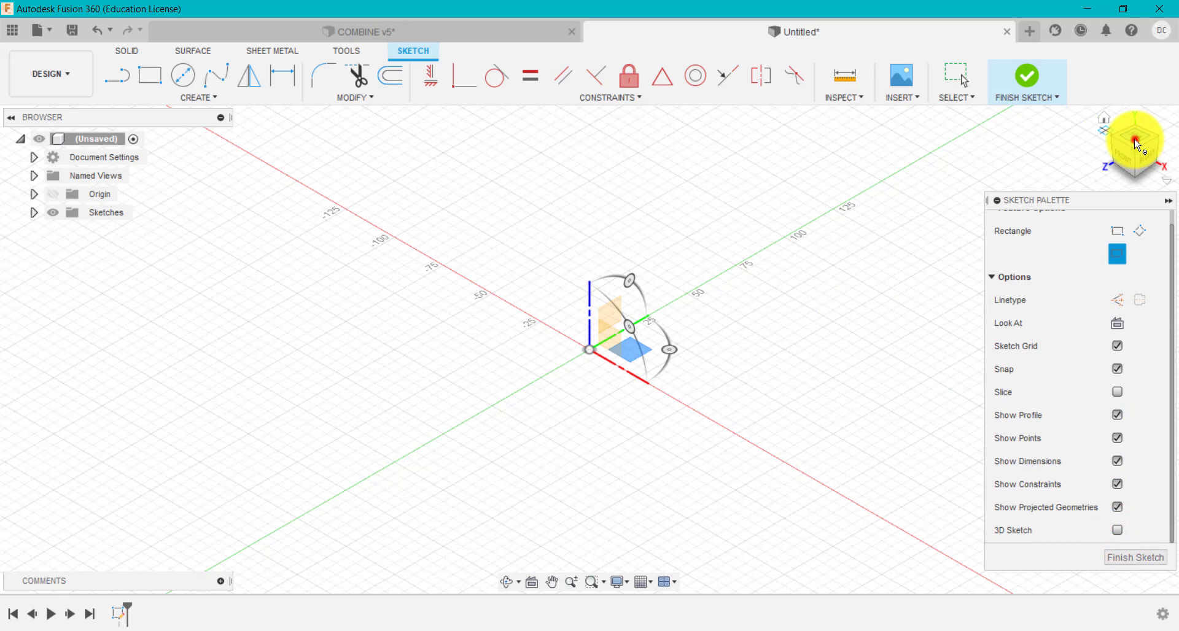
pyautogui.click(591, 351)
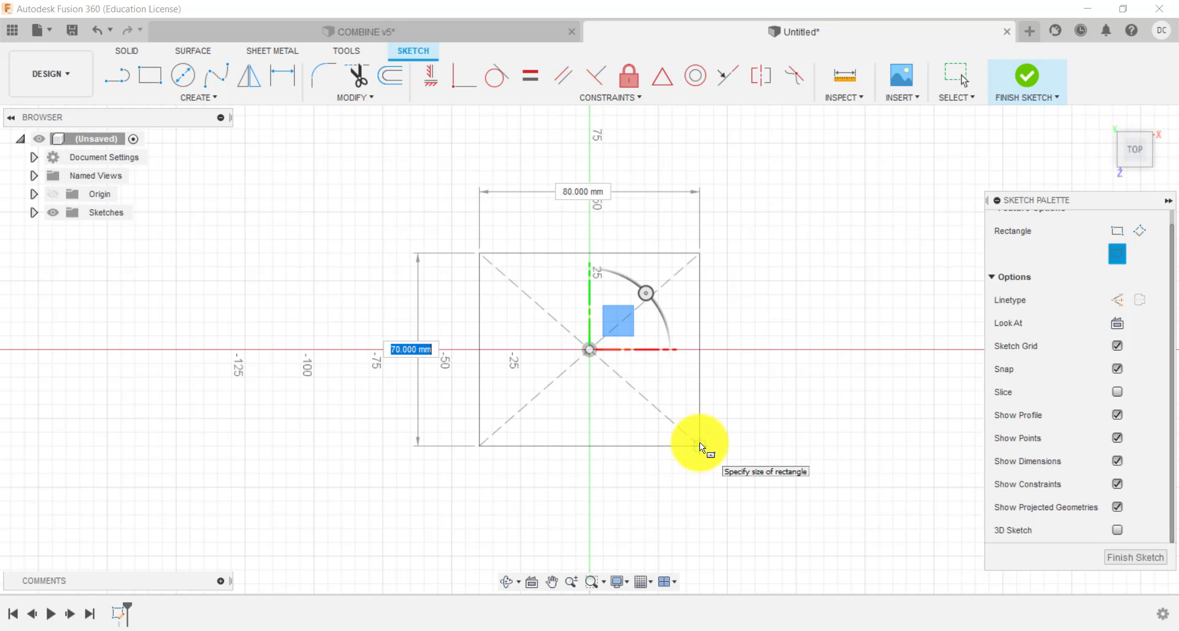
pyautogui.write('50')
pyautogui.press('Tab')
pyautogui.write('50')
pyautogui.press('Tab')
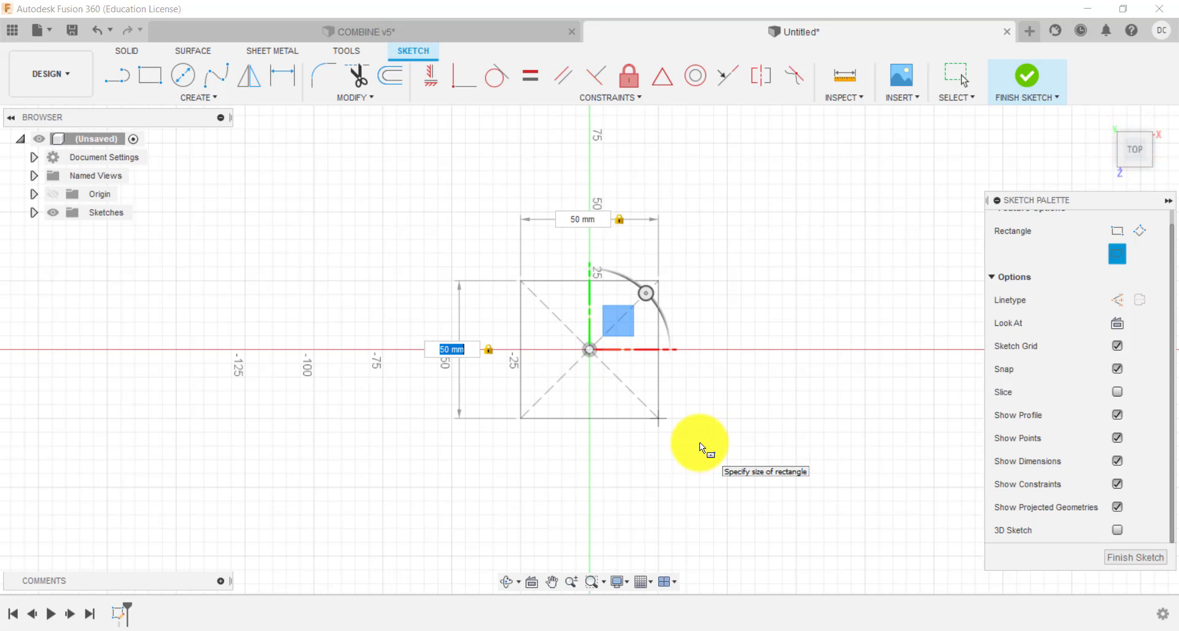
pyautogui.press('Return')
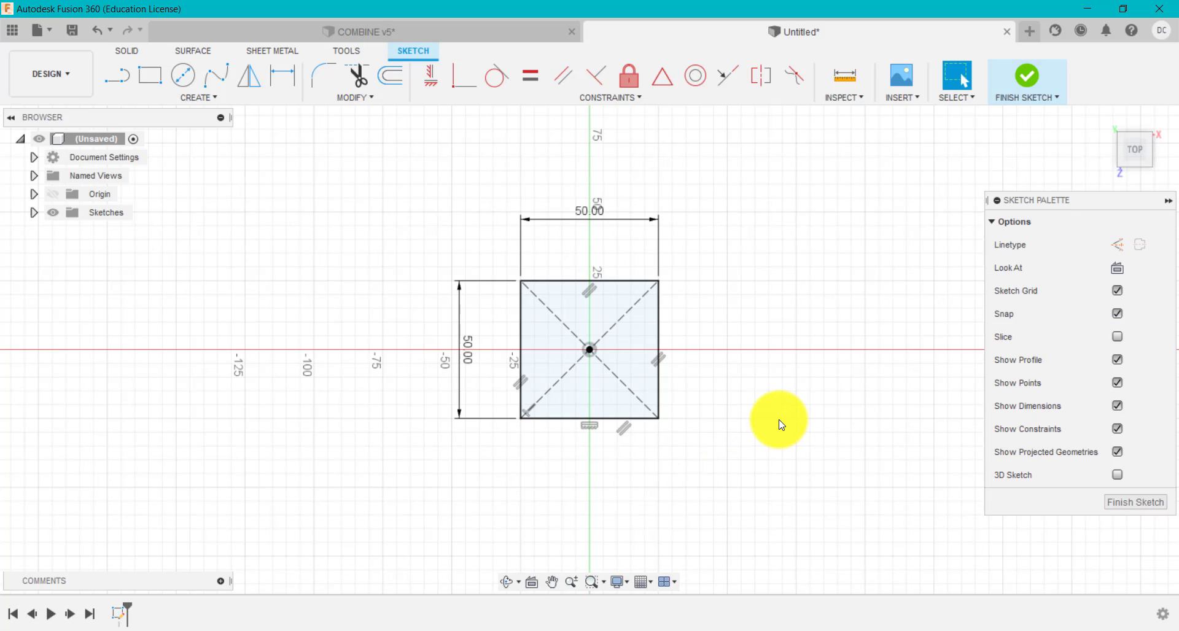
# Extrude the square profile -25 mm to one side as a new body.
pyautogui.click(136, 51)
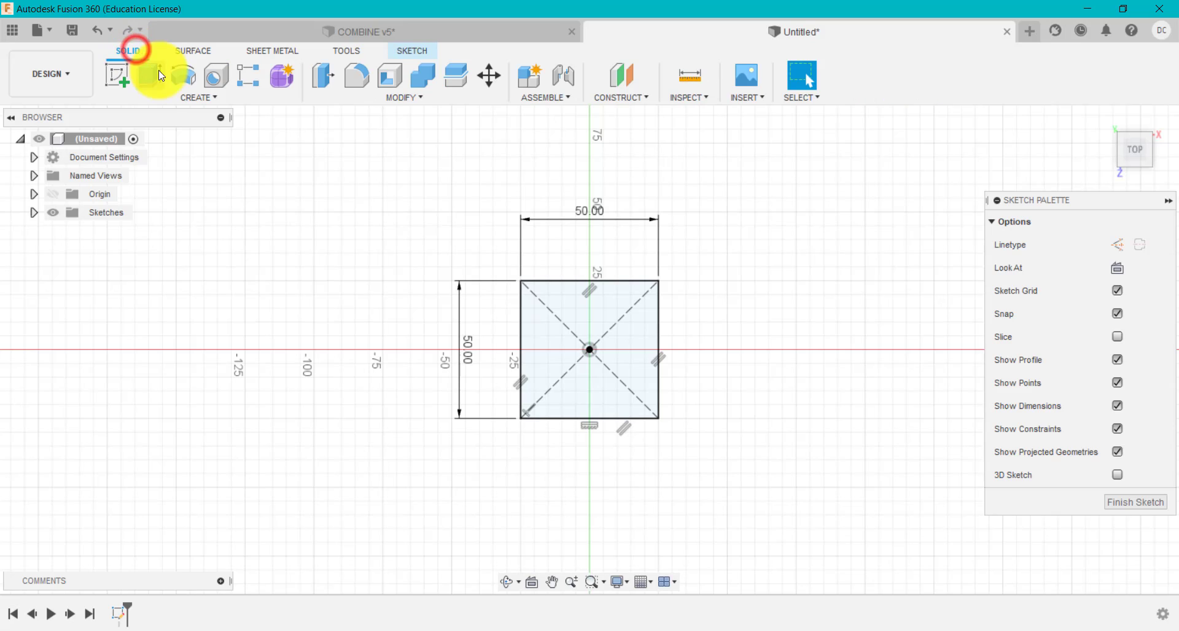
pyautogui.click(152, 77)
pyautogui.click(597, 313)
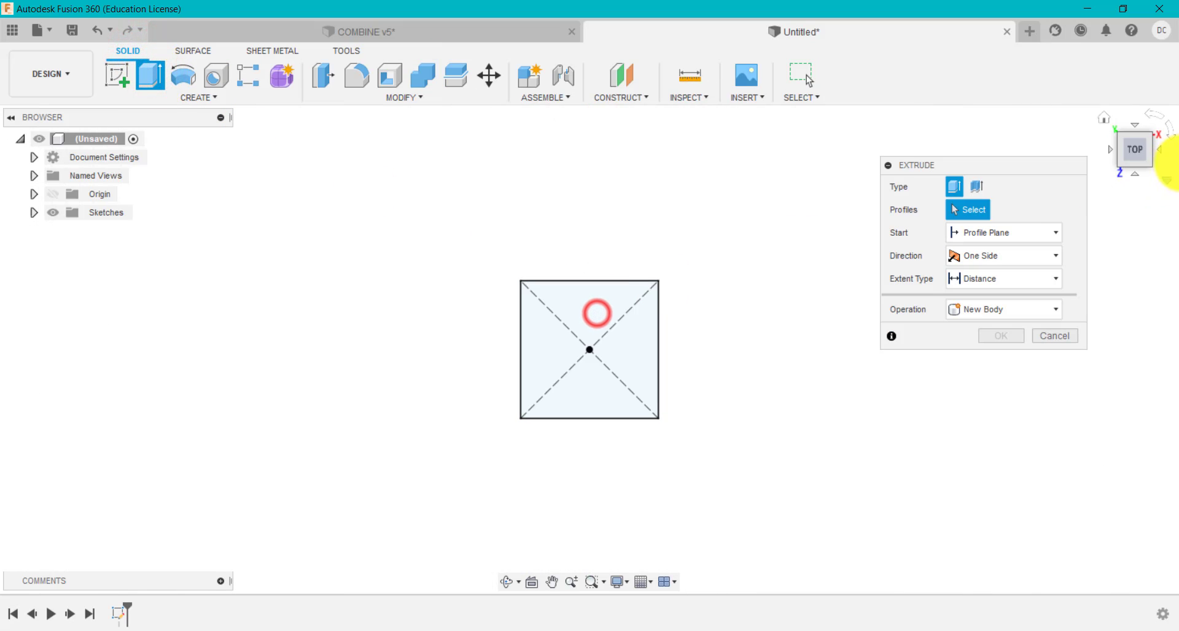
pyautogui.click(1105, 123)
pyautogui.click(651, 299)
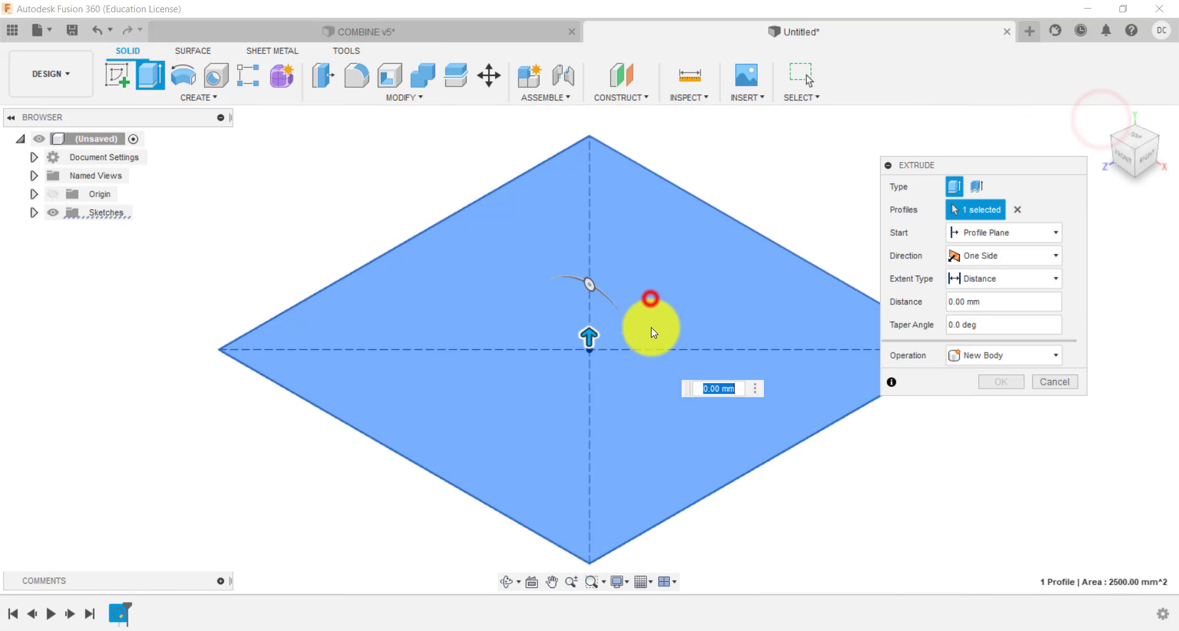
pyautogui.scroll(-2, 625, 348)
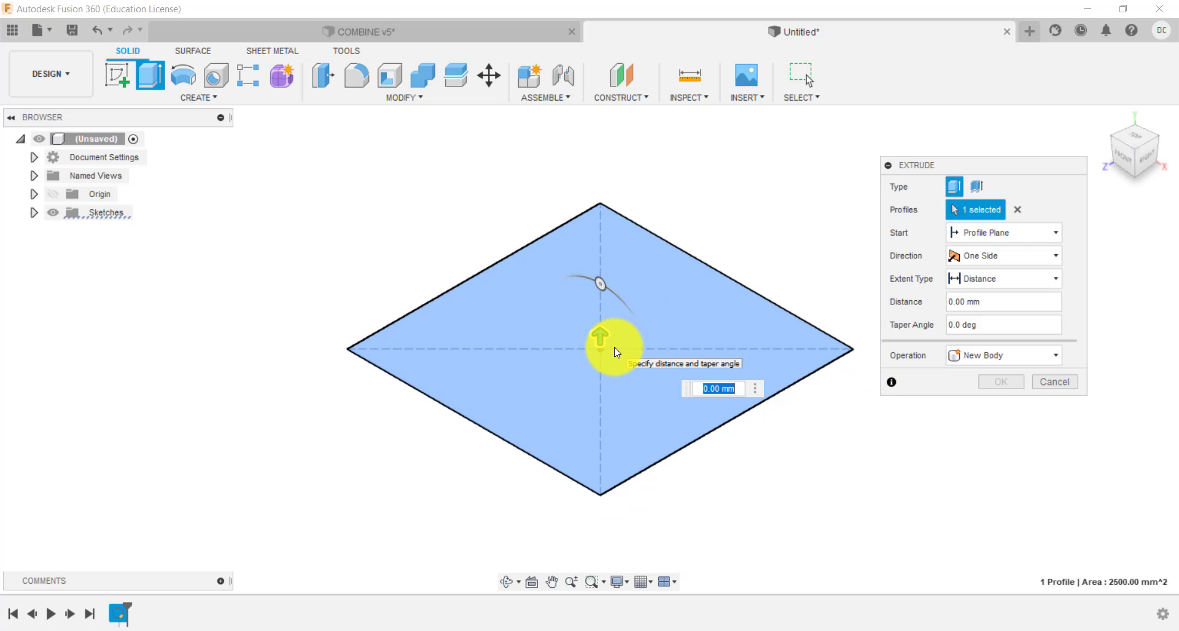
pyautogui.write('-25')
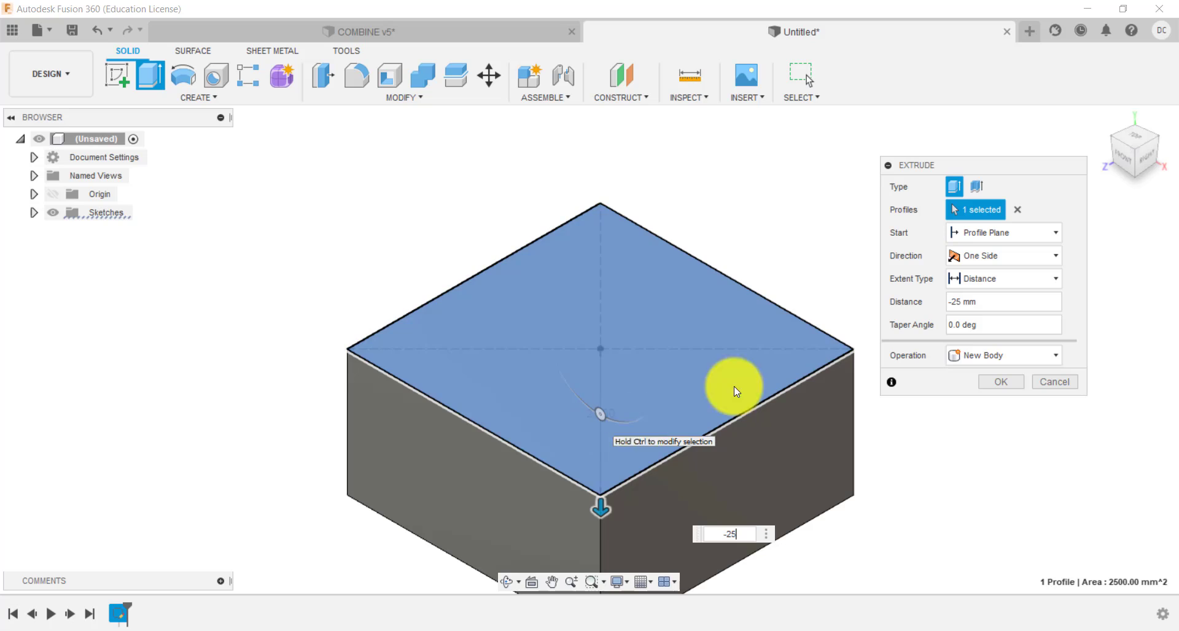
pyautogui.click(1001, 382)
pyautogui.scroll(-2, 837, 258)
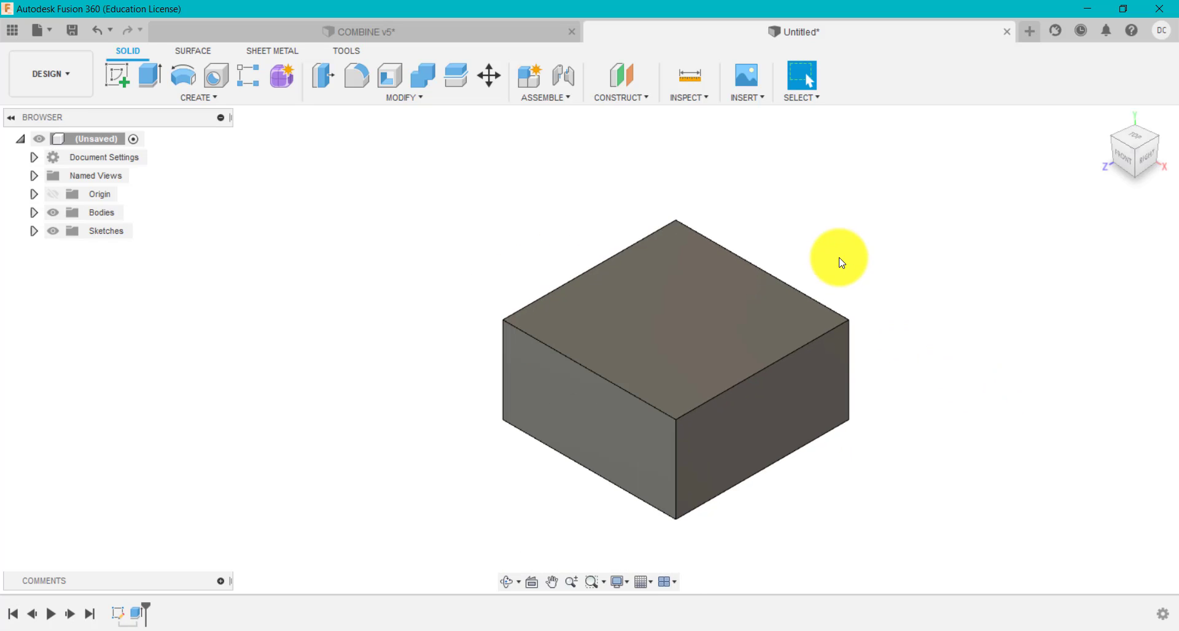
# In the COMBINE v5 design, advance the history to the second sketch and open it to examine the ellipse pattern.
pyautogui.click(451, 34)
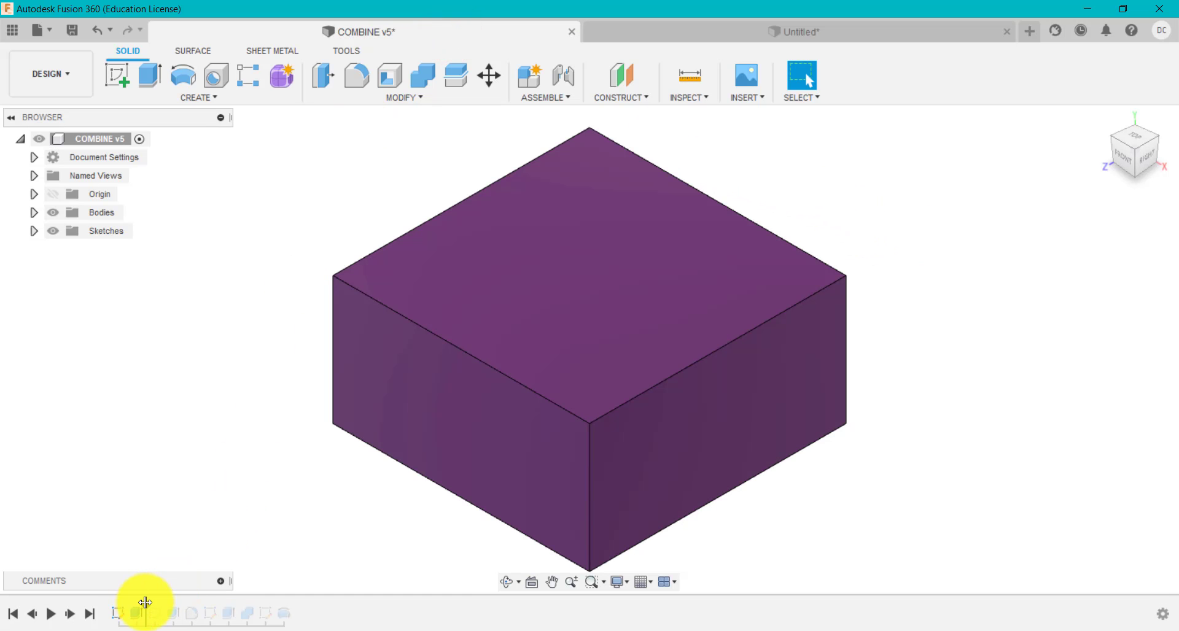
pyautogui.moveTo(145, 604); pyautogui.dragTo(158, 605)
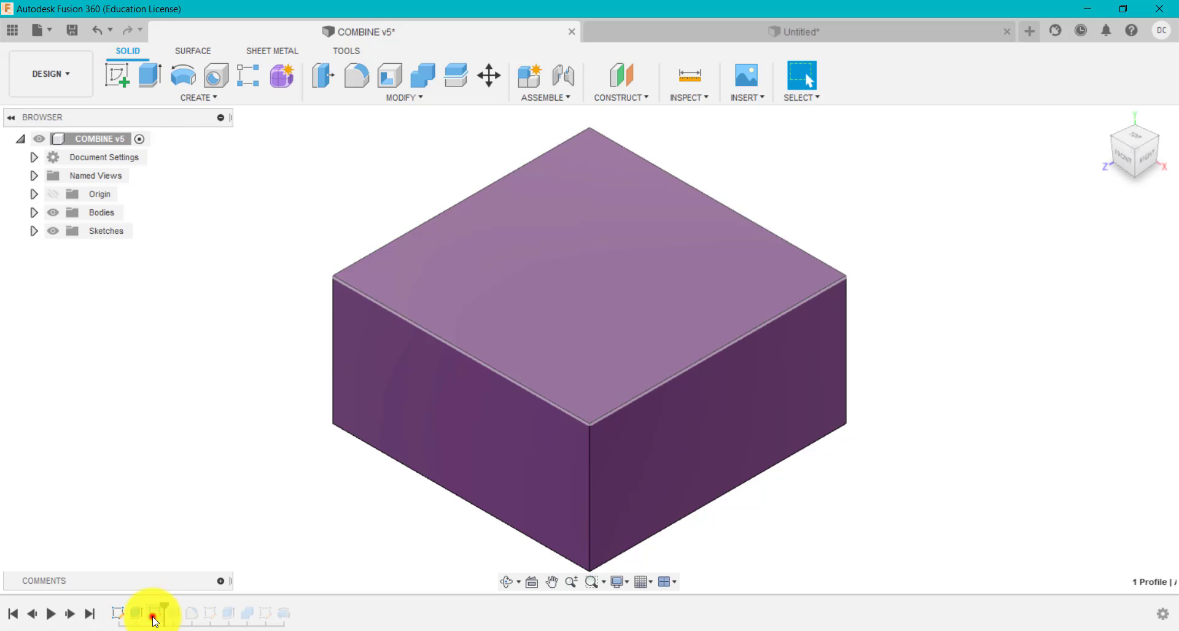
pyautogui.rightClick(153, 613)
pyautogui.click(219, 463)
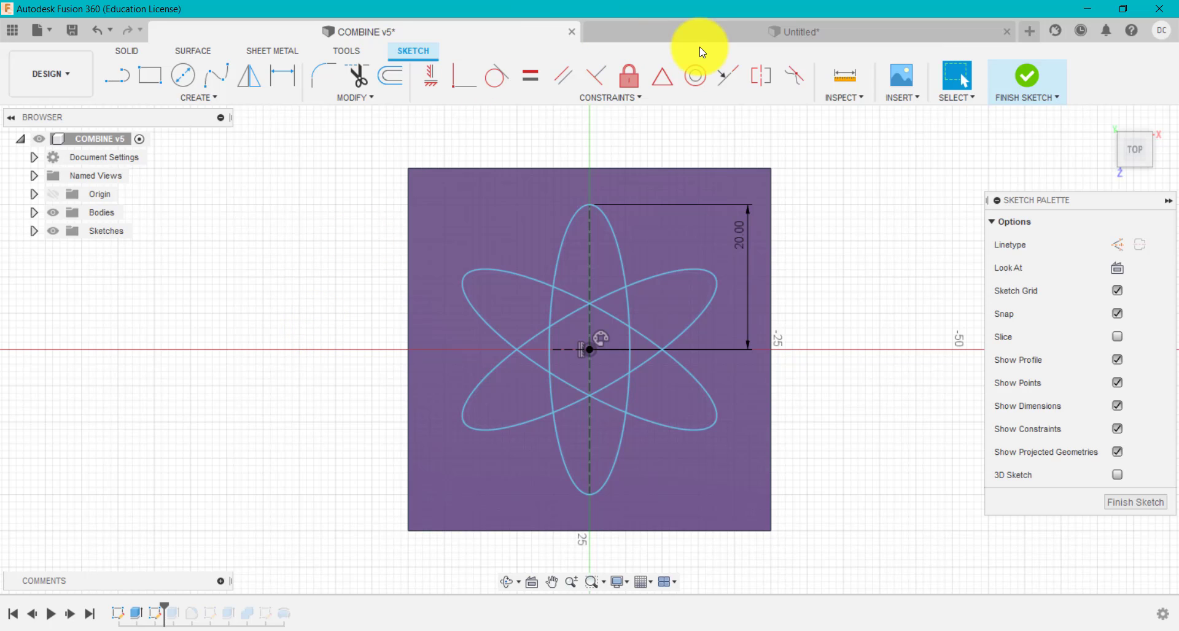
# Return to the untitled design and start a sketch on the block's top face.
pyautogui.click(715, 29)
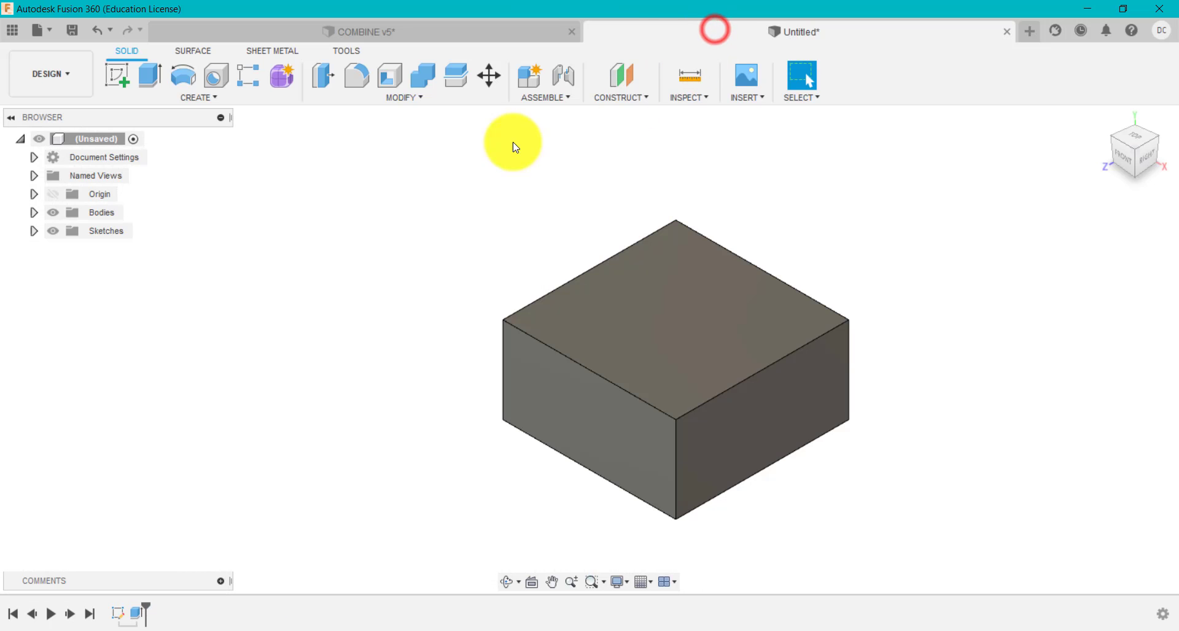
pyautogui.click(117, 73)
pyautogui.click(593, 312)
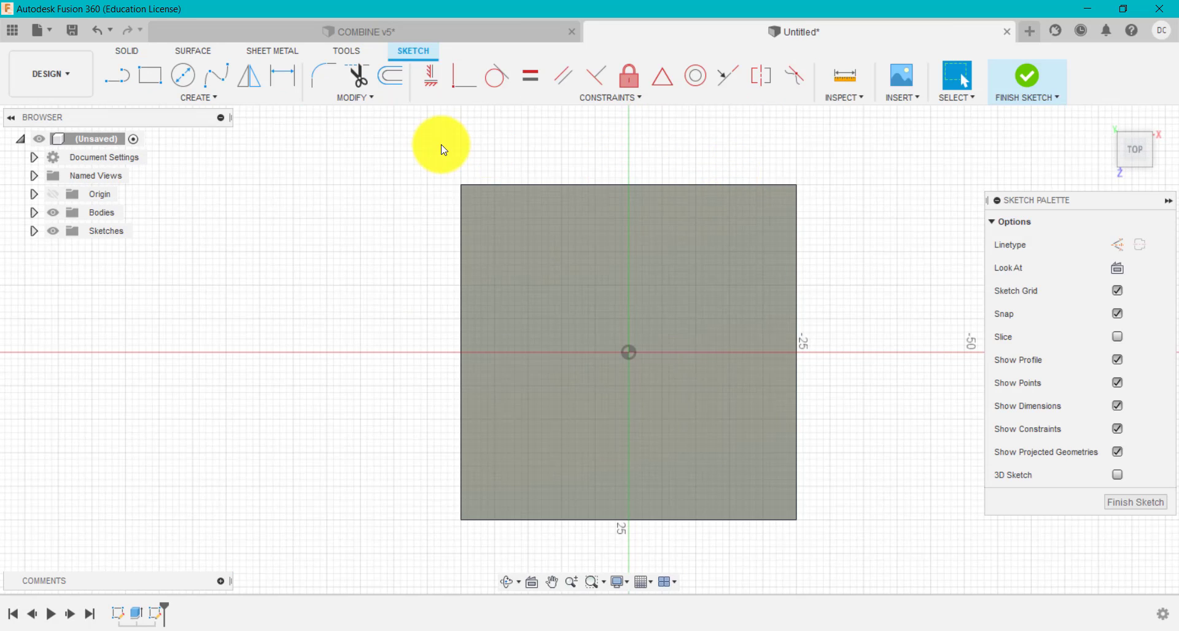
# Draw an ellipse centred on the origin of the block's top face, about 28 mm tall and 11 mm wide.
pyautogui.click(205, 95)
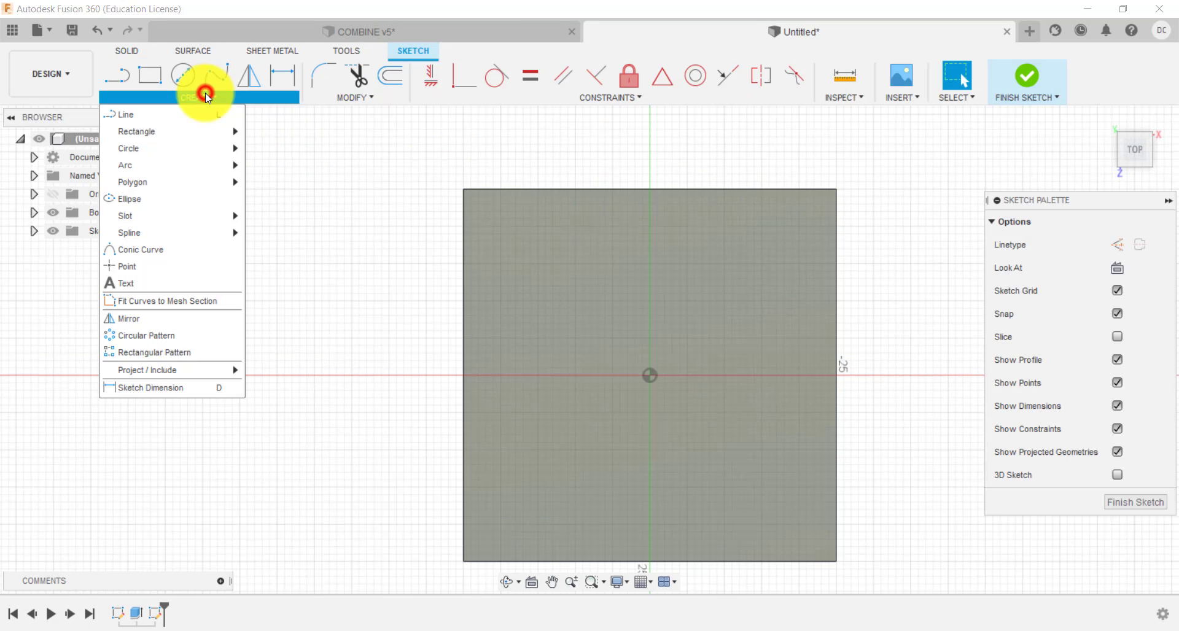
pyautogui.moveTo(225, 223)
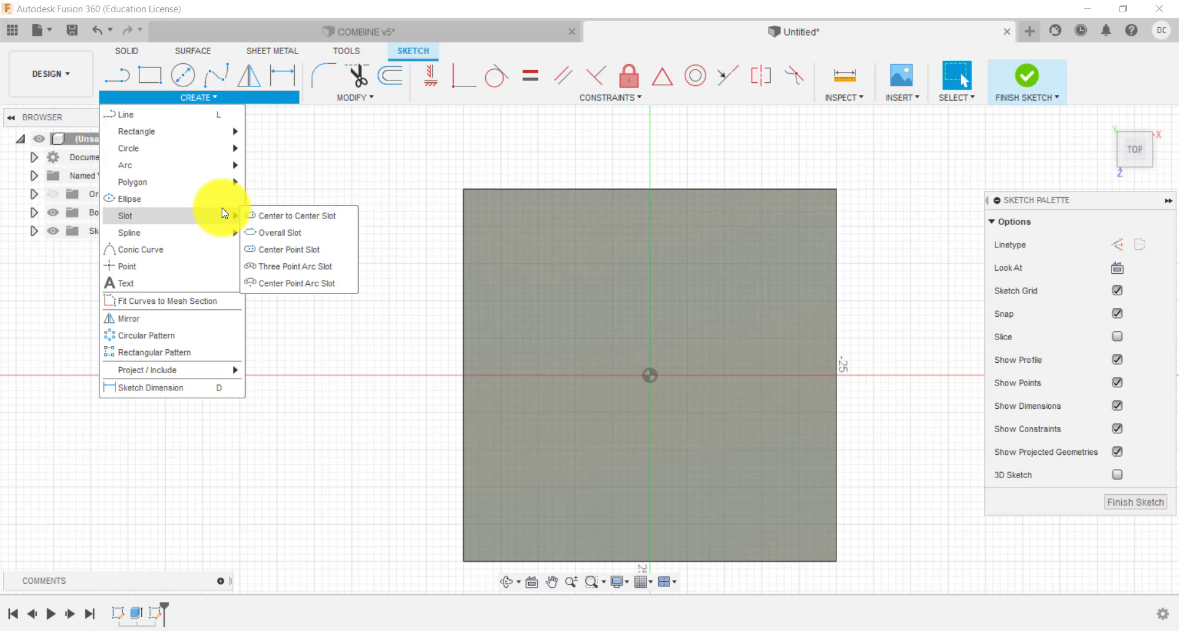
pyautogui.click(217, 202)
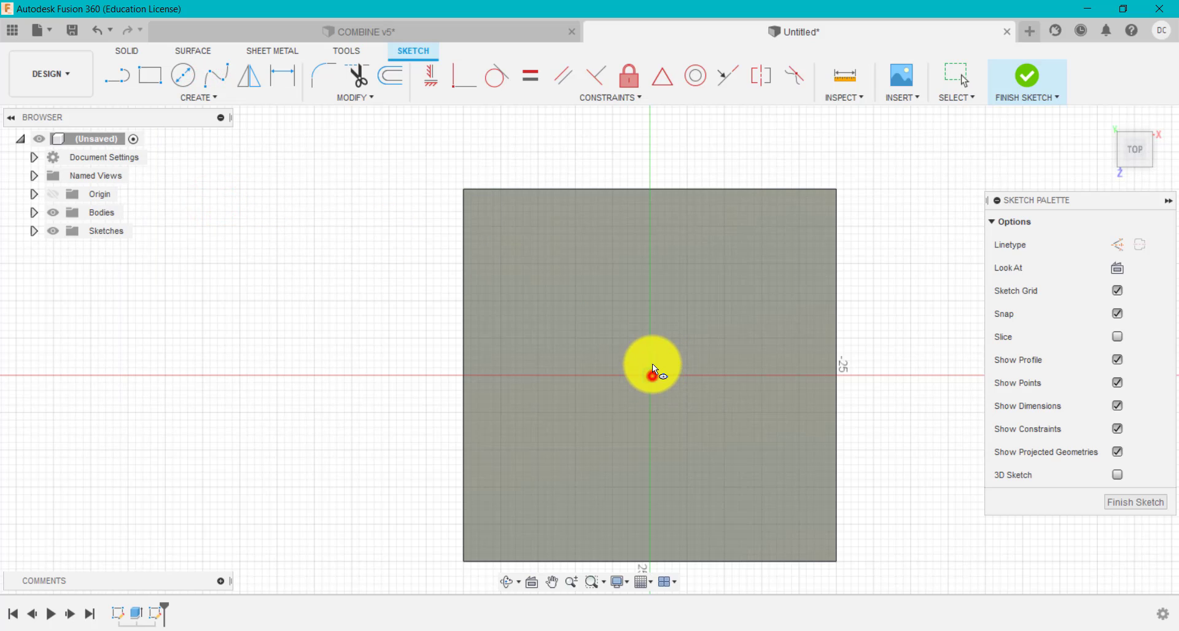
pyautogui.click(652, 371)
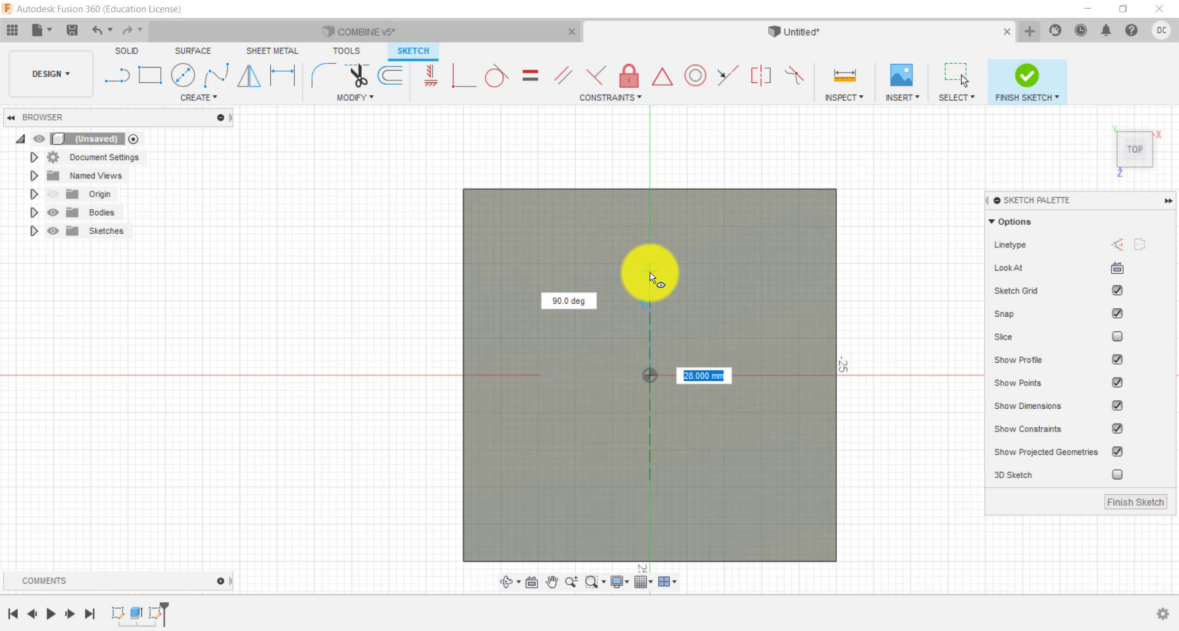
pyautogui.click(649, 272)
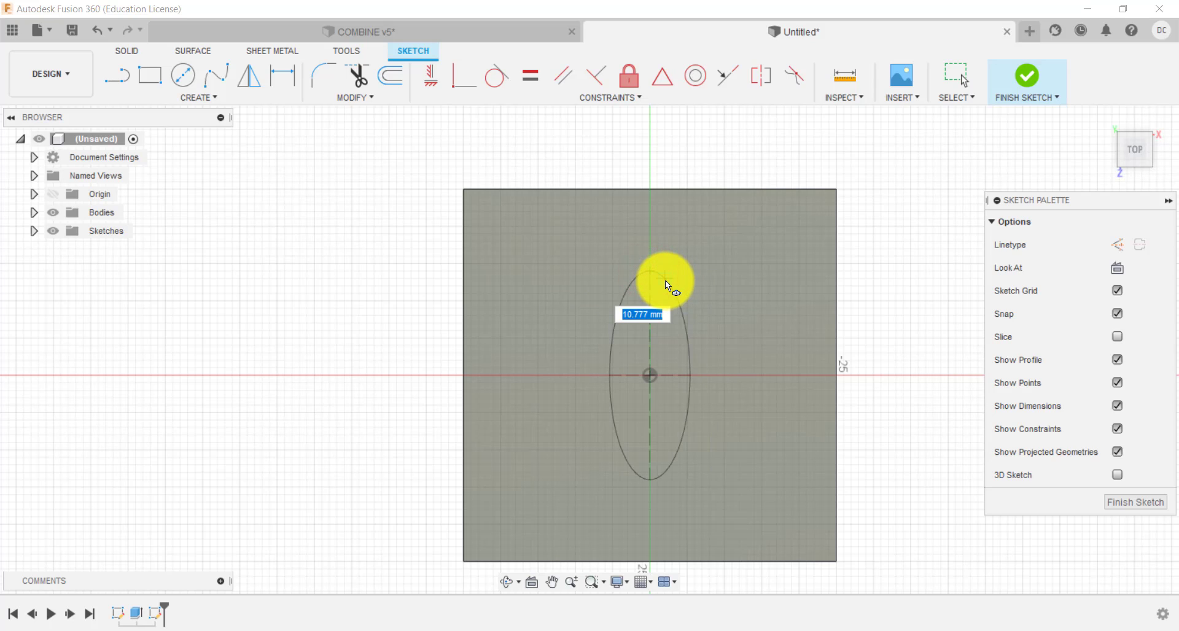
pyautogui.click(666, 281)
# Dimension the distance from the ellipse's centre to its upper end as 20 mm.
pyautogui.press('d')
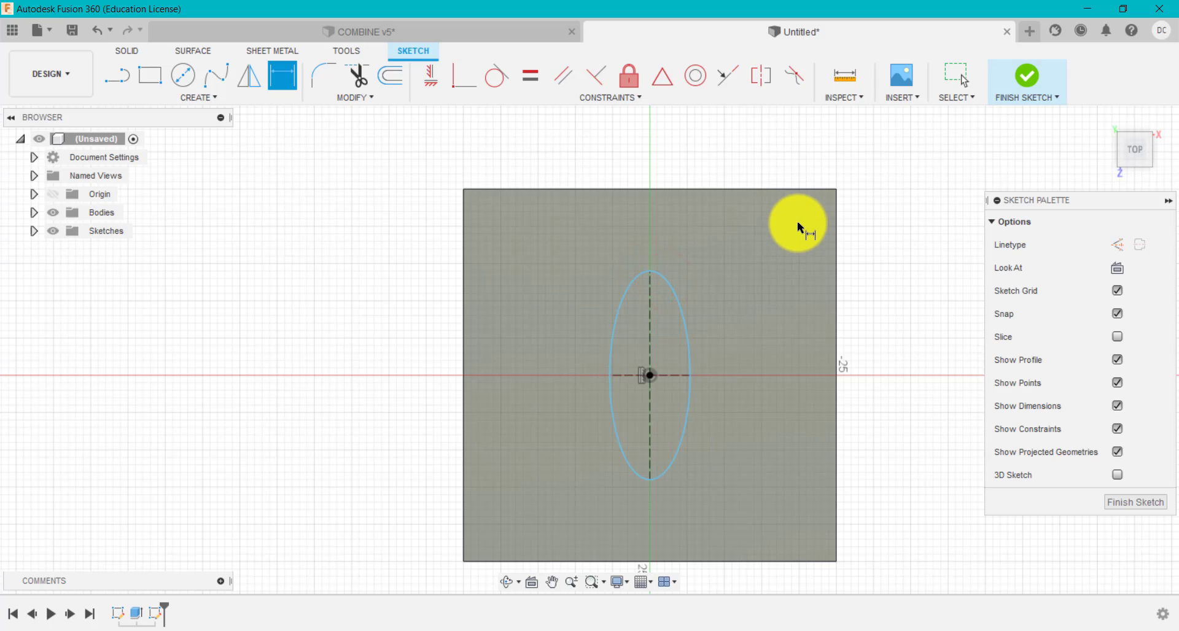
pyautogui.click(649, 375)
pyautogui.click(650, 271)
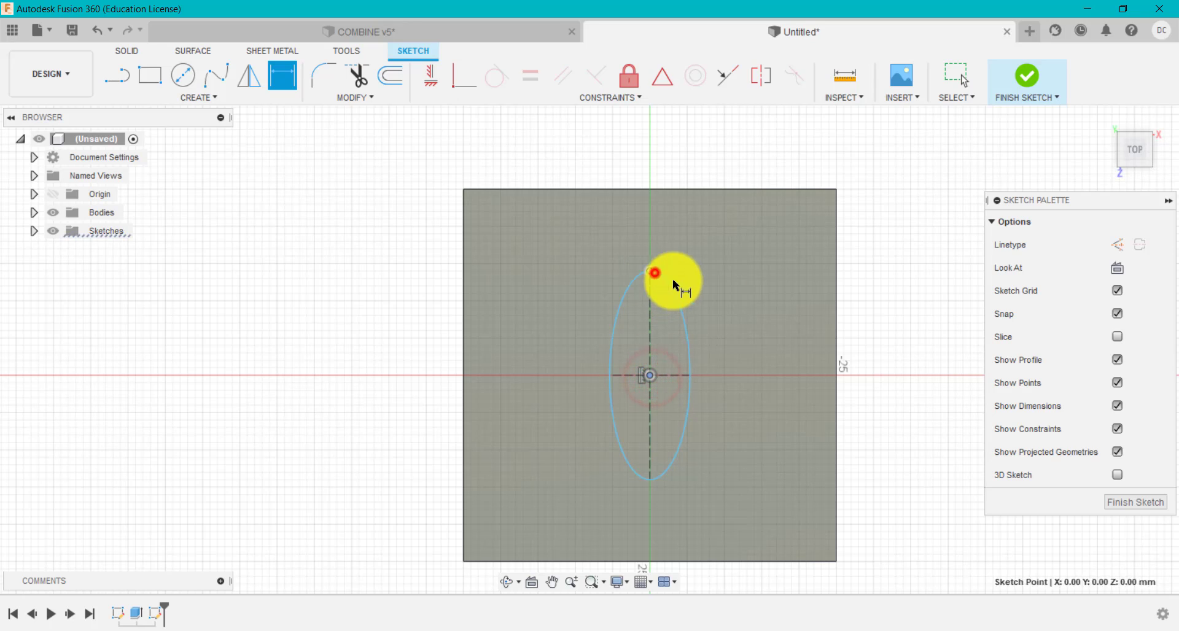
pyautogui.click(729, 307)
pyautogui.write('20')
pyautogui.press('Return')
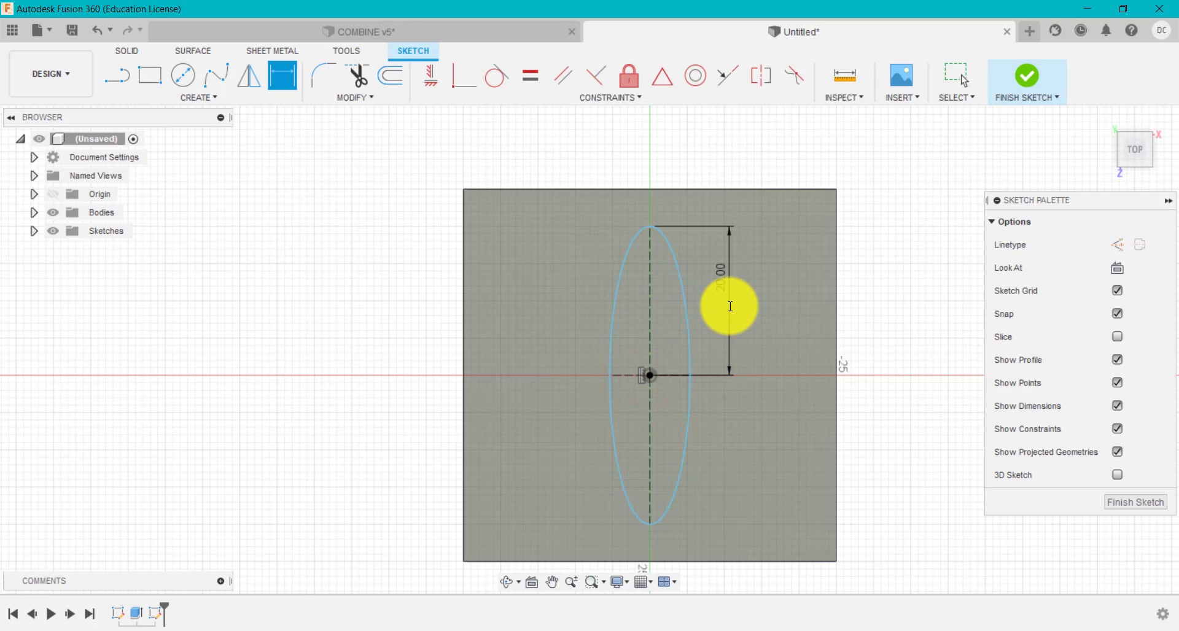
# In the COMBINE v5 design, dimension the vertical ellipse's horizontal half-width from its centre as 5 mm.
pyautogui.click(495, 28)
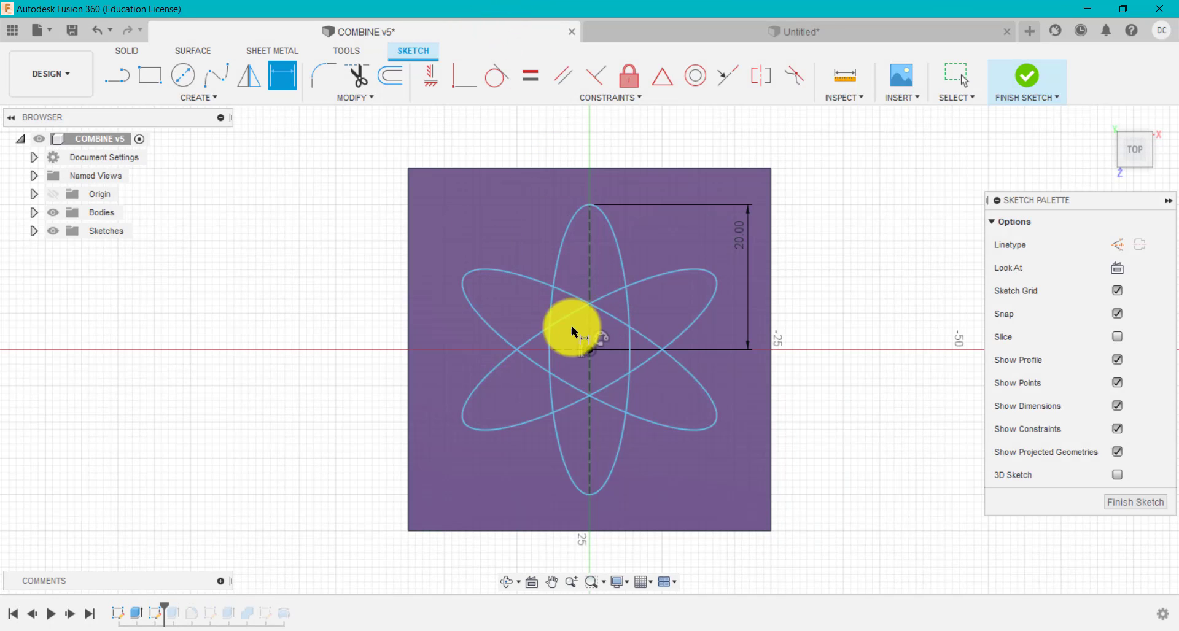
pyautogui.click(591, 349)
pyautogui.click(630, 349)
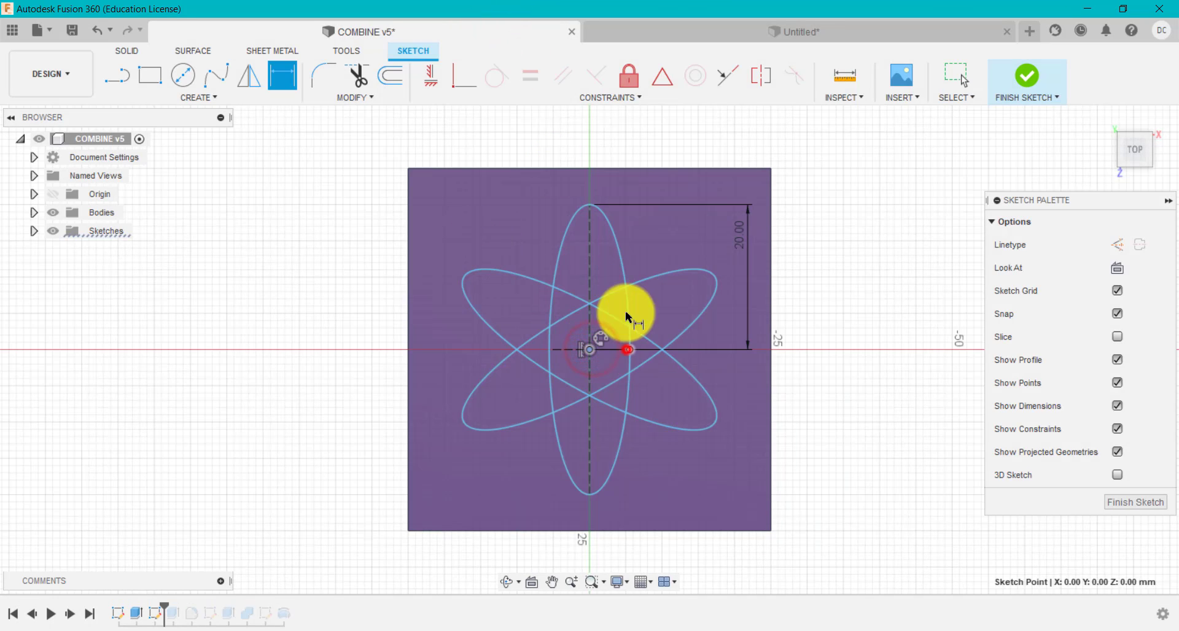
pyautogui.click(621, 152)
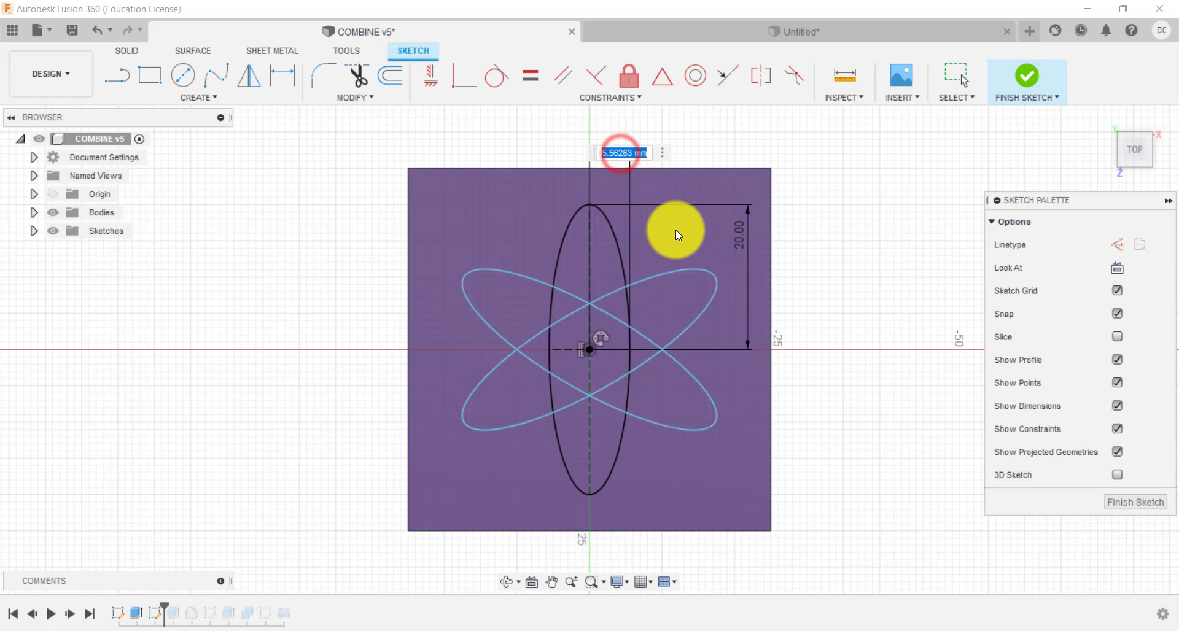
pyautogui.write('5')
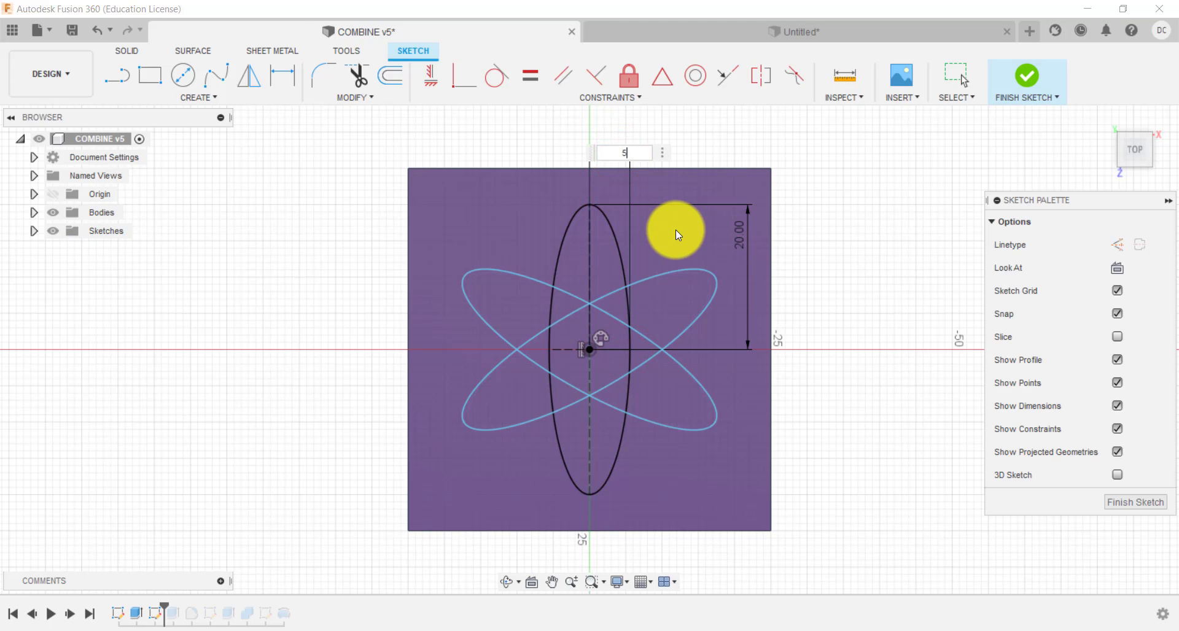
pyautogui.press('Return')
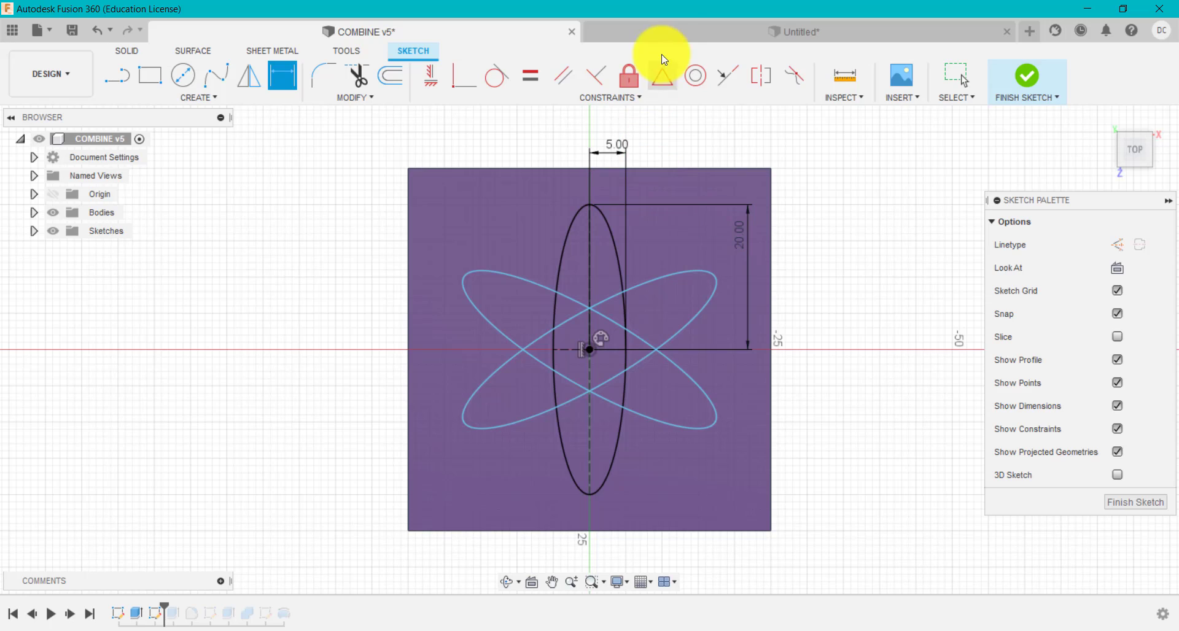
# Return to the untitled design and dimension the ellipse's horizontal half-width from its centre as 5 mm.
pyautogui.click(677, 31)
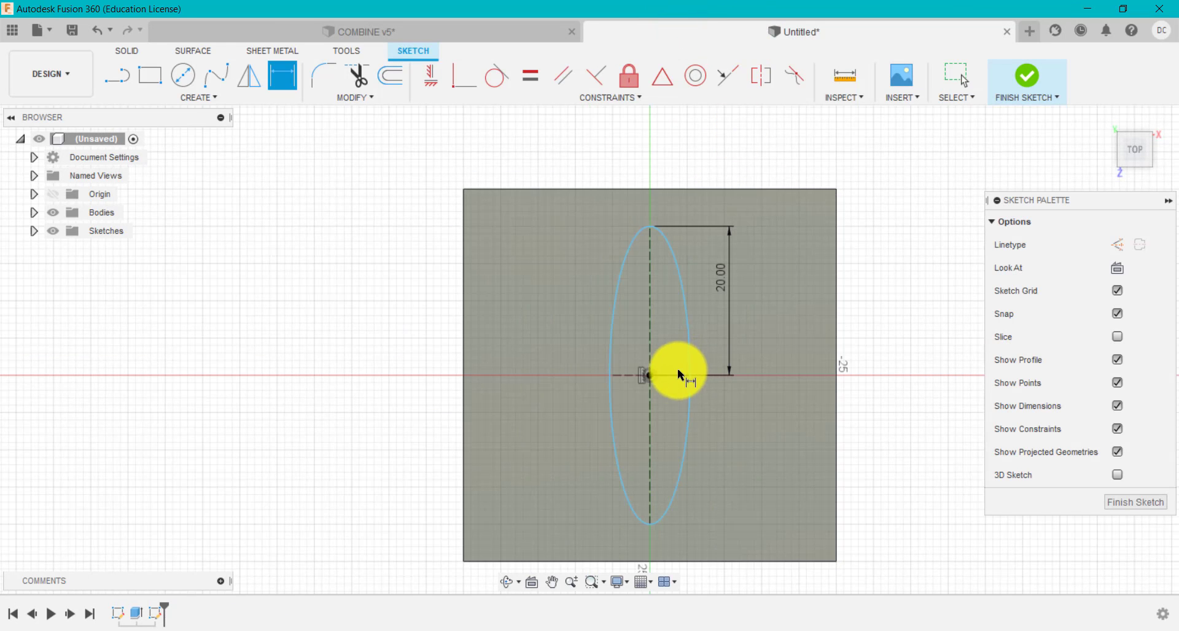
pyautogui.click(652, 377)
pyautogui.click(687, 375)
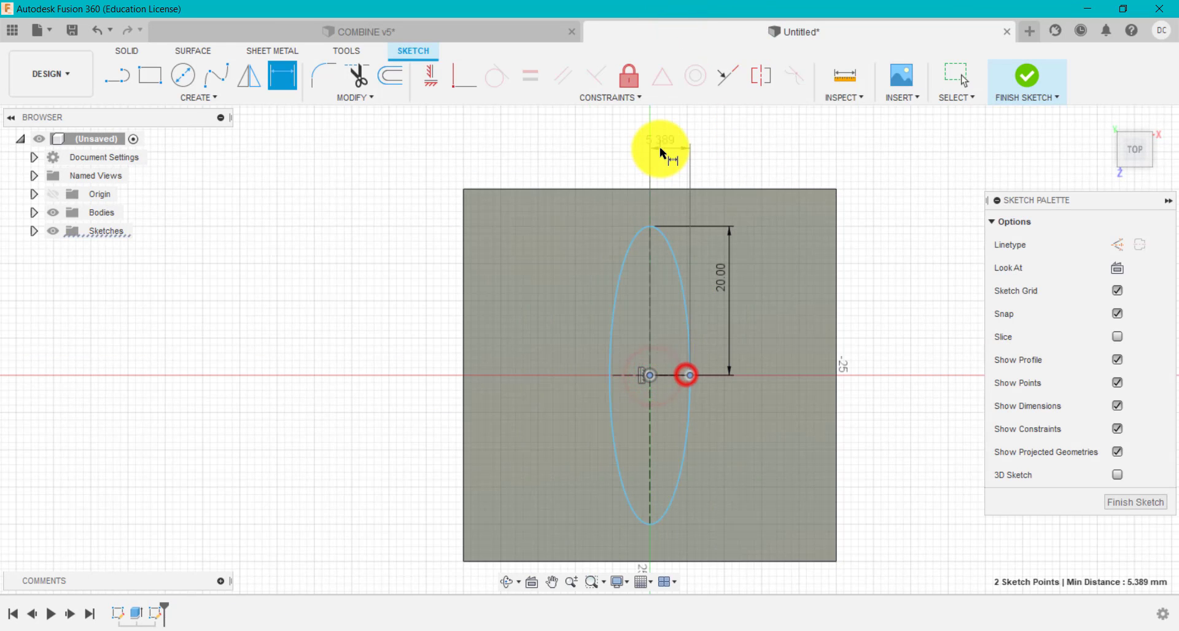
pyautogui.click(661, 150)
pyautogui.write('5')
pyautogui.press('Return')
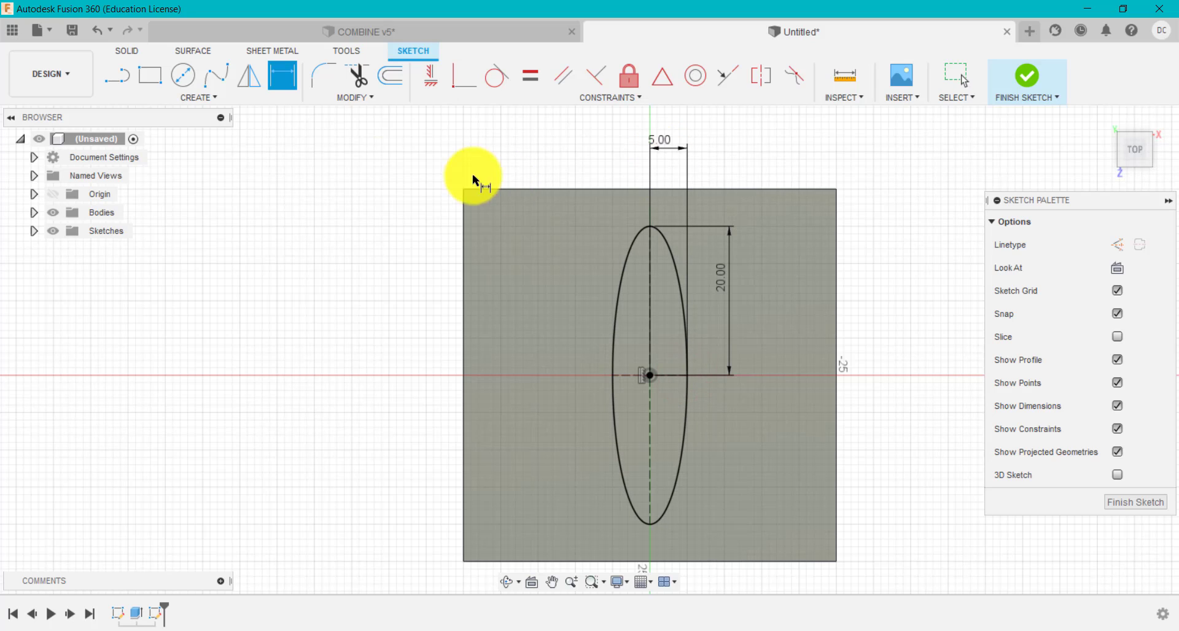
# Circular-pattern the ellipse around the origin with Full angular spacing and a quantity of 3.
pyautogui.click(209, 99)
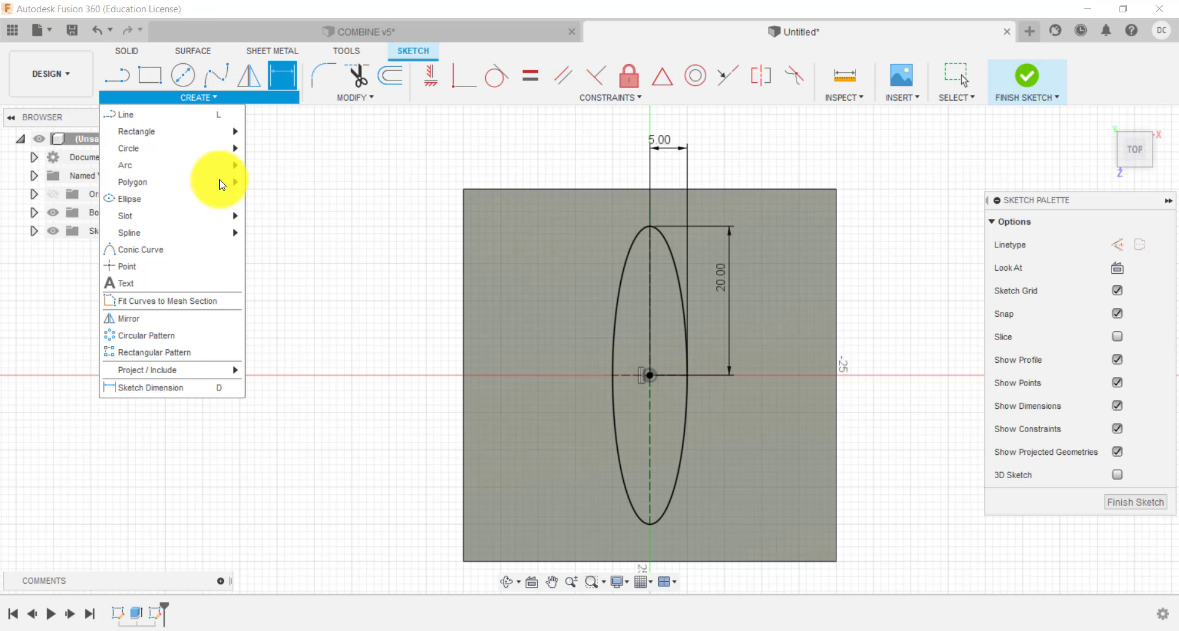
pyautogui.click(207, 335)
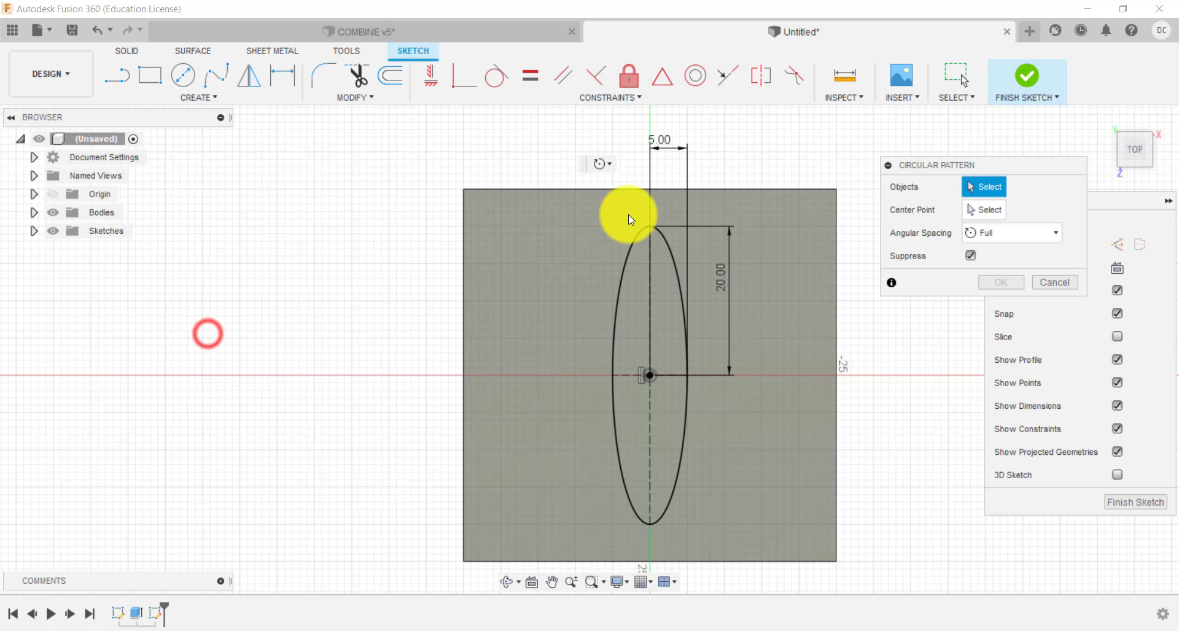
pyautogui.click(680, 299)
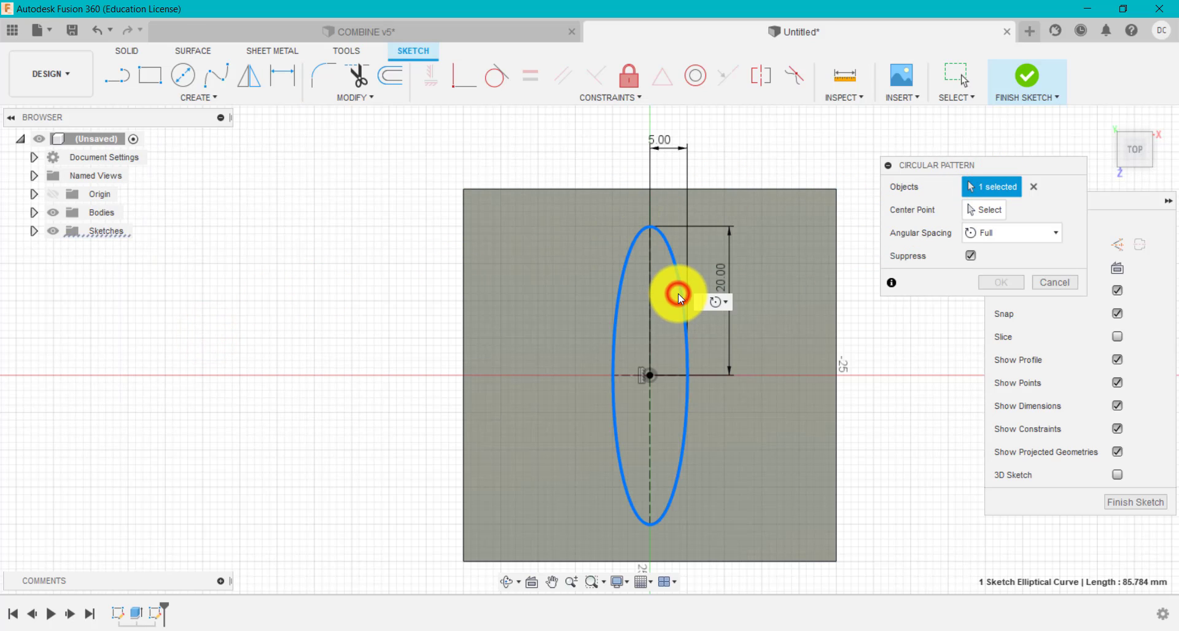
pyautogui.click(993, 211)
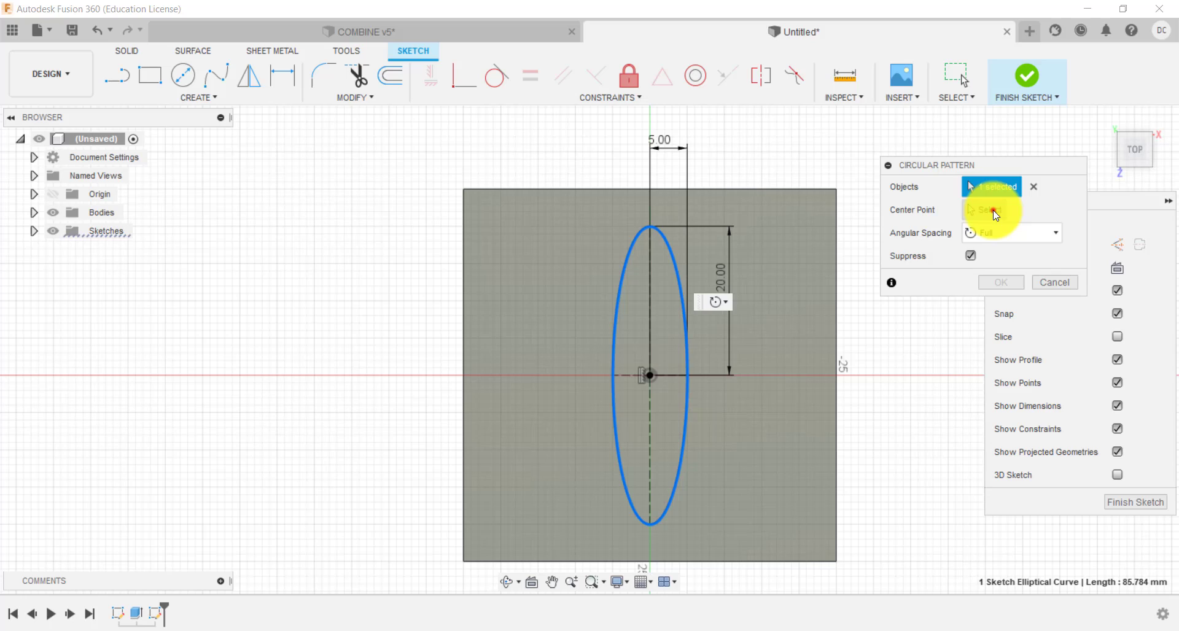
pyautogui.click(655, 379)
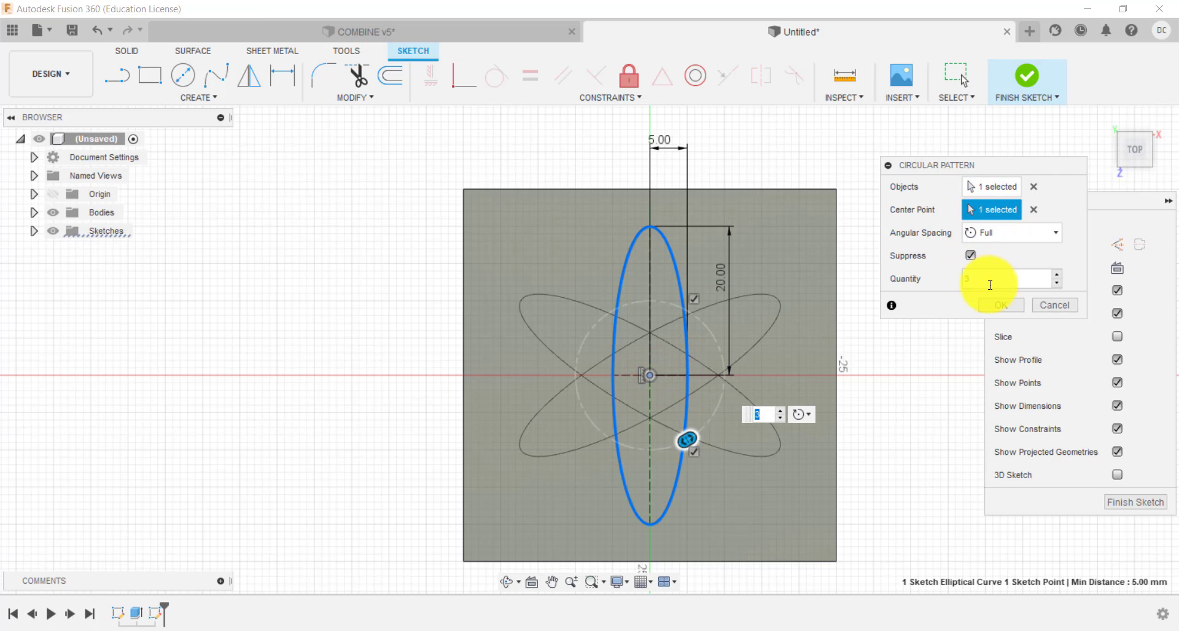
pyautogui.click(981, 281)
pyautogui.write('5')
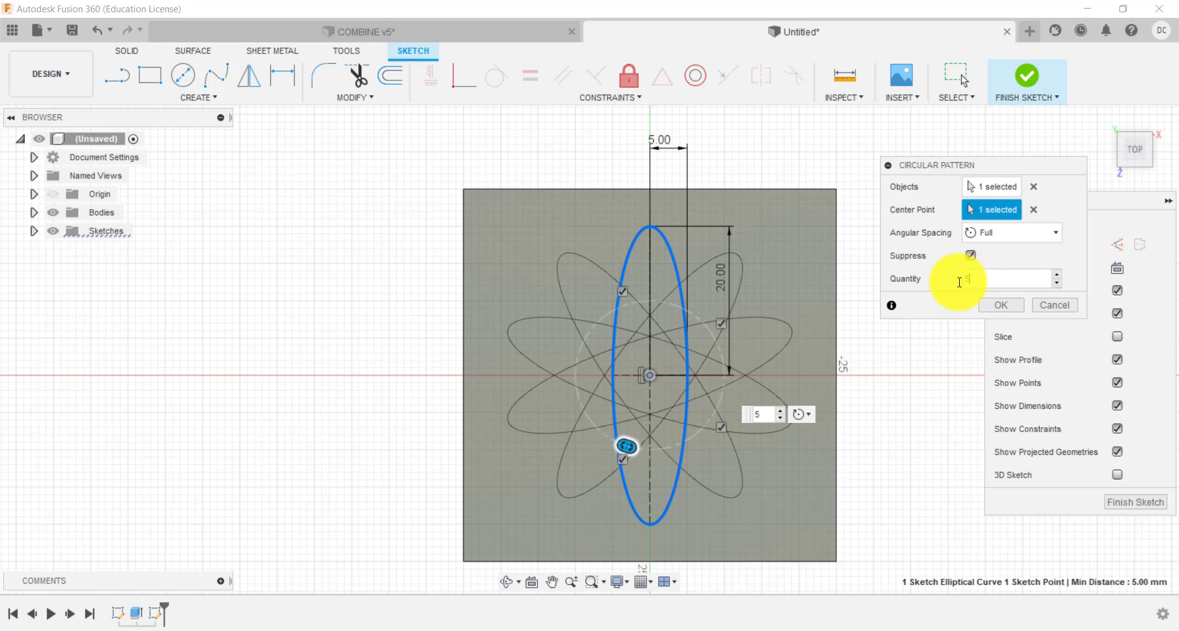
pyautogui.moveTo(994, 280); pyautogui.dragTo(953, 281)
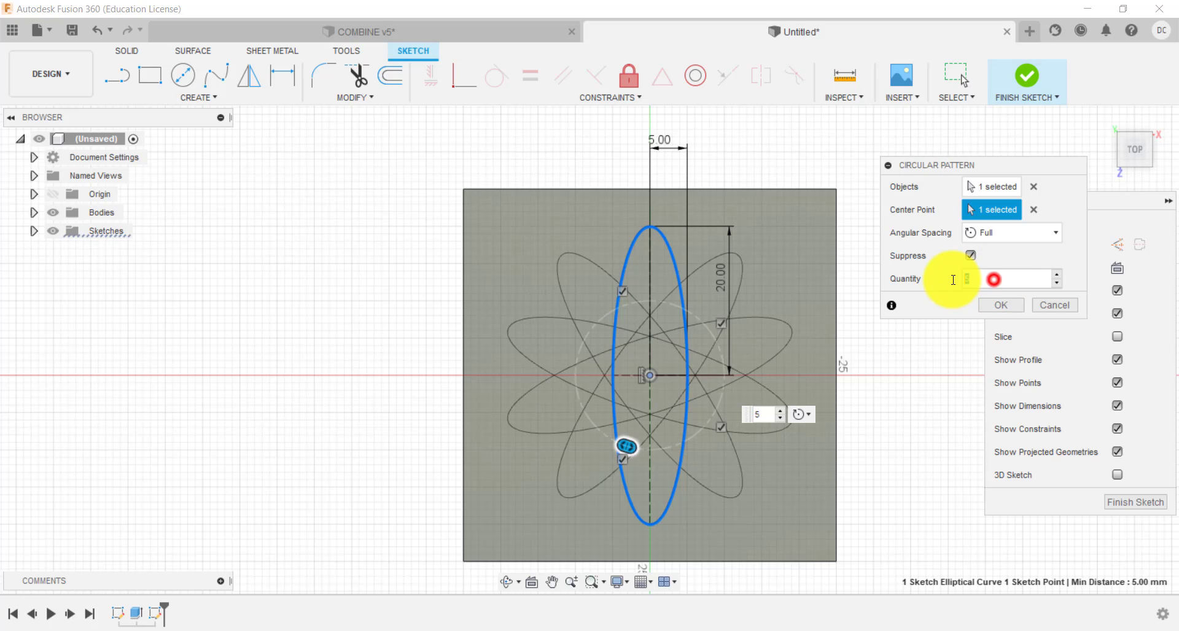
pyautogui.write('3')
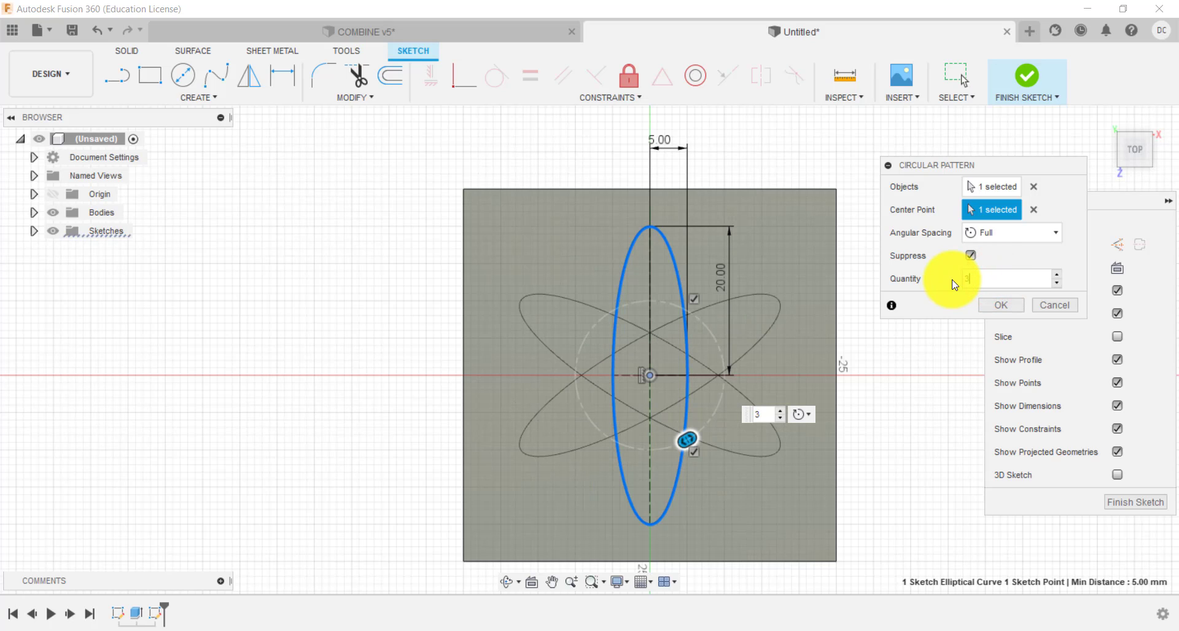
pyautogui.click(990, 305)
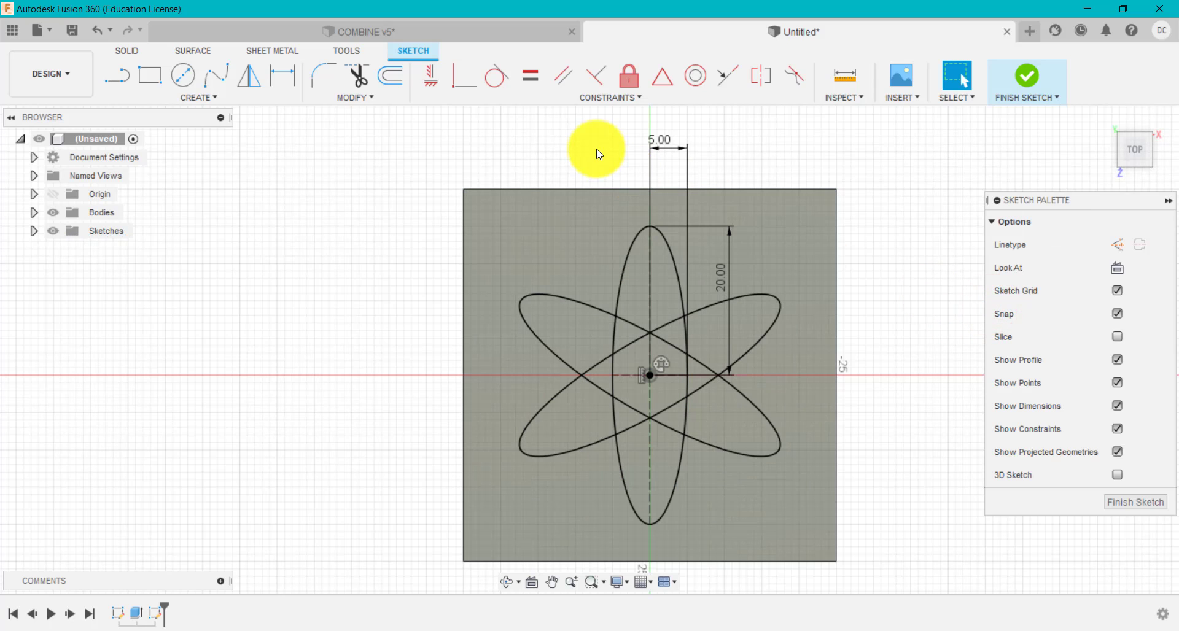
pyautogui.doubleClick(661, 361)
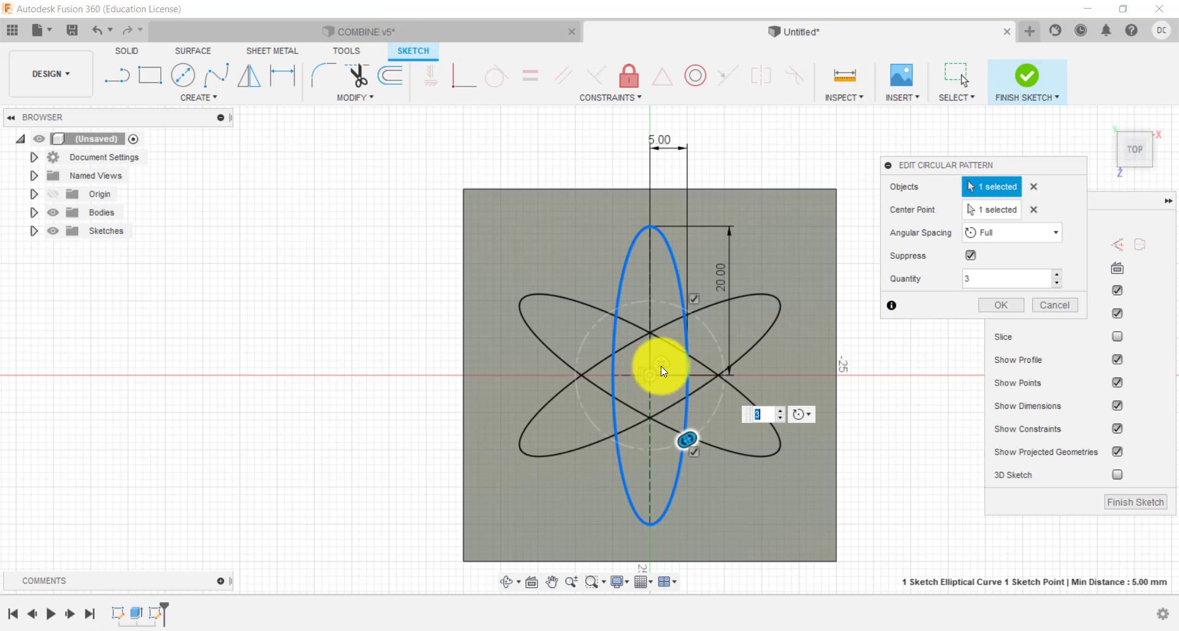
pyautogui.click(1003, 306)
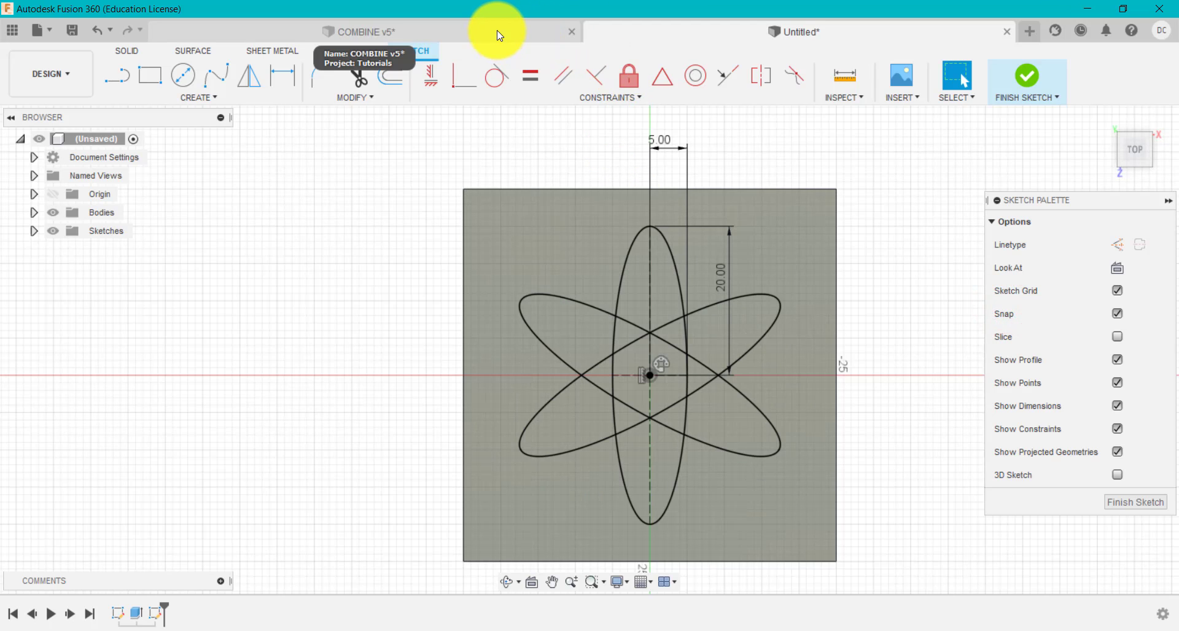
# Switch to the COMBINE v5 design, finish its sketch and advance the history past the second extrusion.
pyautogui.click(496, 31)
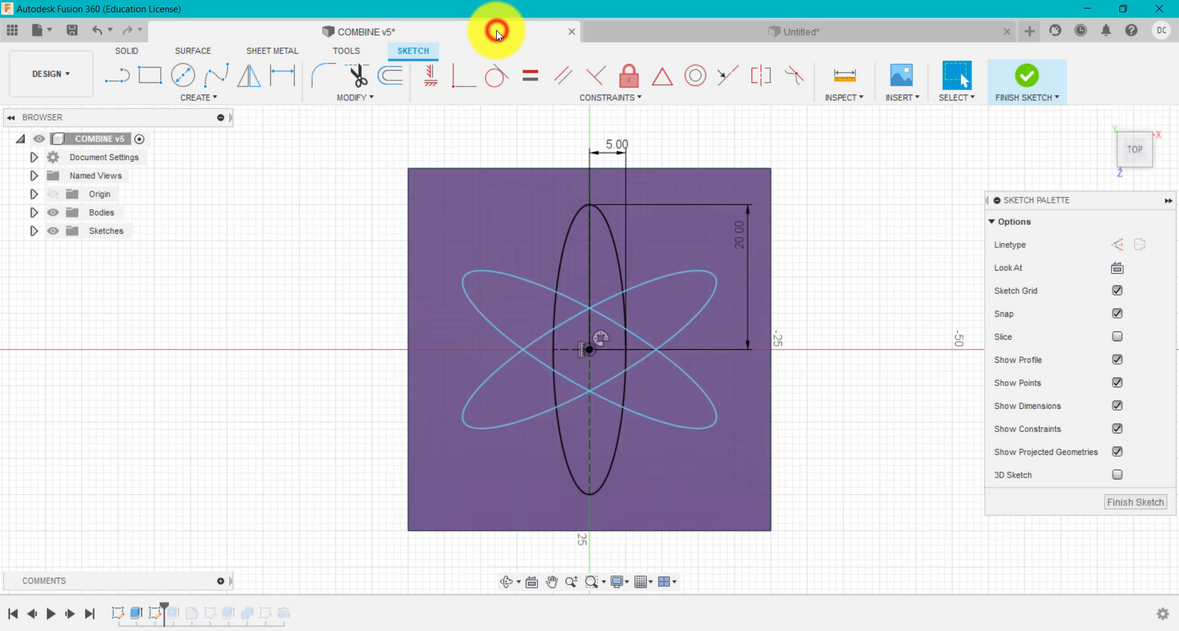
pyautogui.click(1026, 75)
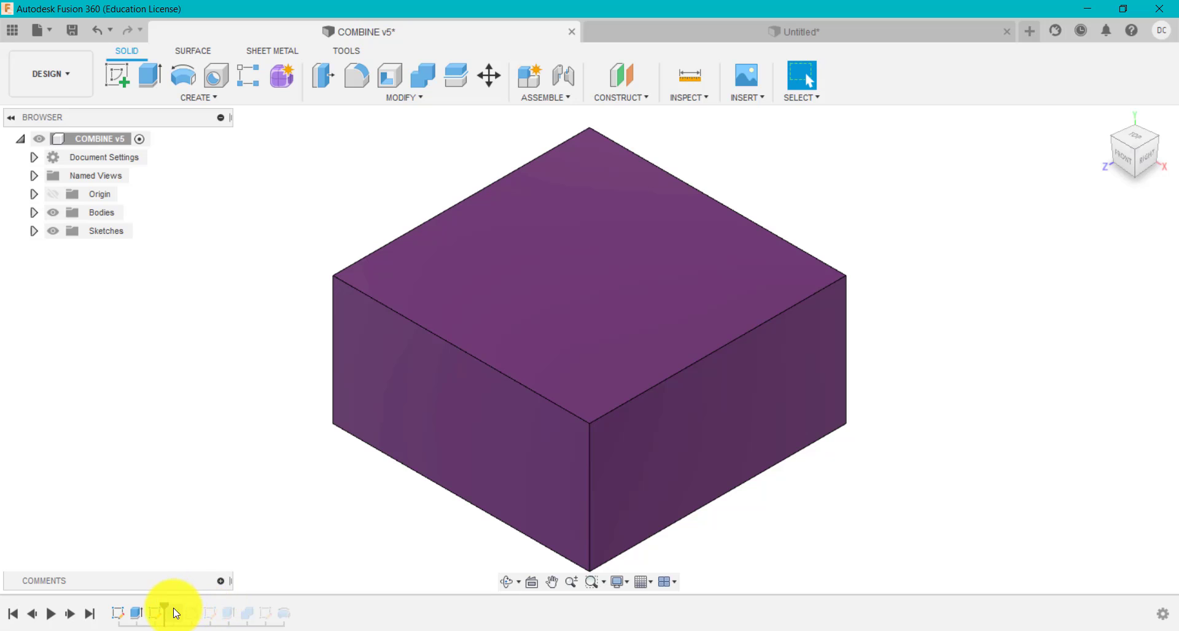
pyautogui.moveTo(164, 609); pyautogui.dragTo(178, 611)
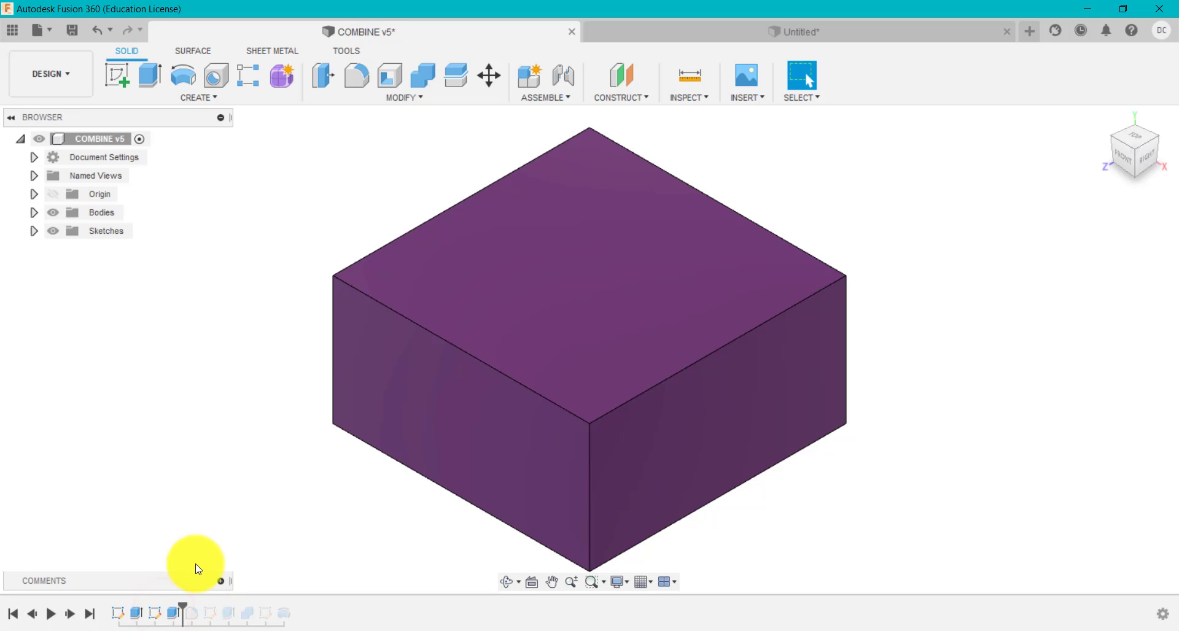
pyautogui.click(173, 614)
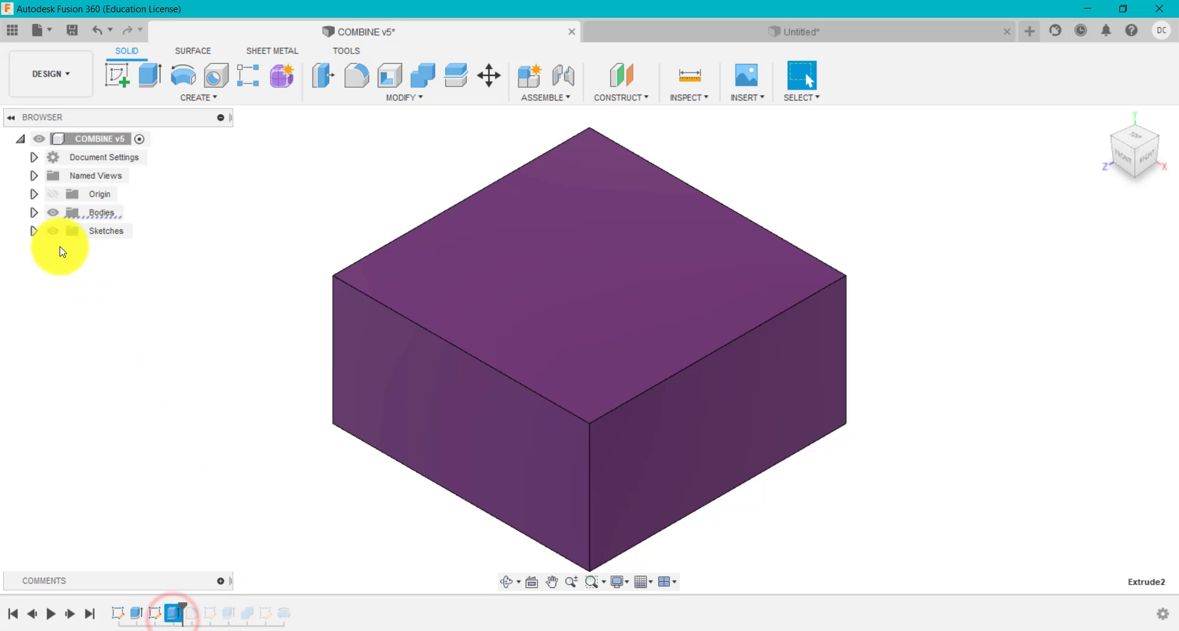
# Hide Body1, show the flower-shaped Body2 and open the second extrusion's settings to examine them.
pyautogui.click(34, 212)
pyautogui.click(66, 231)
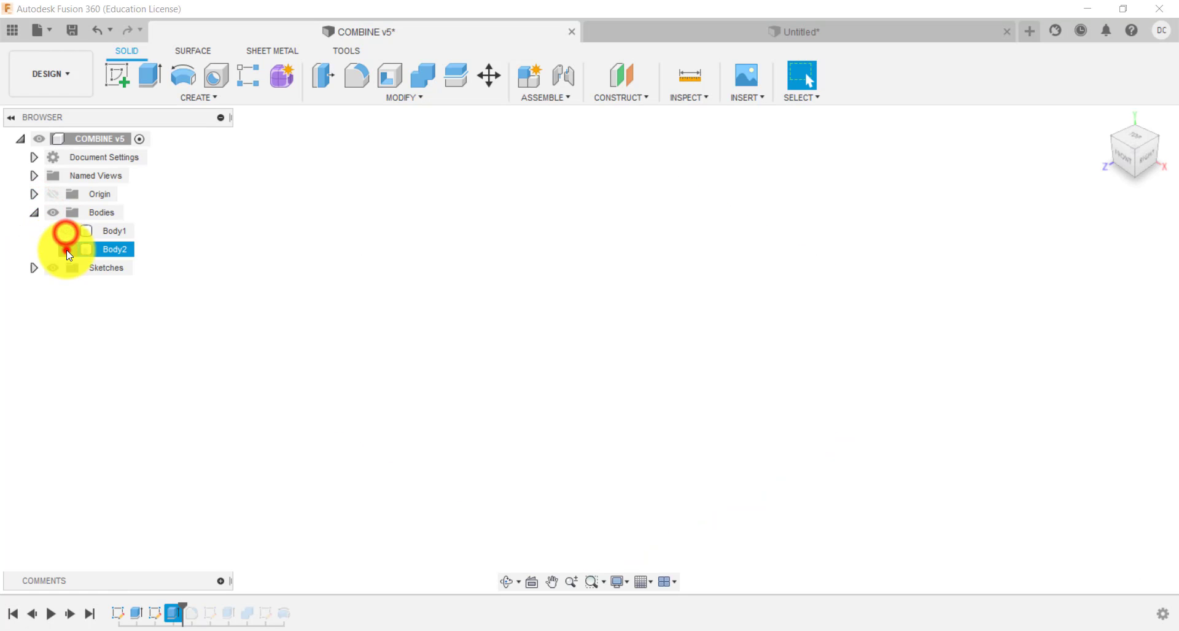
pyautogui.click(66, 250)
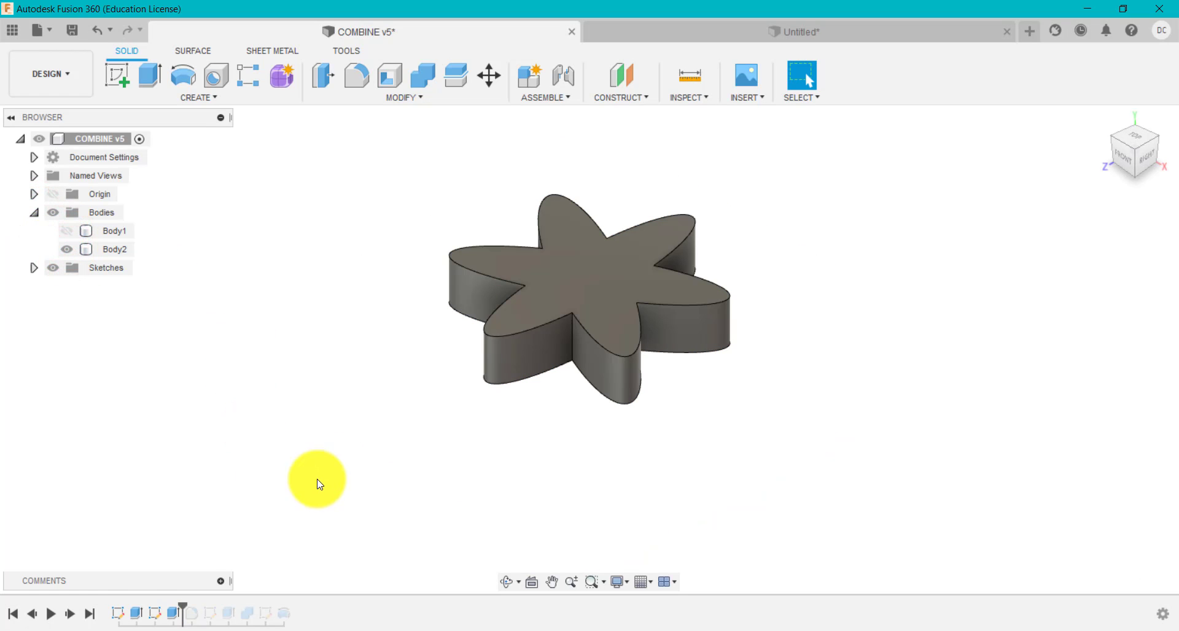
pyautogui.rightClick(176, 612)
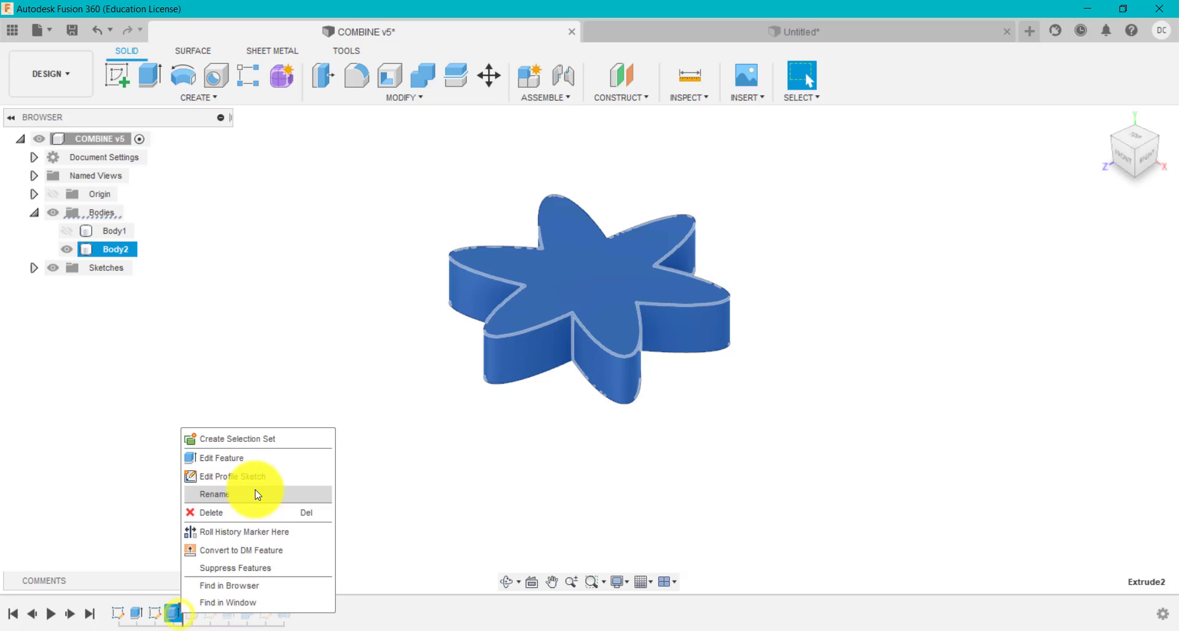
pyautogui.click(261, 458)
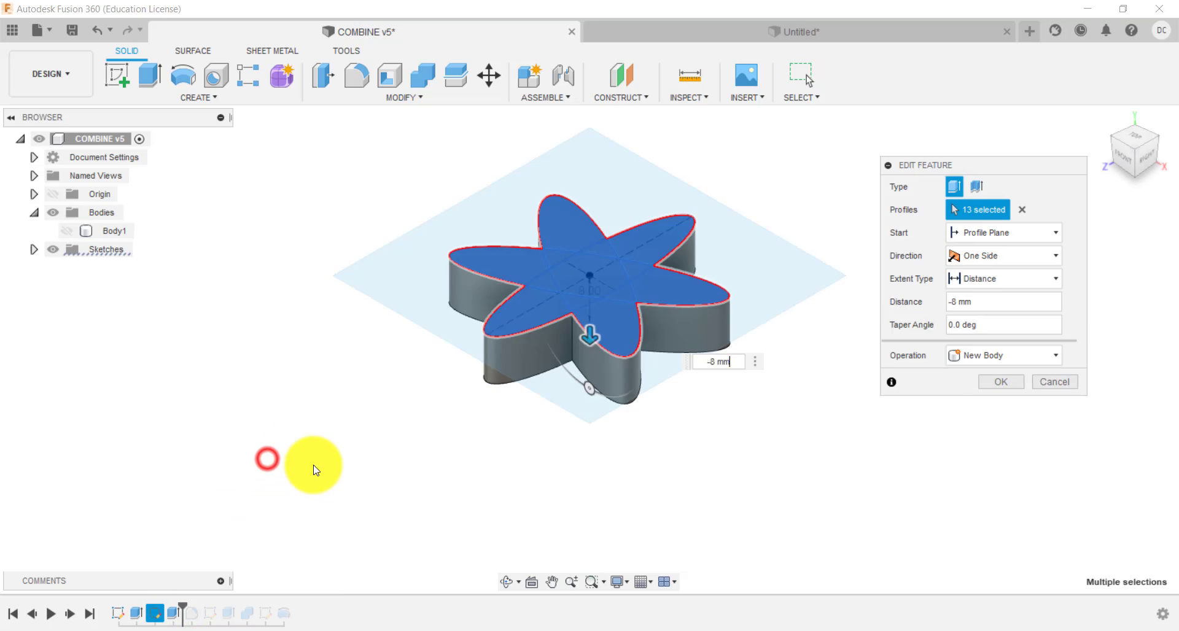
# Accept the second extrusion's settings unchanged and return to the untitled design in its home view.
pyautogui.click(1012, 383)
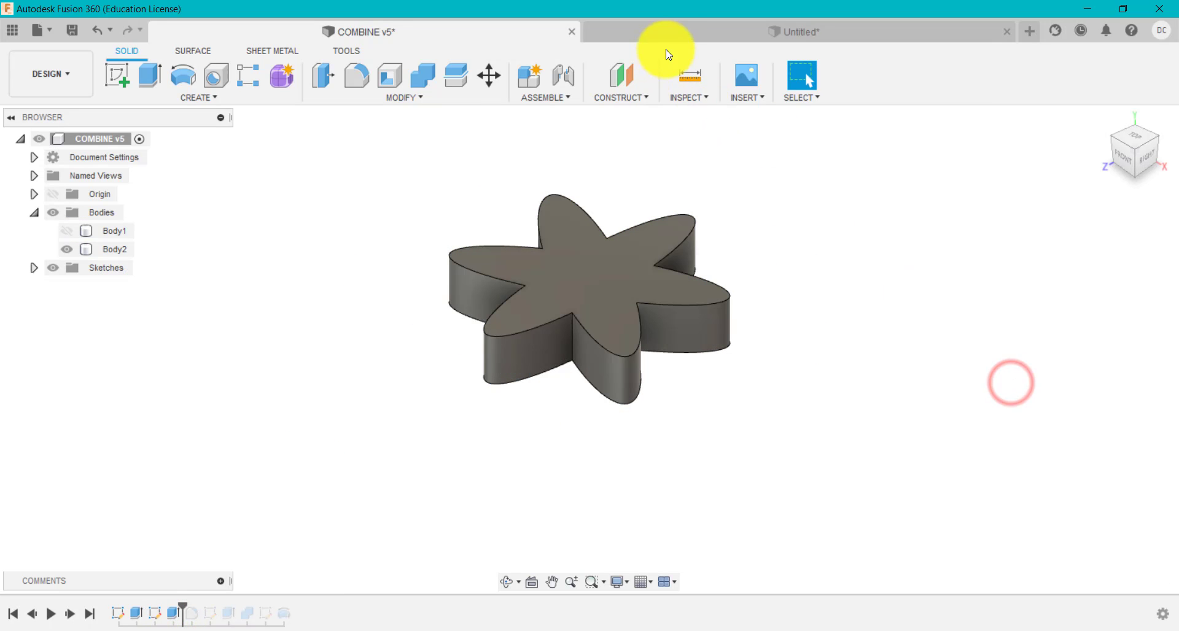
pyautogui.click(673, 31)
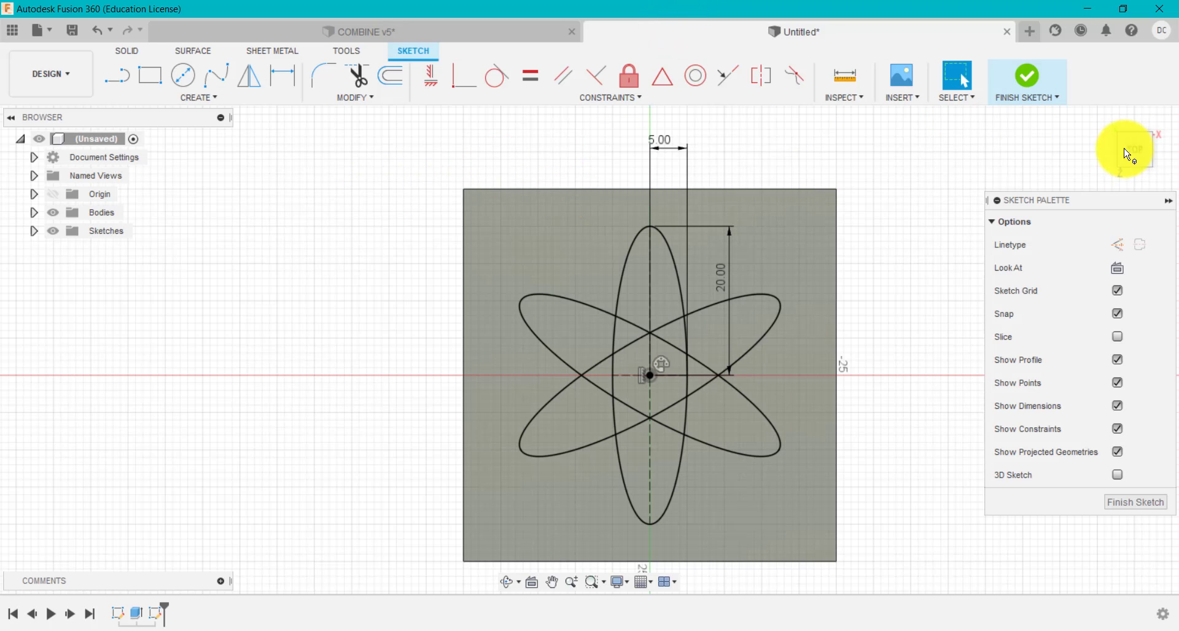
pyautogui.click(1099, 118)
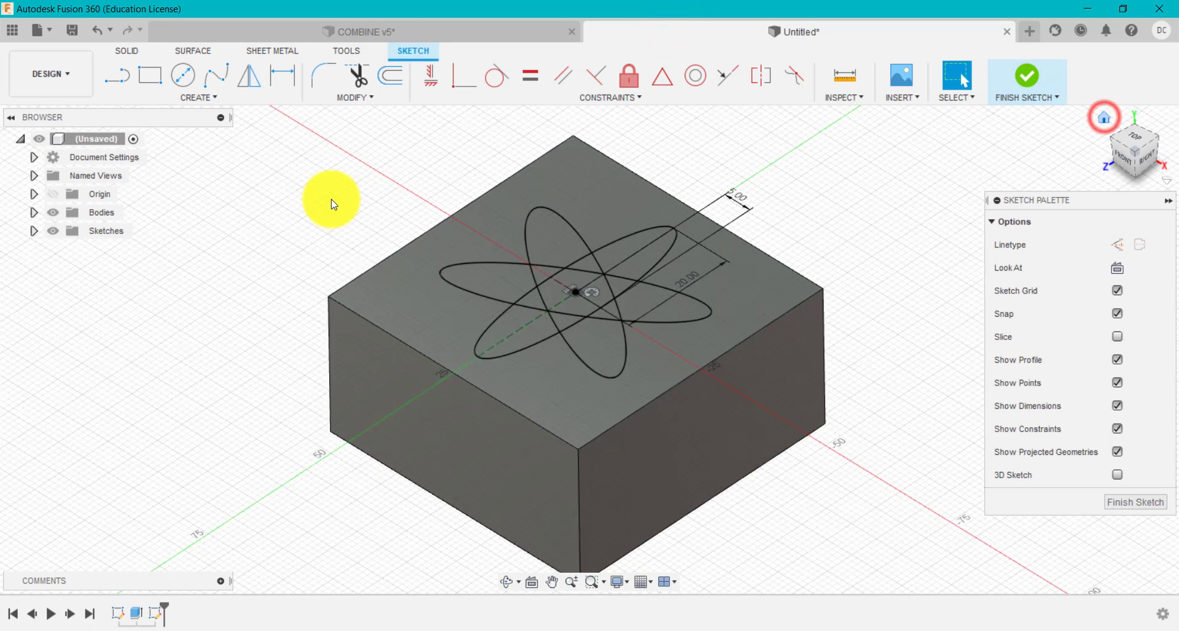
# Extrude all 13 profiles of the patterned ellipse sketch by -8 mm into the block as a new body.
pyautogui.click(136, 52)
pyautogui.click(150, 75)
pyautogui.click(564, 253)
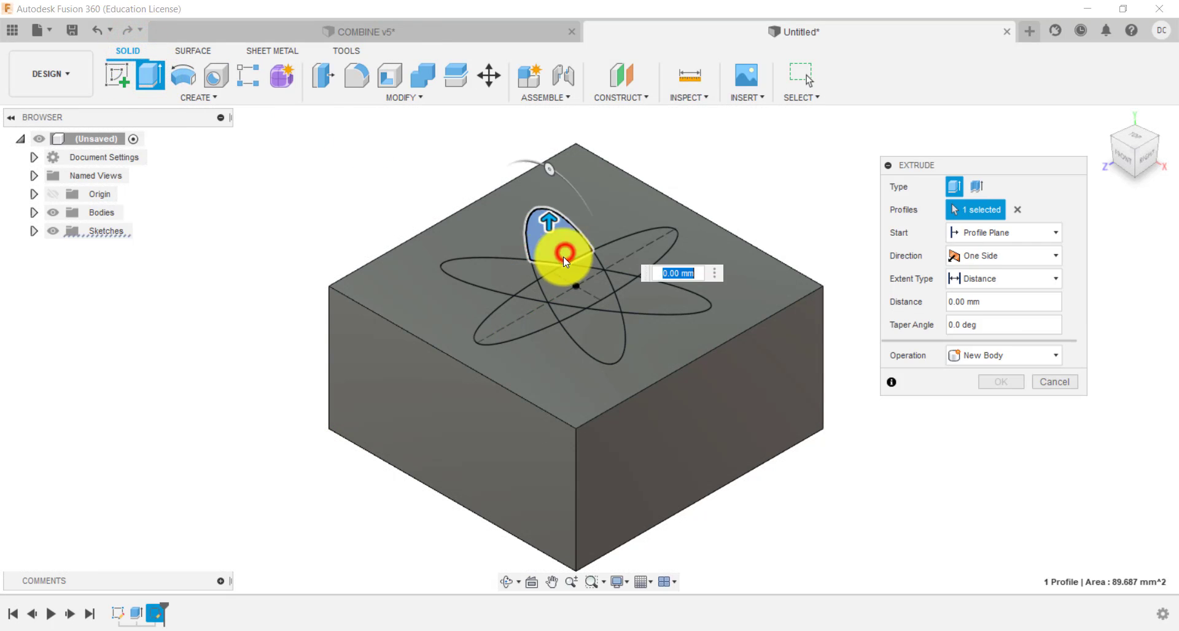
pyautogui.click(522, 274)
pyautogui.click(533, 320)
pyautogui.click(537, 299)
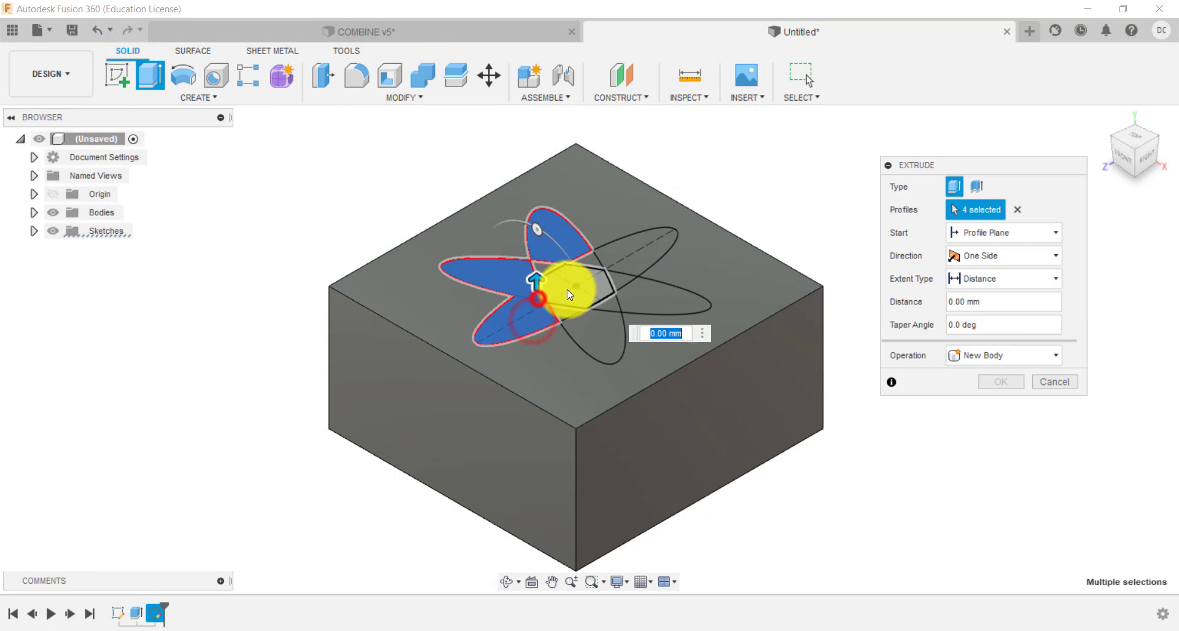
pyautogui.click(550, 274)
pyautogui.click(632, 262)
pyautogui.click(601, 268)
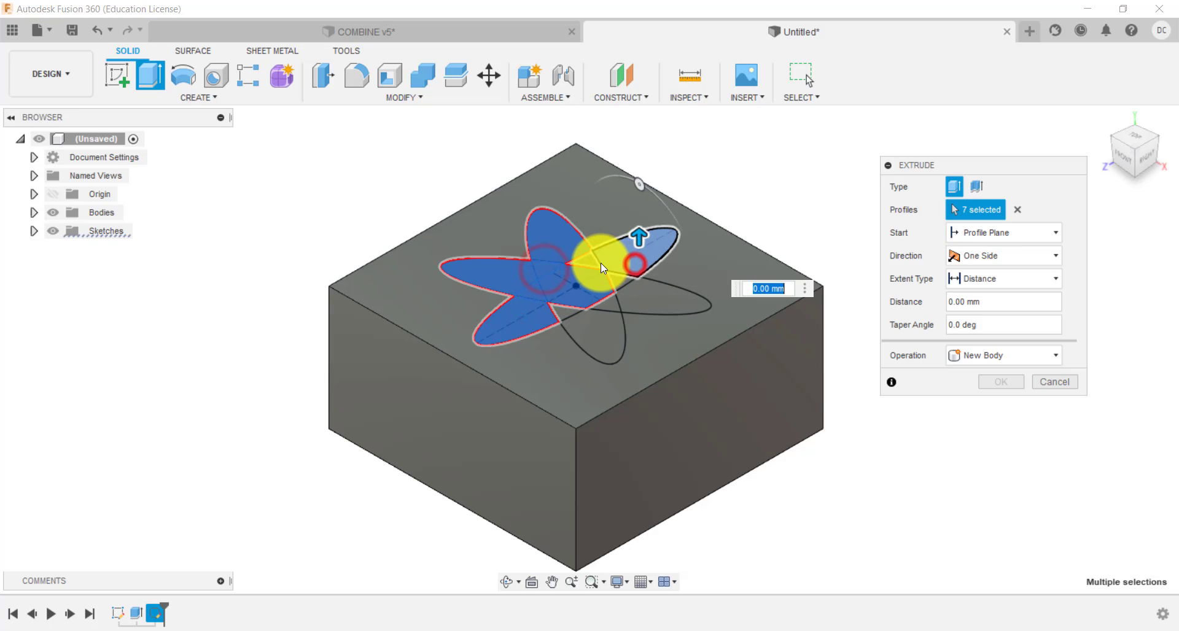
pyautogui.click(598, 264)
pyautogui.click(644, 297)
pyautogui.click(619, 284)
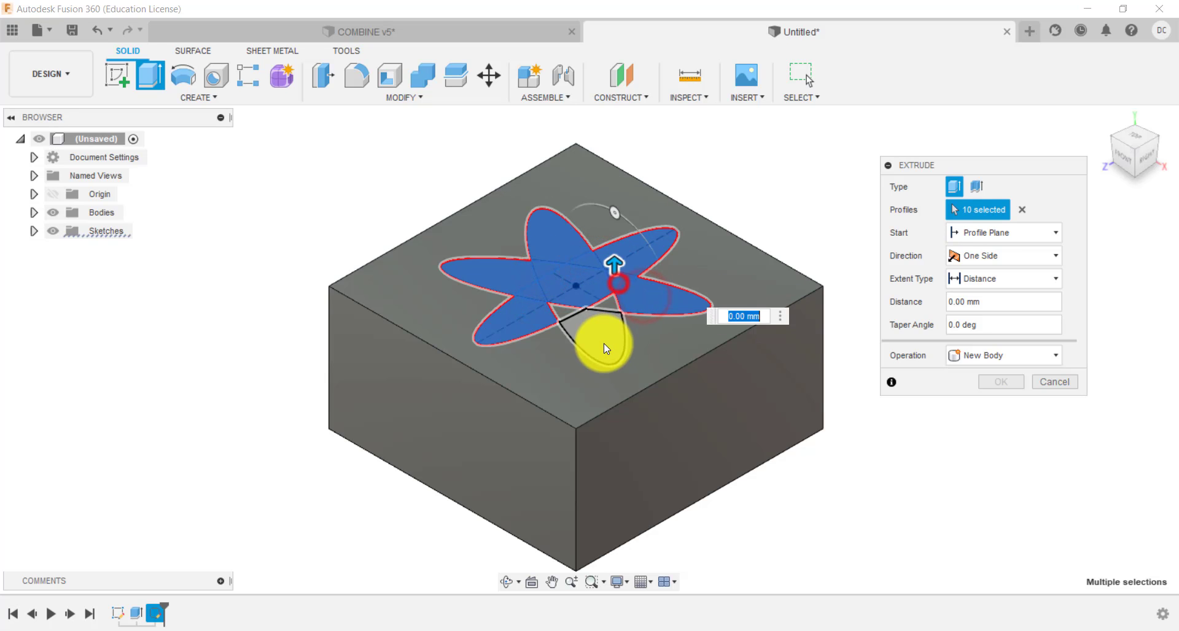
pyautogui.click(605, 346)
pyautogui.click(608, 308)
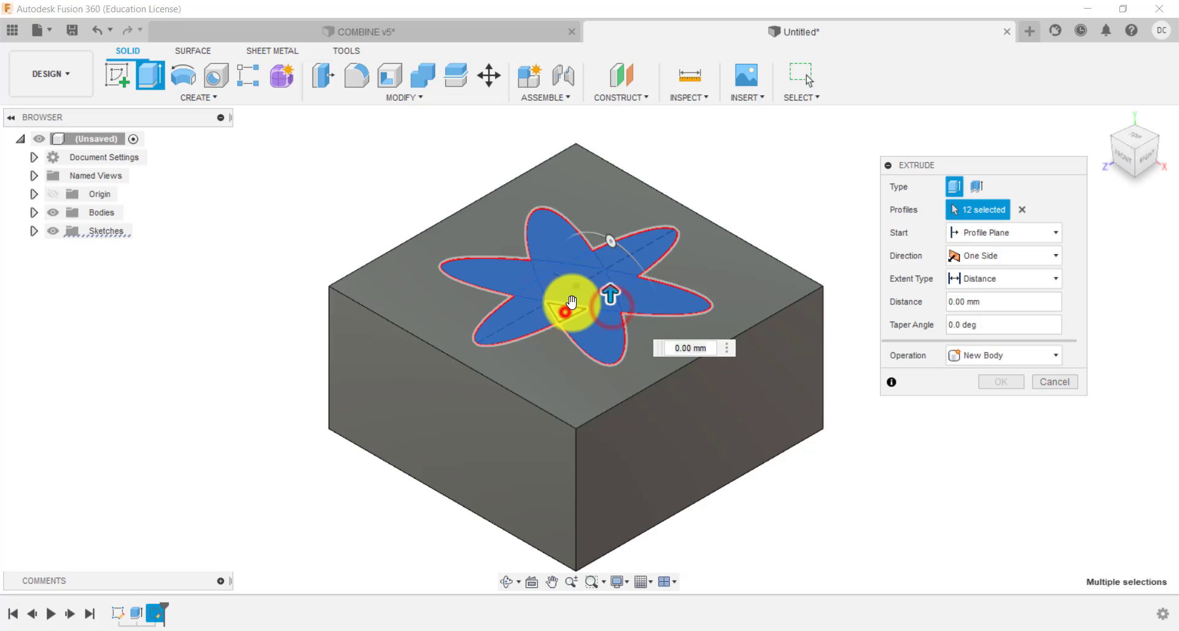
pyautogui.click(568, 307)
pyautogui.click(983, 303)
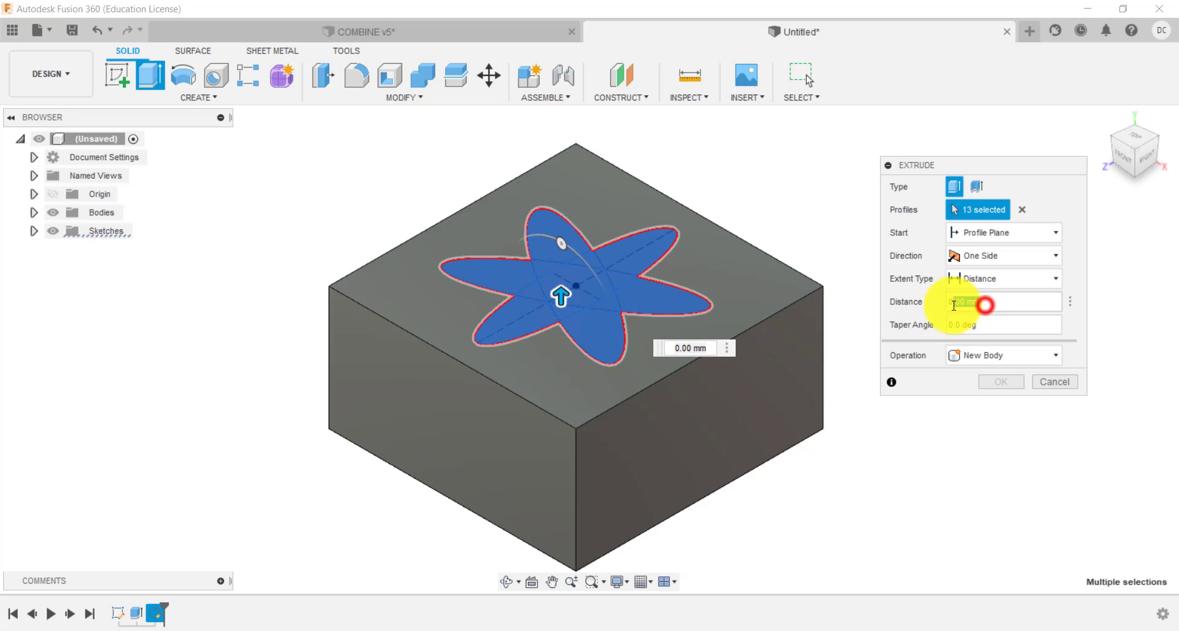
pyautogui.write('-')
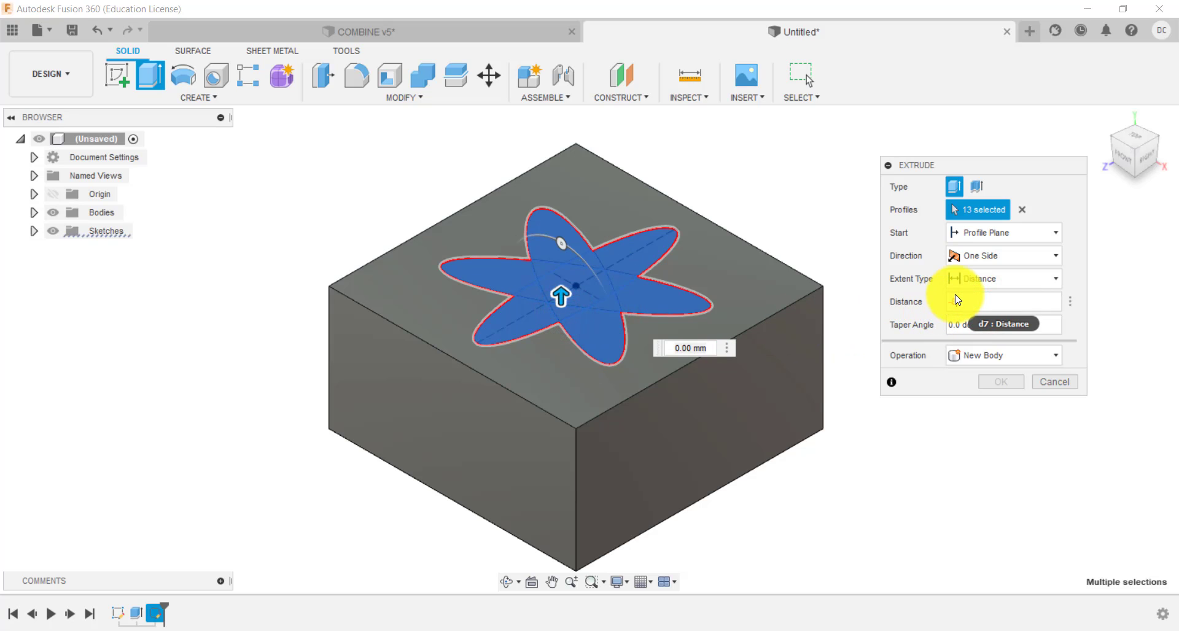
pyautogui.write('8')
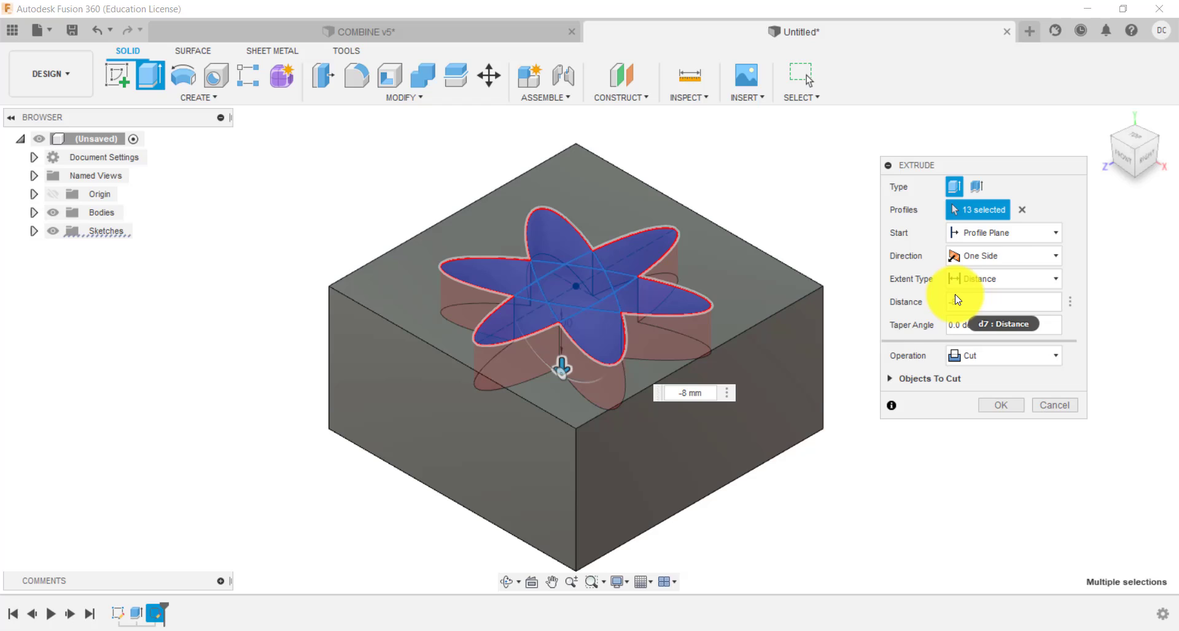
pyautogui.click(983, 360)
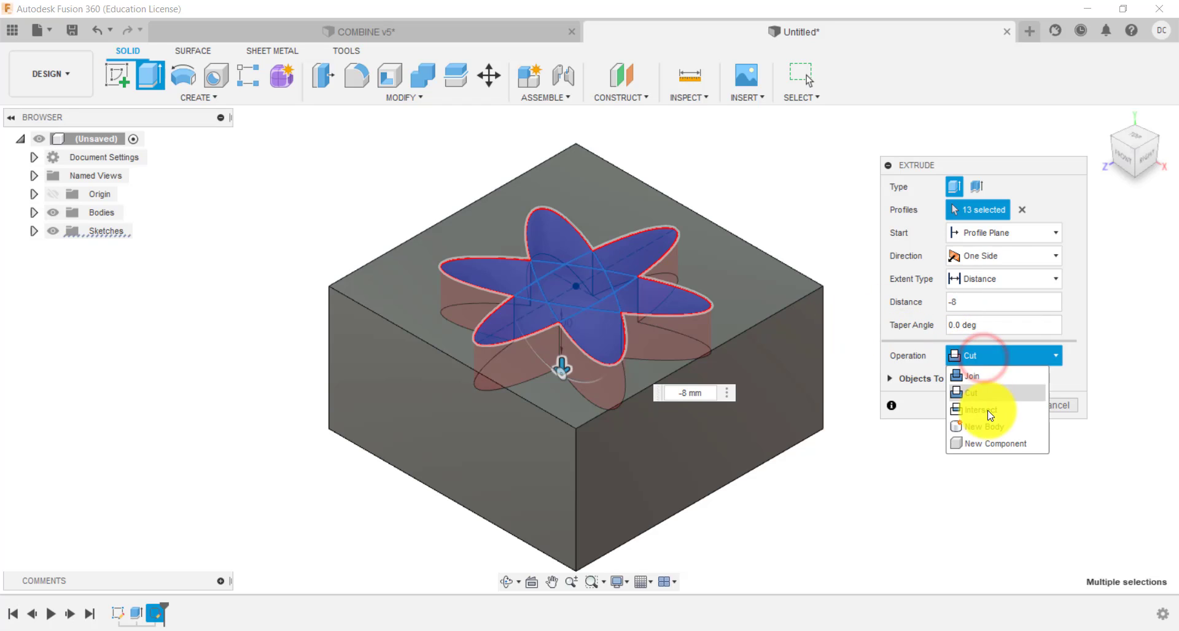
pyautogui.click(988, 427)
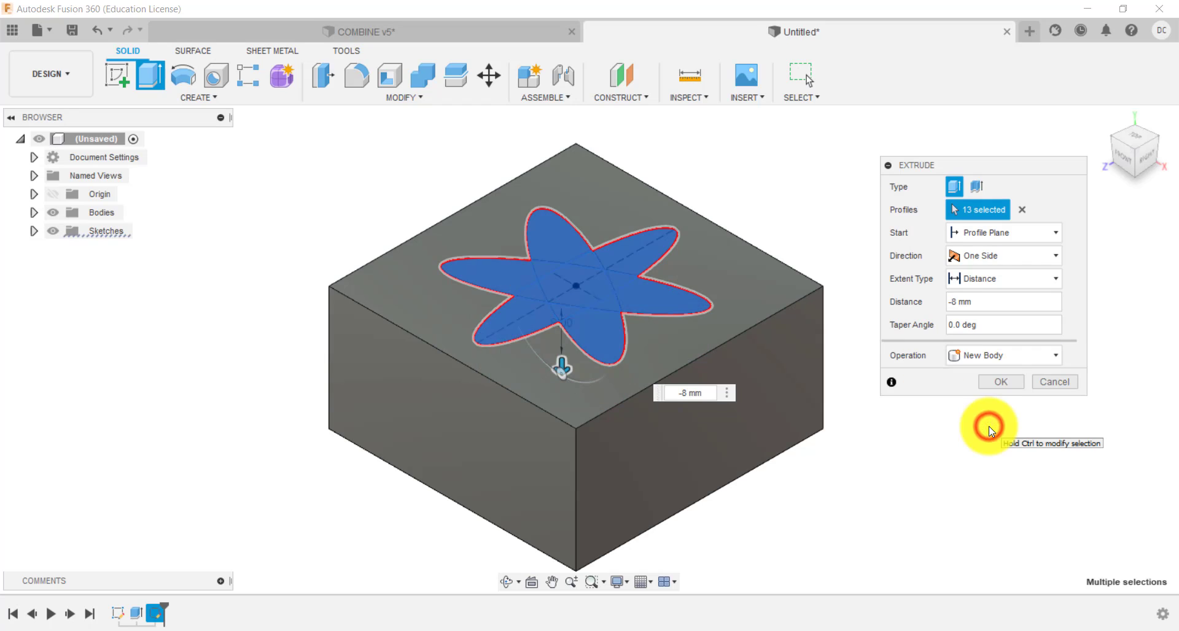
pyautogui.click(999, 384)
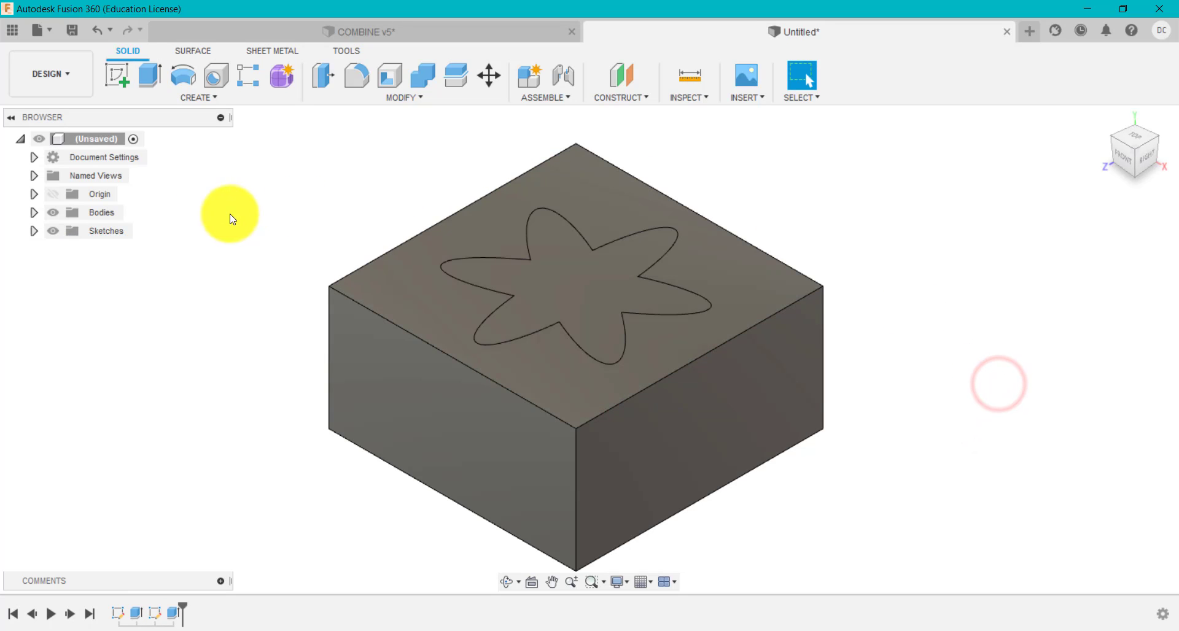
# Rename the flower-shaped body as DESIGN and the block body as MOULD.
pyautogui.click(34, 212)
pyautogui.click(105, 231)
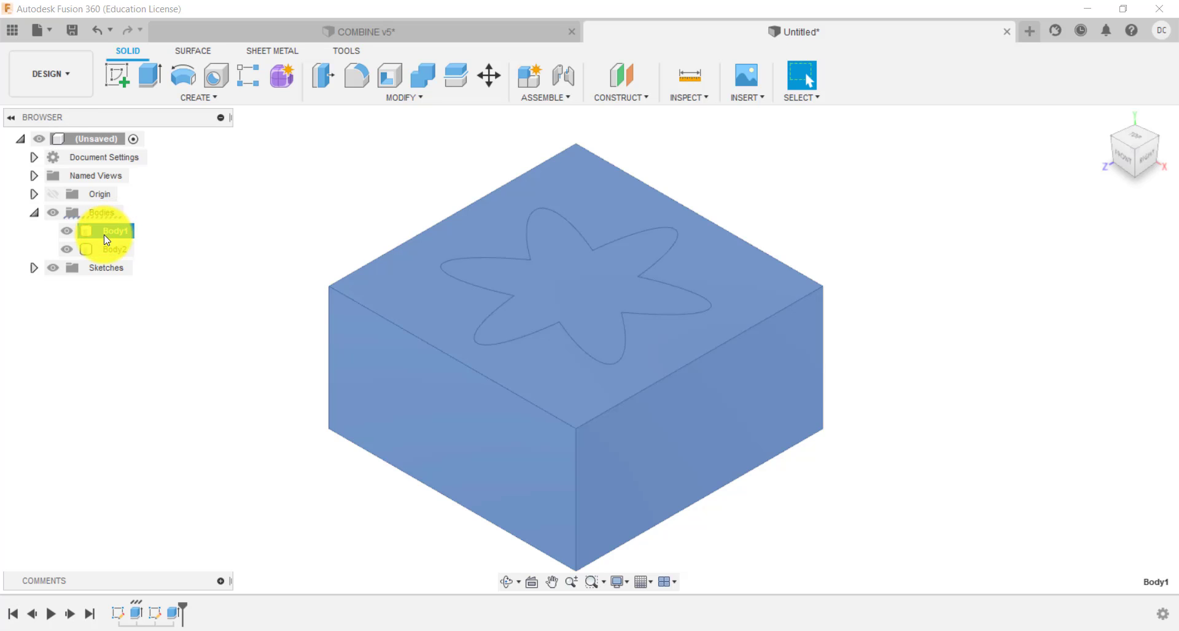
pyautogui.click(105, 249)
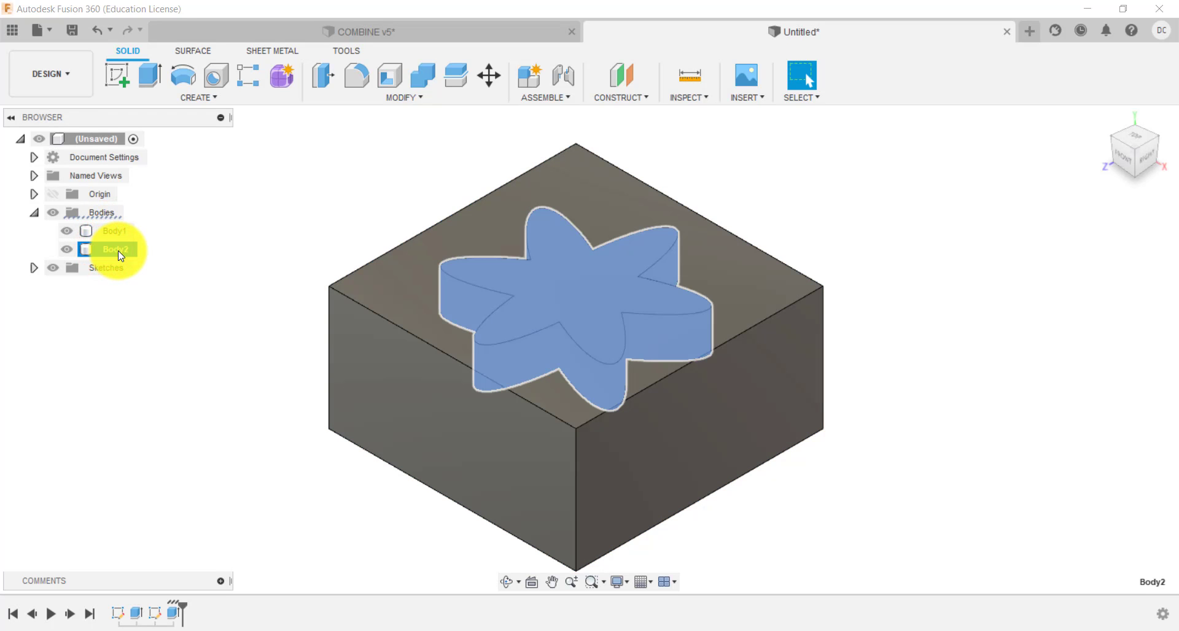
pyautogui.click(108, 249)
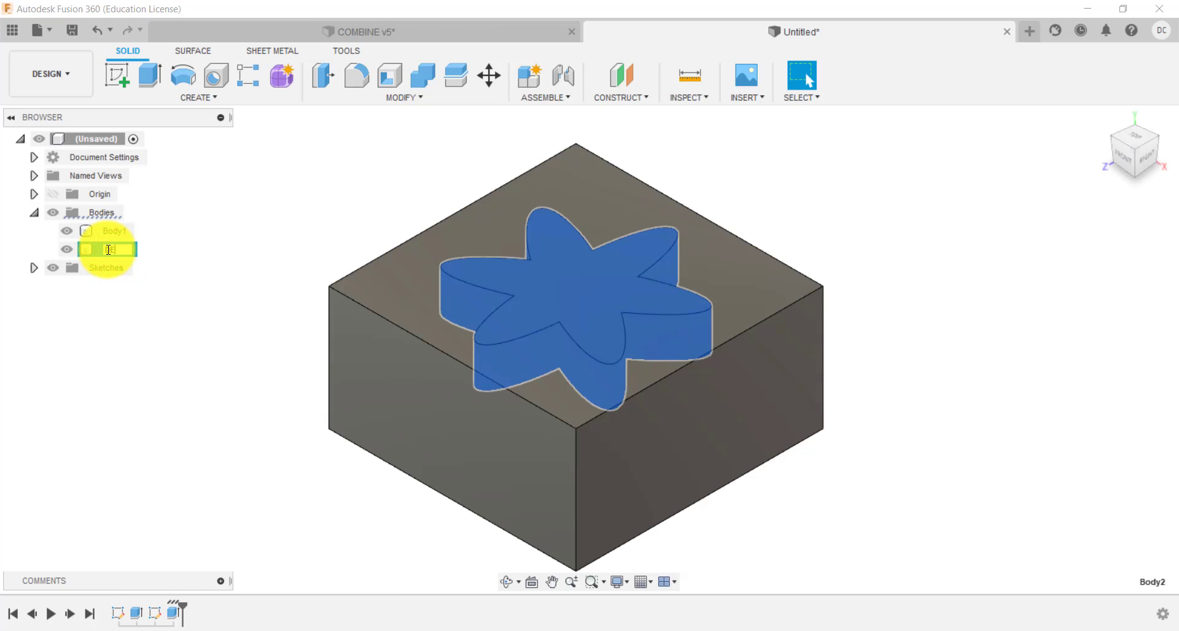
pyautogui.click(215, 279)
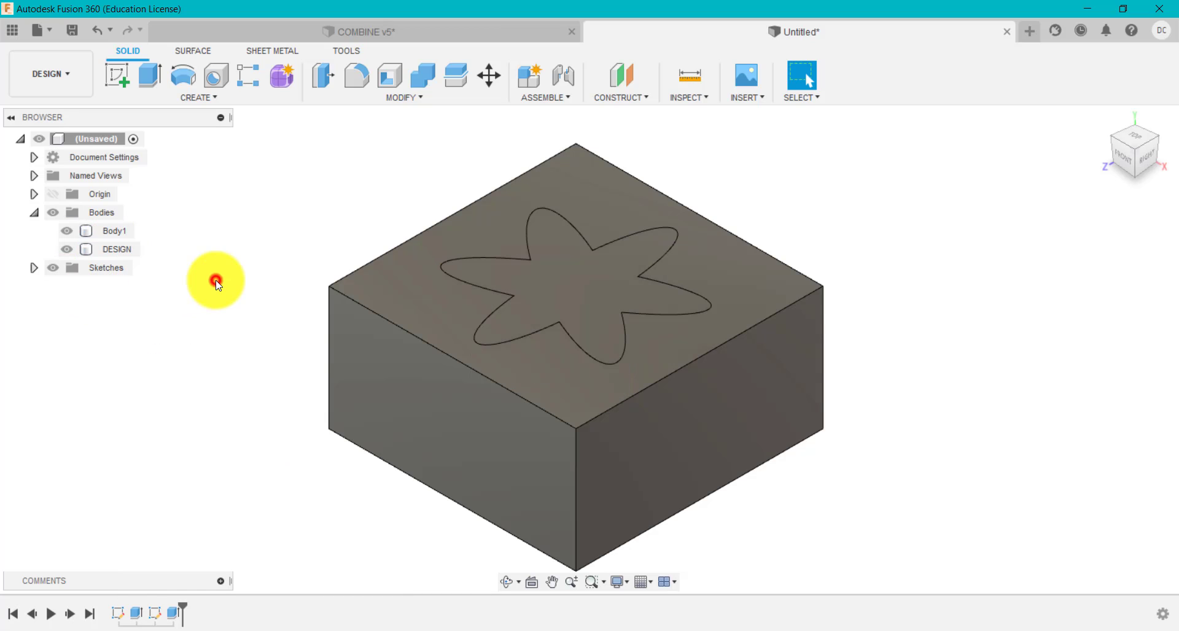
pyautogui.click(118, 232)
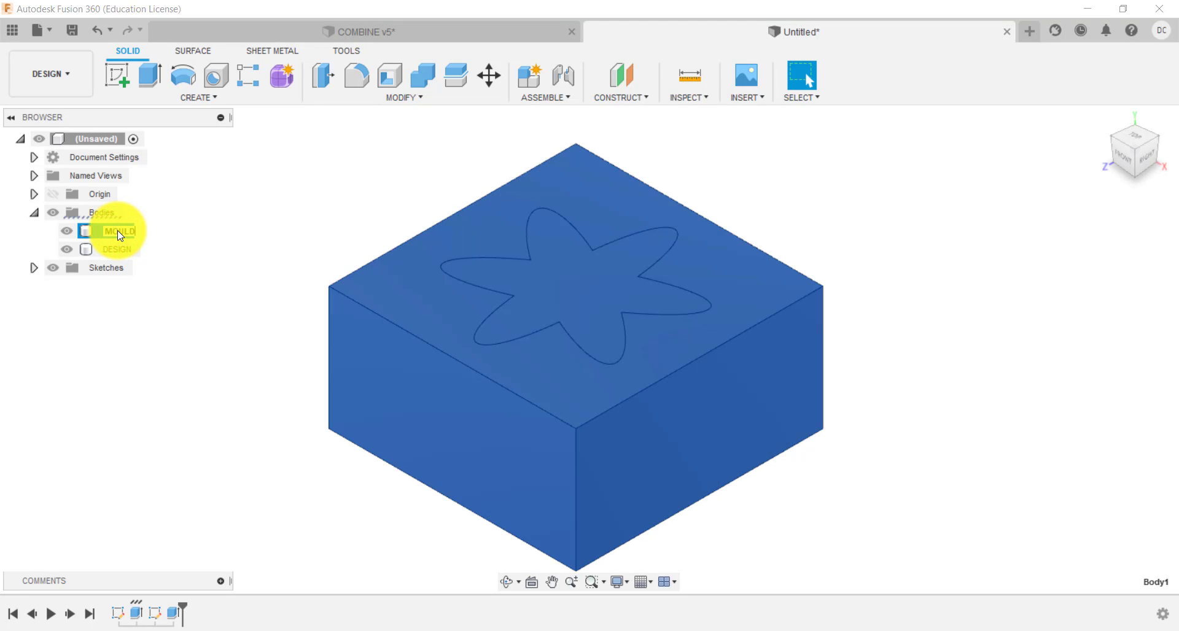
pyautogui.click(267, 271)
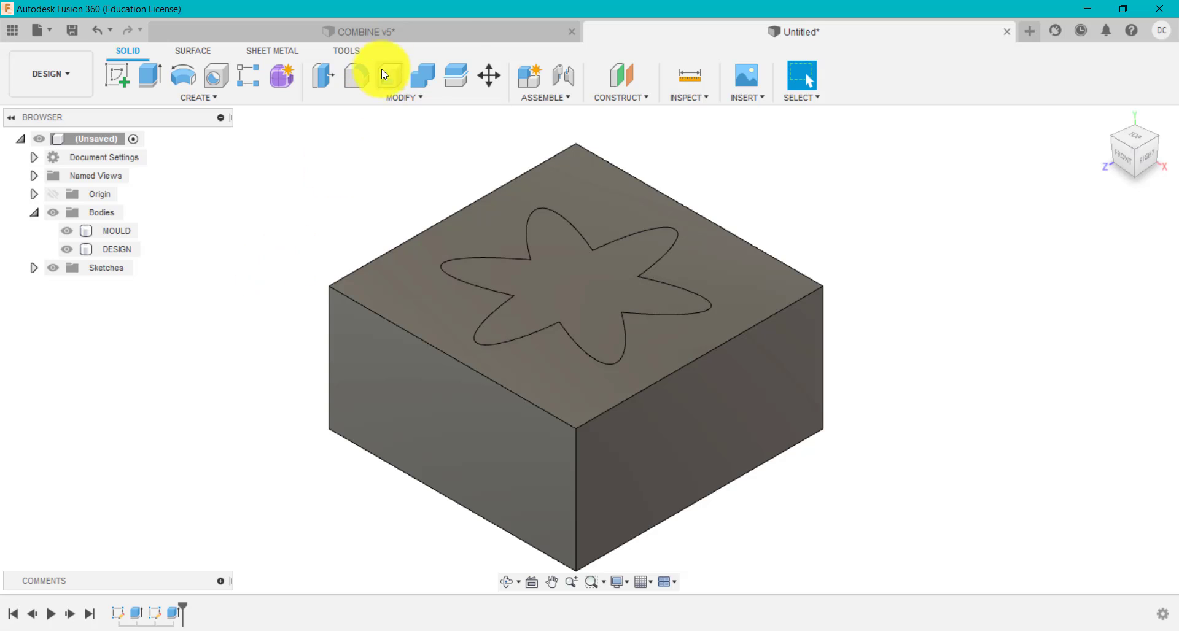
# Switch to the COMBINE v5 design, advance its history past the fillet and examine the fillet's settings and edges on the flower's underside.
pyautogui.click(463, 25)
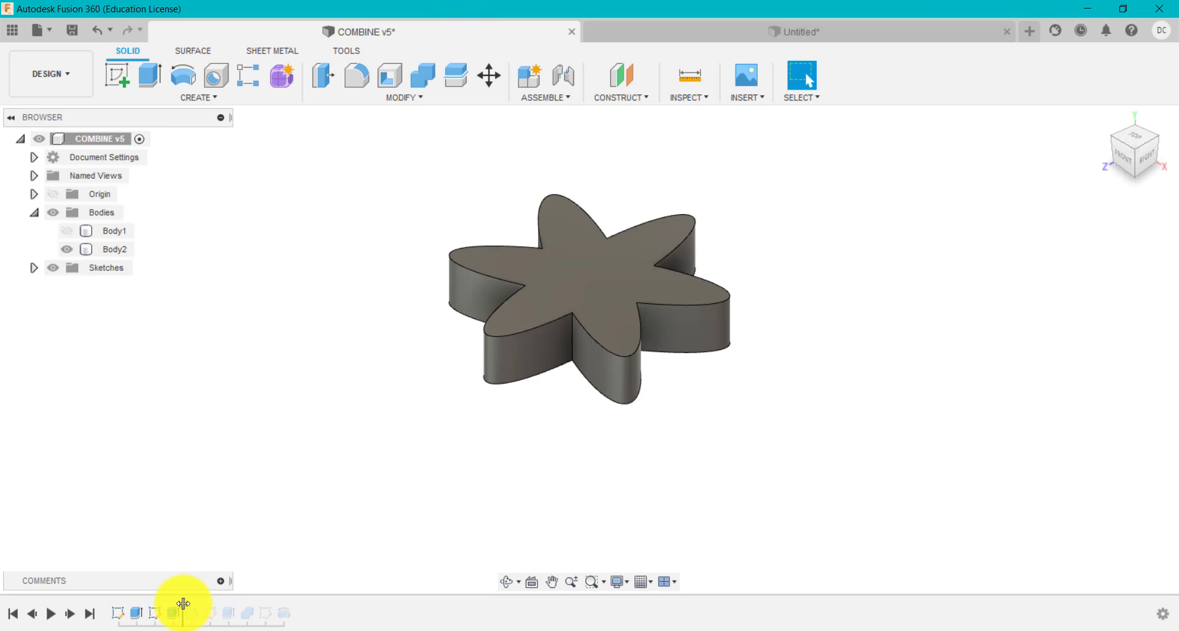
pyautogui.moveTo(183, 605); pyautogui.dragTo(201, 603)
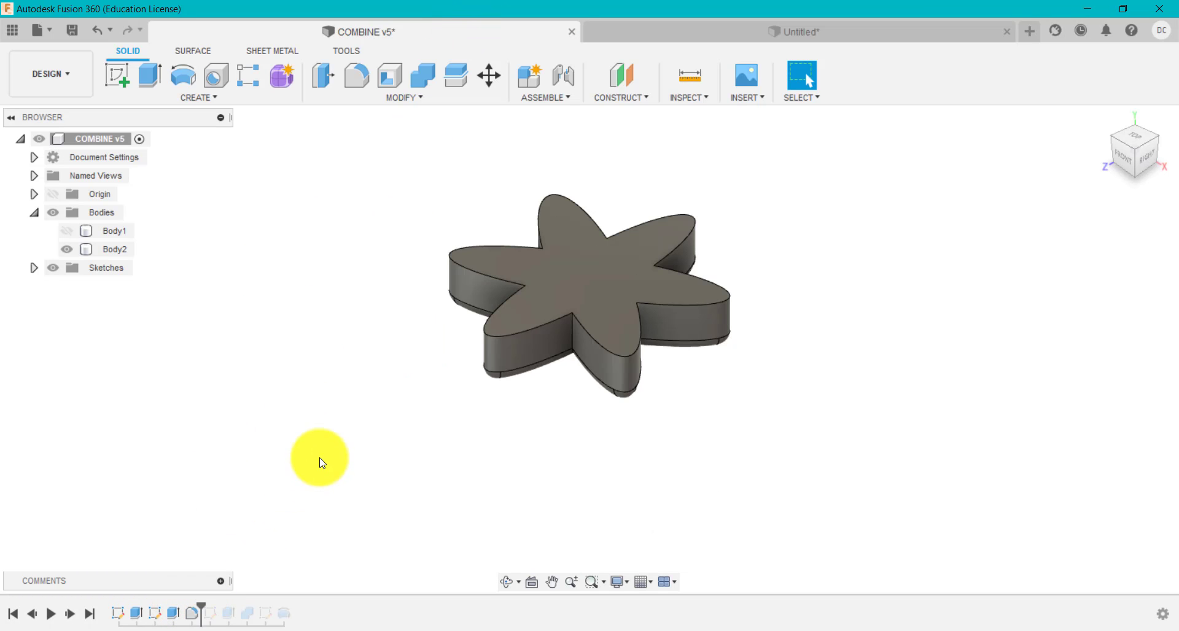
pyautogui.keyDown('shift'); pyautogui.moveTo(395, 460); pyautogui.dragTo(358, 298, button='middle'); pyautogui.keyUp('shift')
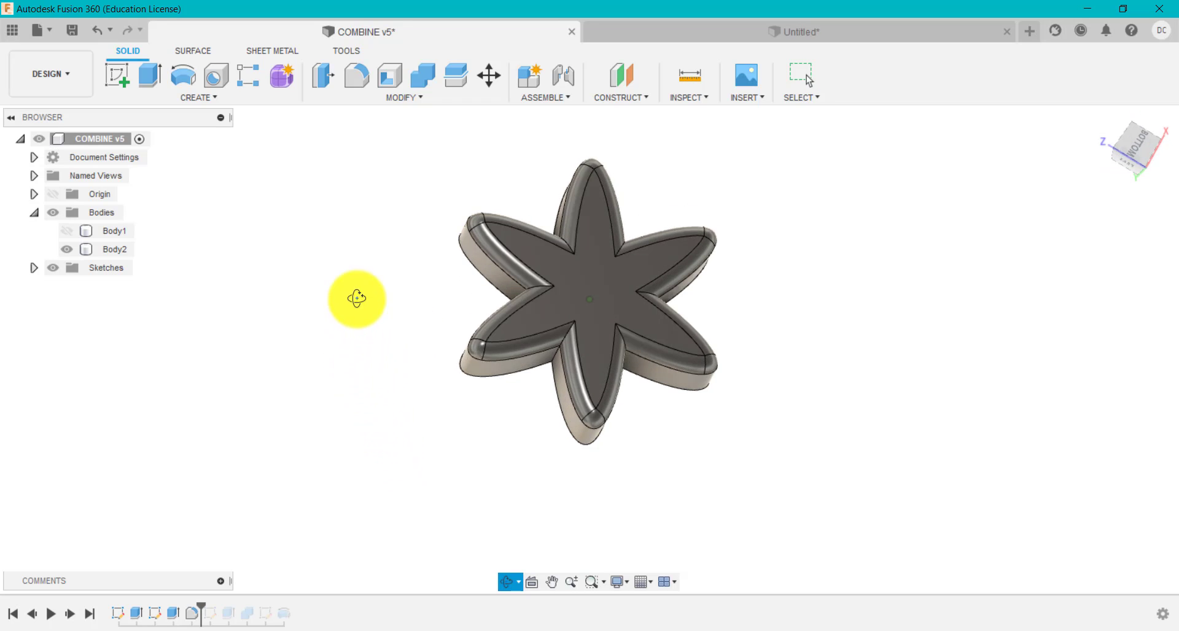
pyautogui.rightClick(190, 614)
pyautogui.click(253, 484)
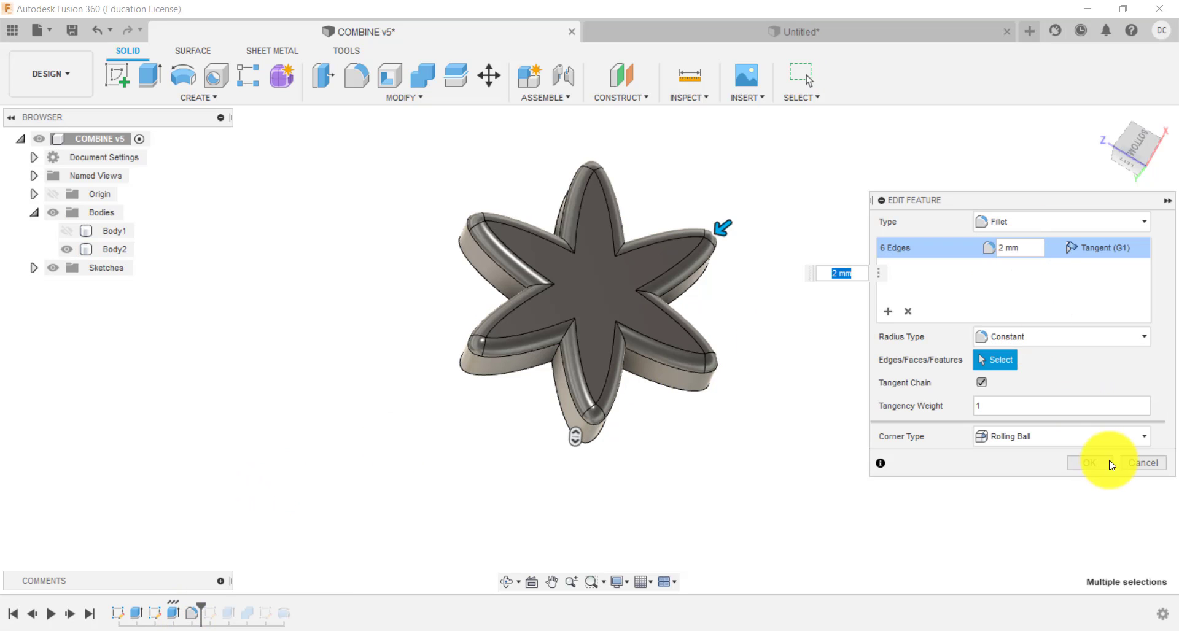
pyautogui.click(1146, 463)
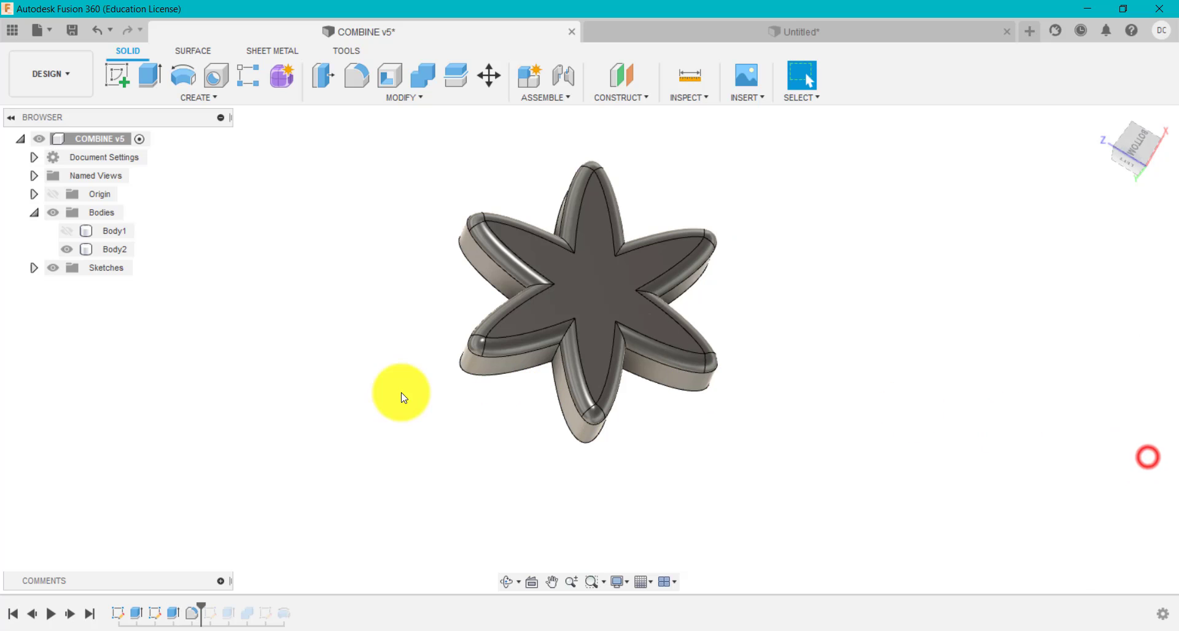
# Return to the untitled design and hide the MOULD body, keeping the DESIGN body shown.
pyautogui.click(661, 23)
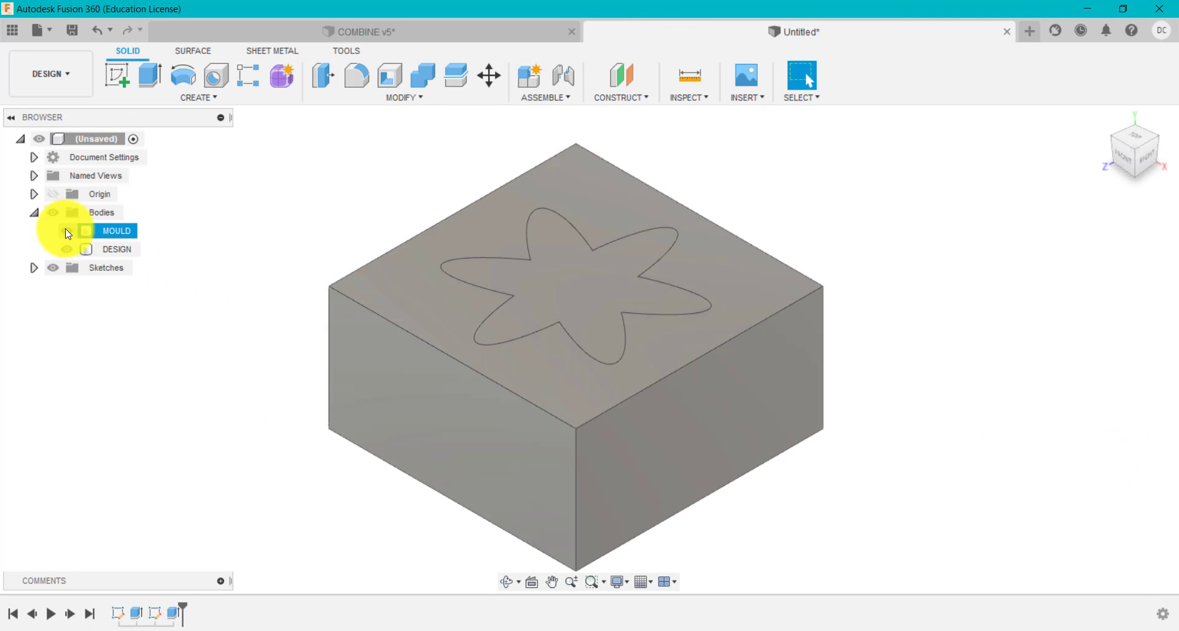
pyautogui.click(66, 249)
pyautogui.click(66, 231)
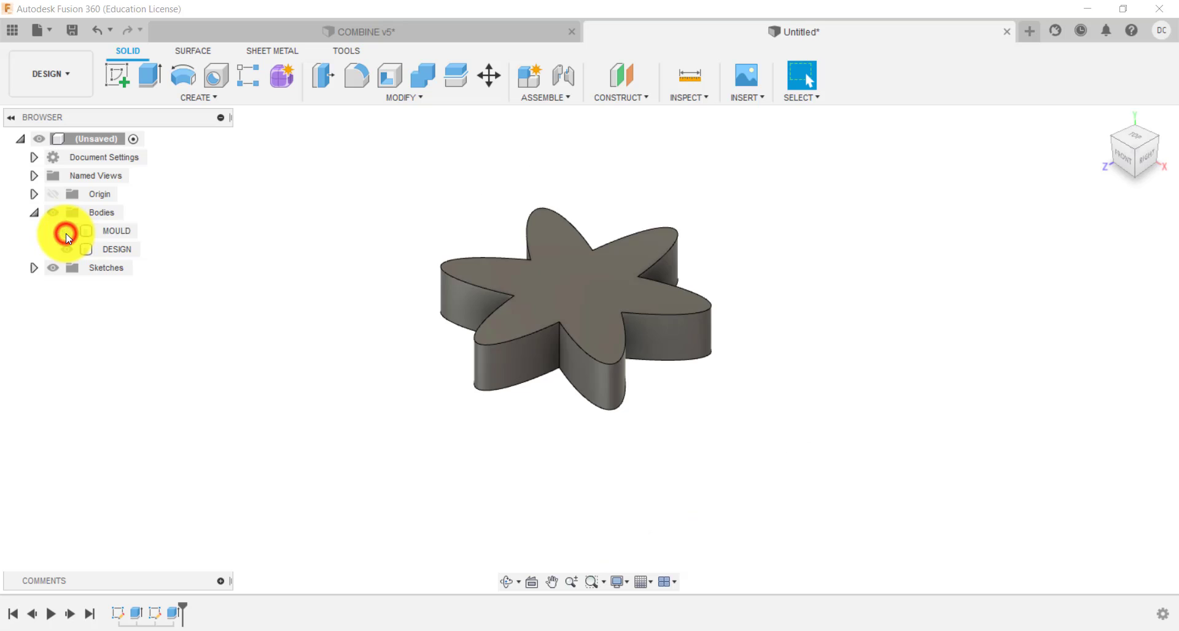
# Fillet the six petal edges on the underside of the DESIGN body with a constant 2 mm radius.
pyautogui.keyDown('shift'); pyautogui.moveTo(371, 396); pyautogui.dragTo(357, 173, button='middle'); pyautogui.keyUp('shift')
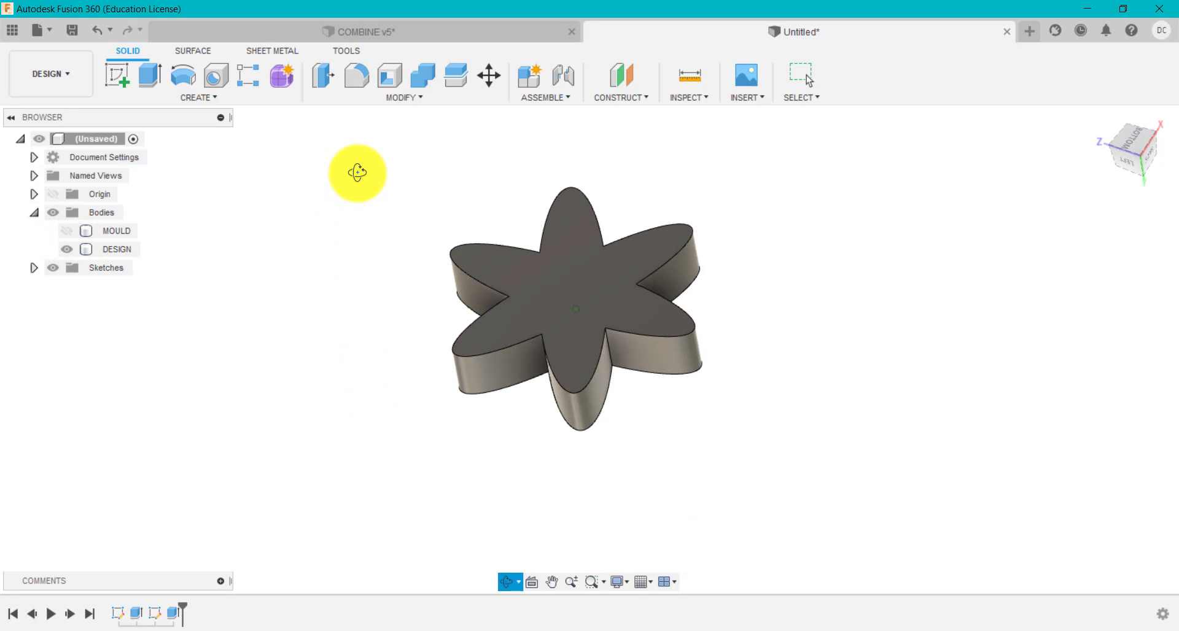
pyautogui.click(356, 76)
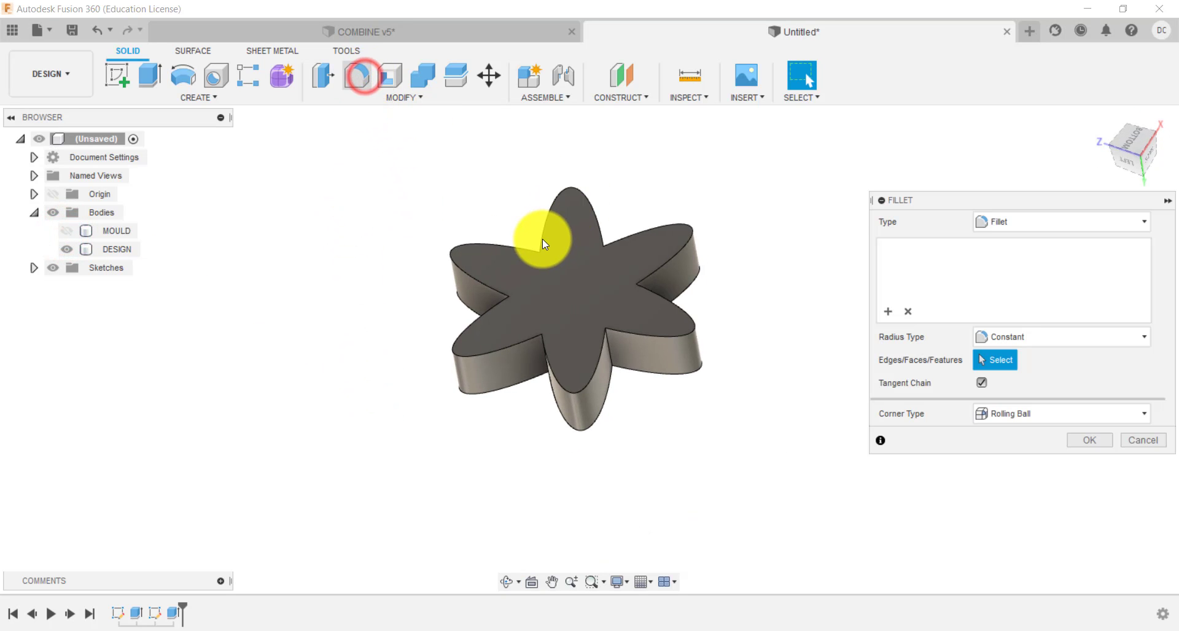
pyautogui.click(530, 253)
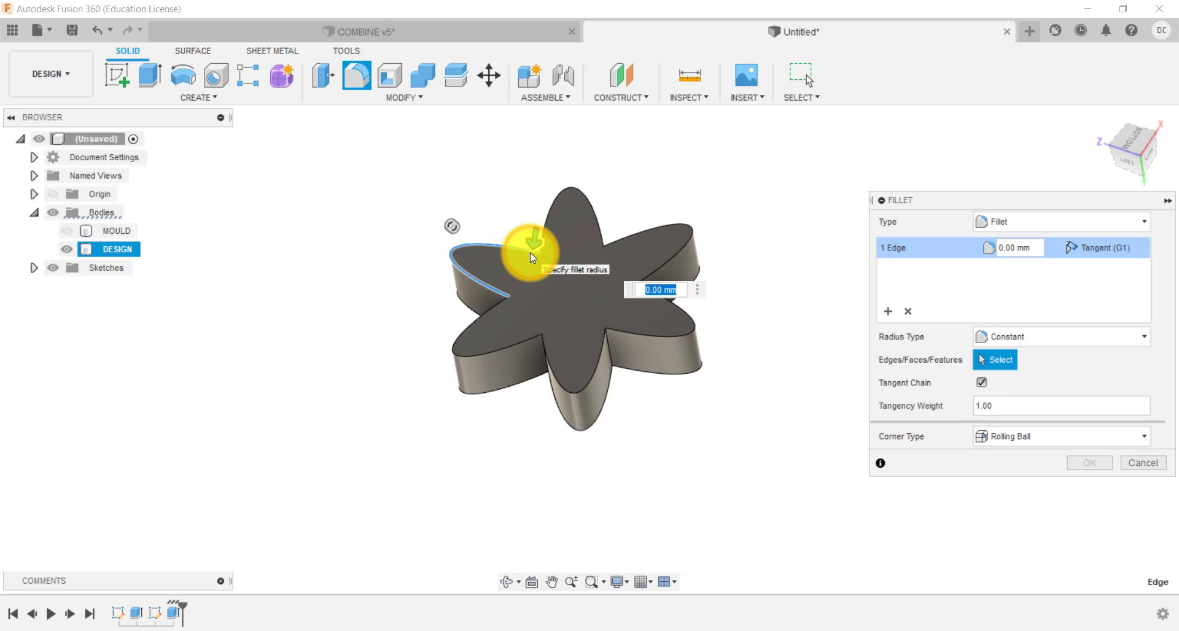
pyautogui.write('2')
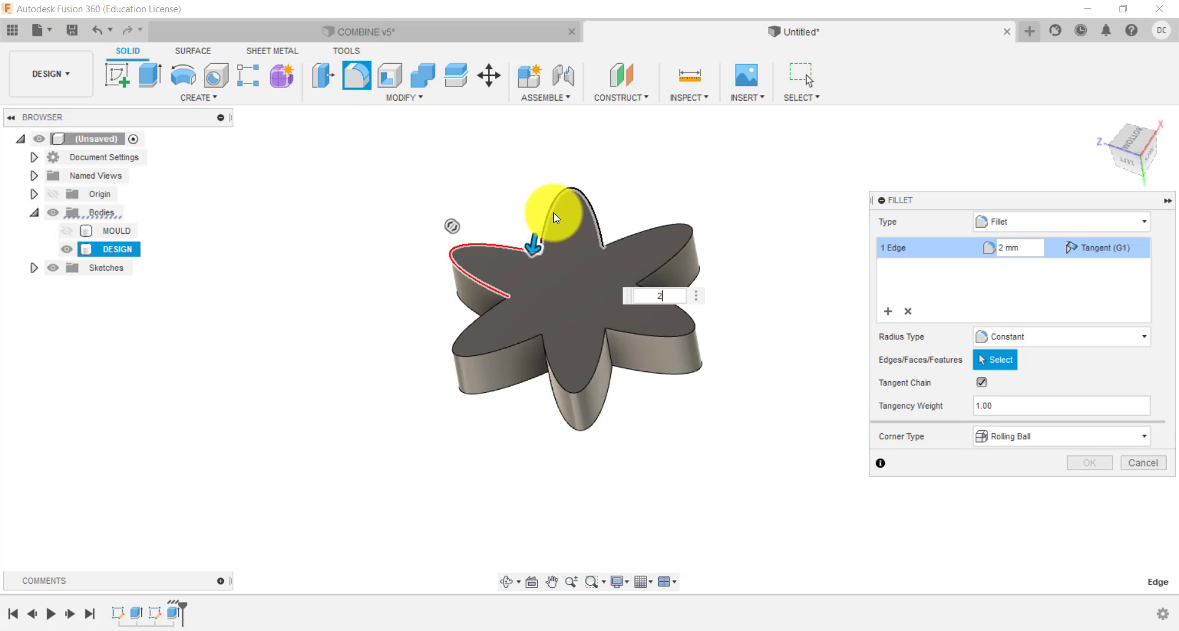
pyautogui.click(554, 210)
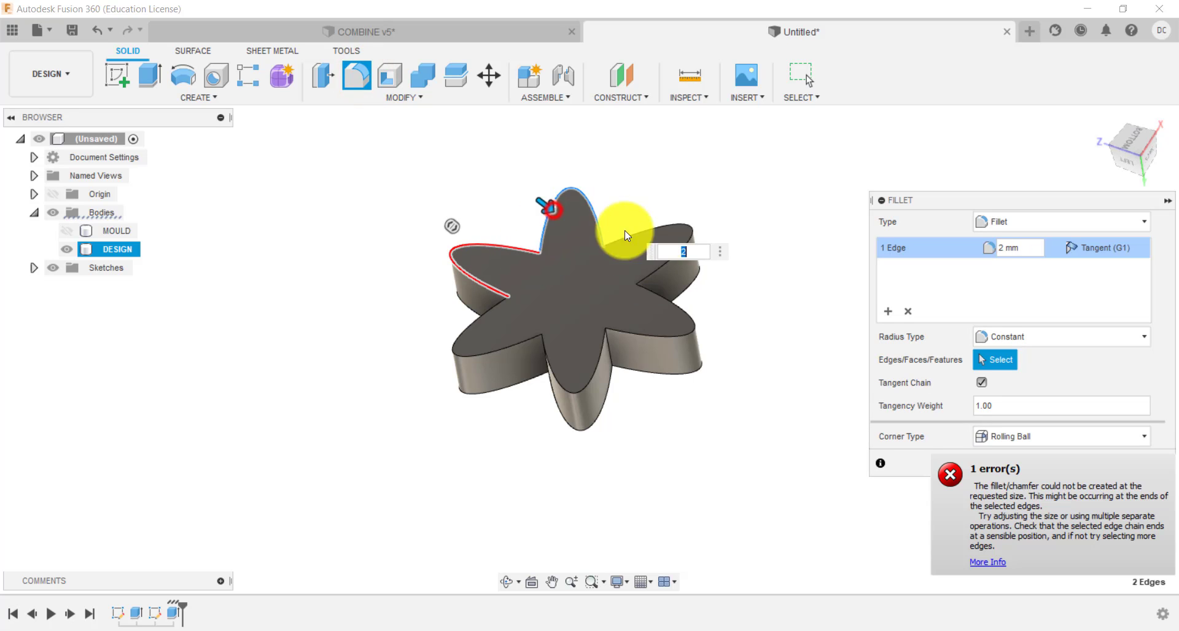
pyautogui.click(678, 309)
pyautogui.click(605, 341)
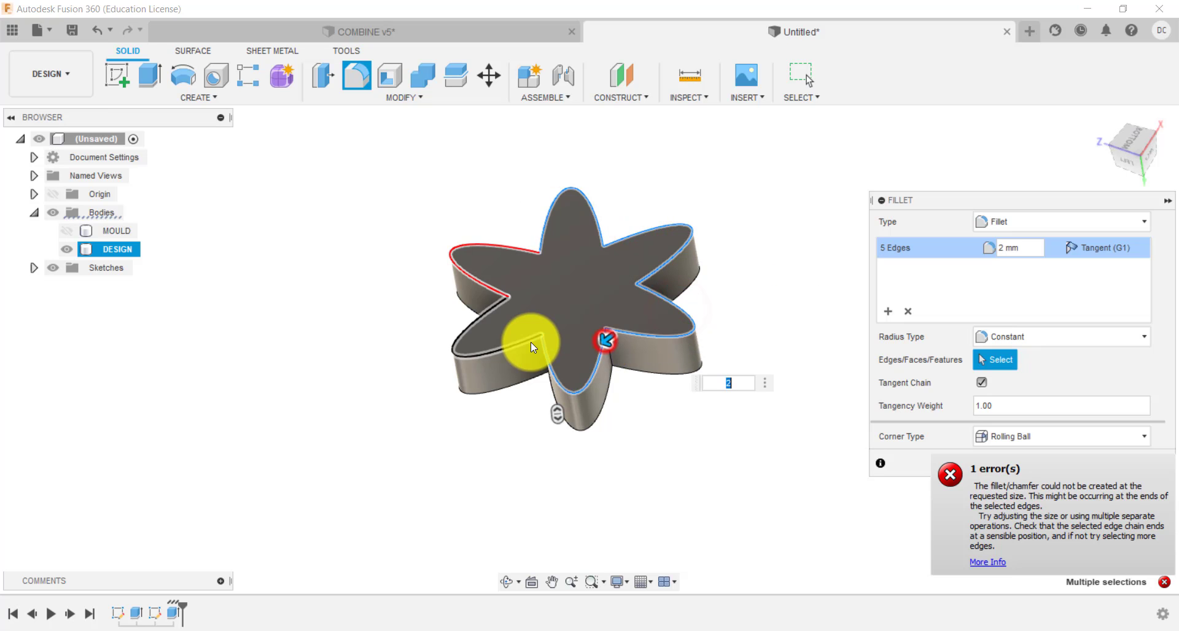
pyautogui.click(531, 342)
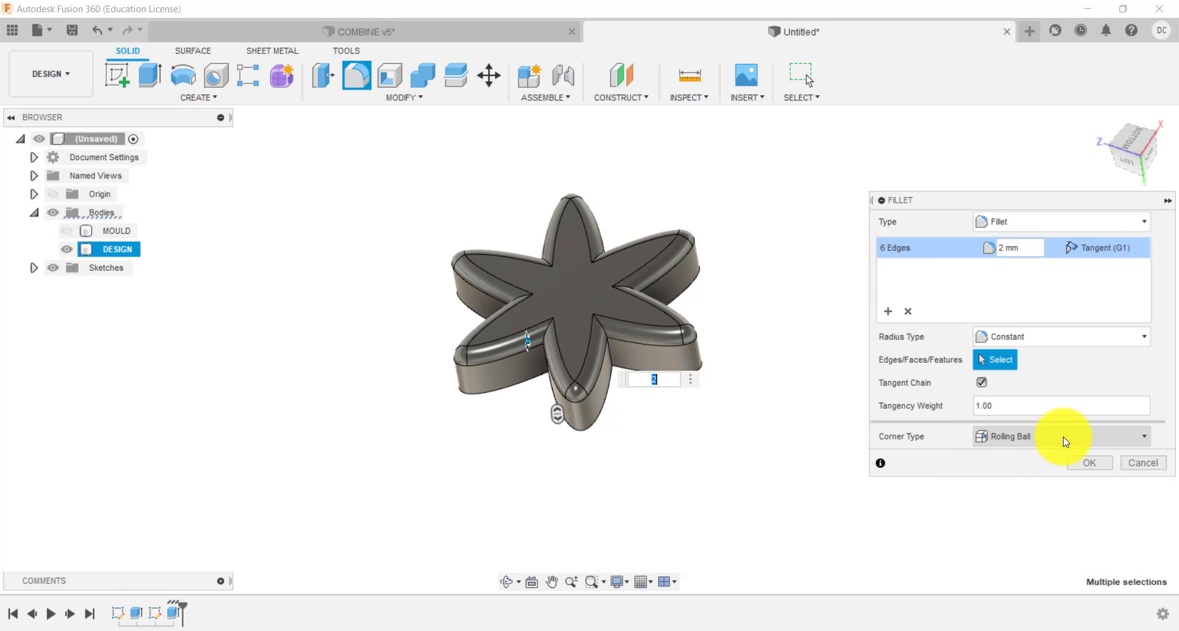
pyautogui.click(1093, 463)
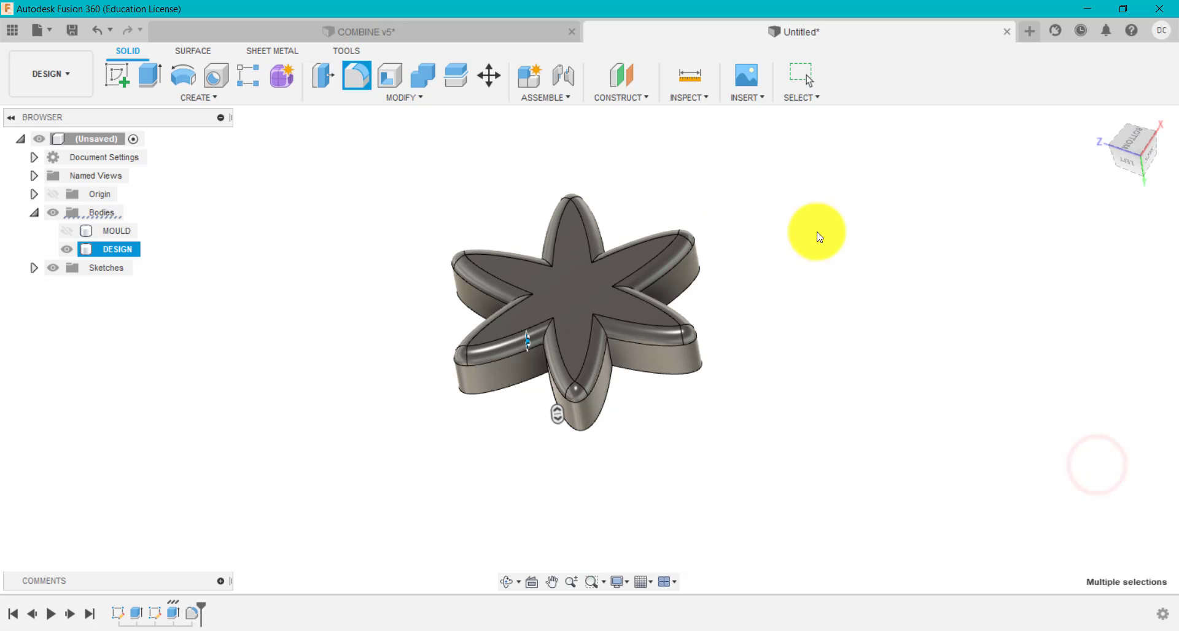
# Switch to the COMBINE v5 design and advance its history past the circle sketch and its extrusion on the flower's underside.
pyautogui.keyDown('shift'); pyautogui.moveTo(784, 245); pyautogui.dragTo(798, 189, button='middle'); pyautogui.keyUp('shift')
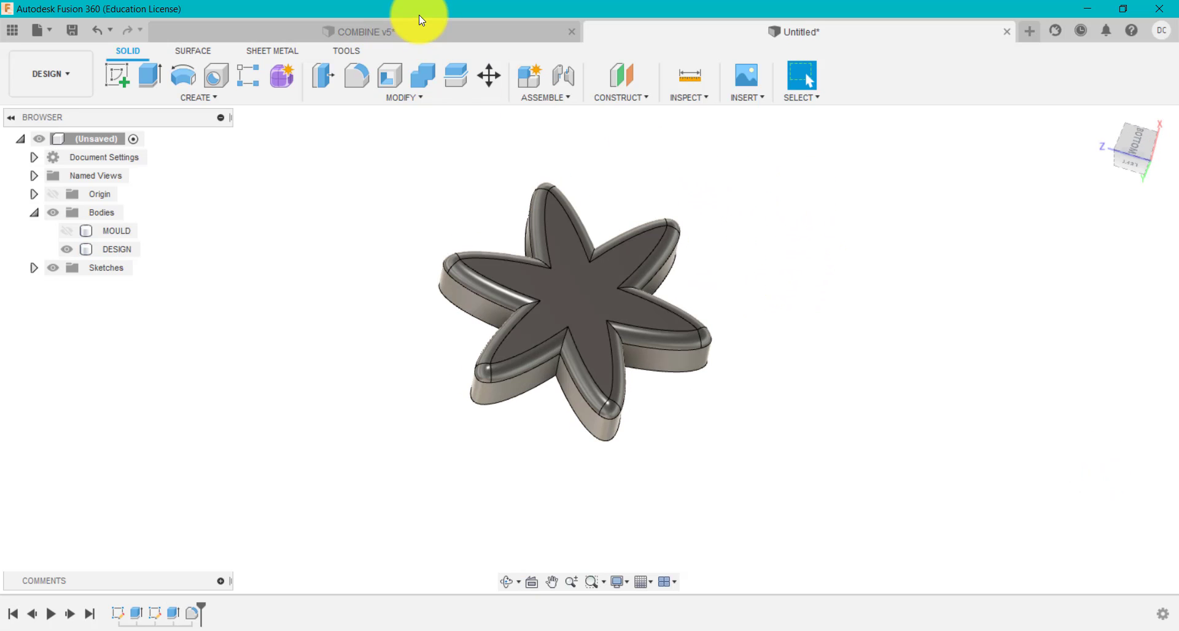
pyautogui.click(422, 35)
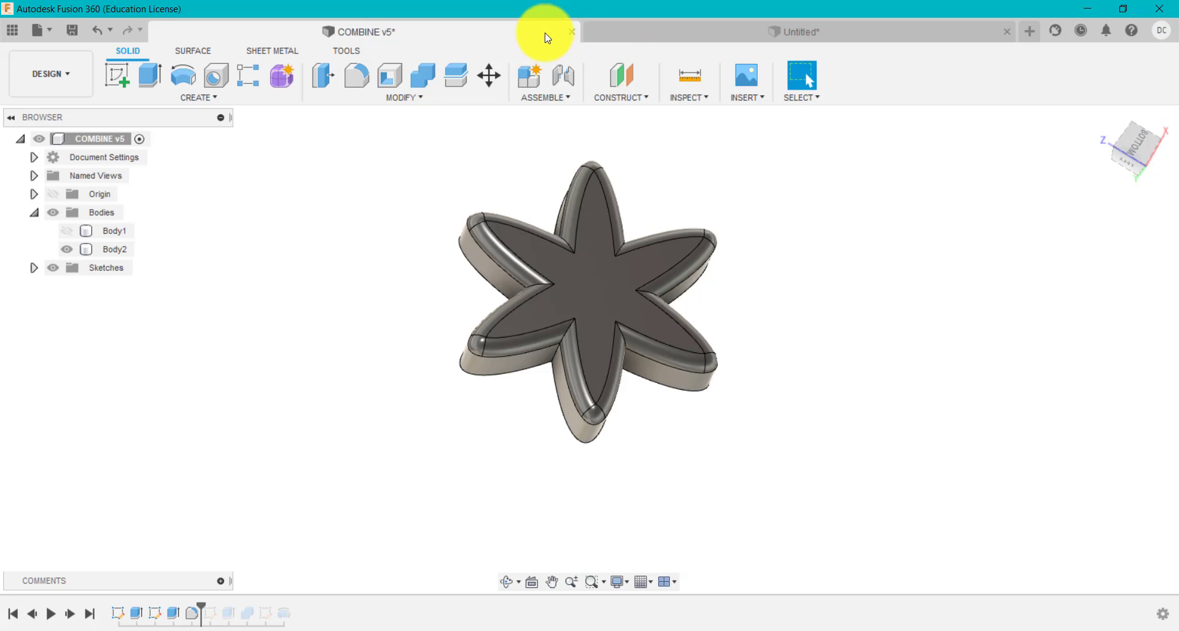
pyautogui.click(678, 36)
pyautogui.click(512, 36)
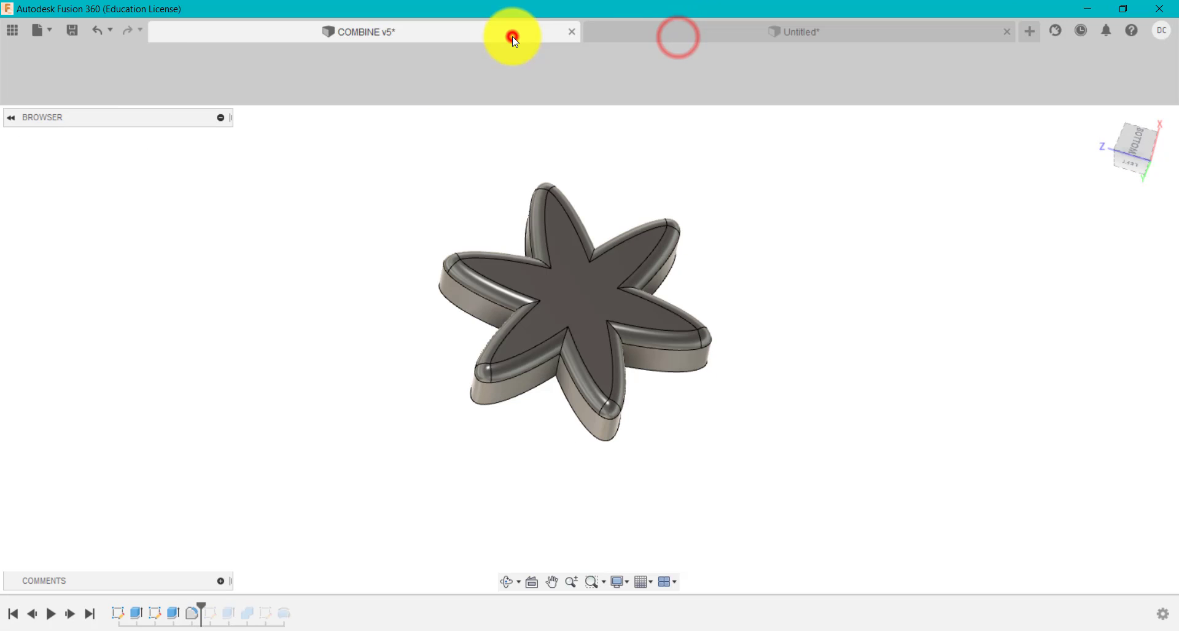
pyautogui.moveTo(202, 604); pyautogui.dragTo(211, 605)
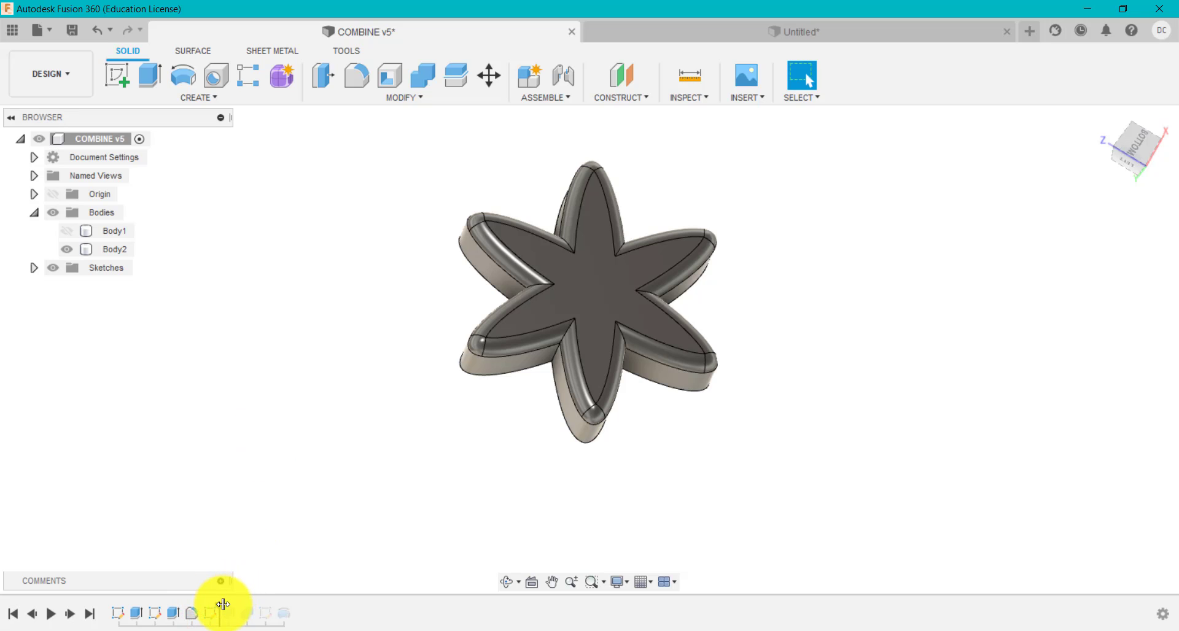
pyautogui.moveTo(223, 604); pyautogui.dragTo(236, 604)
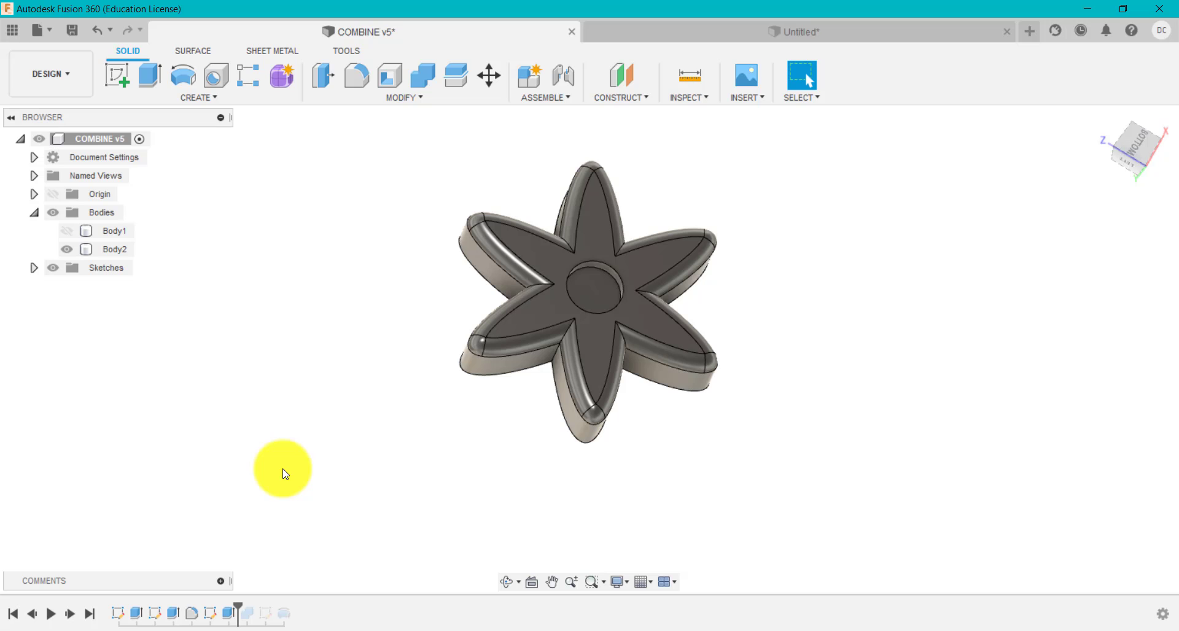
# Examine the circle sketch at the center of the flower's underside and the settings of the extrusion made from it.
pyautogui.rightClick(210, 613)
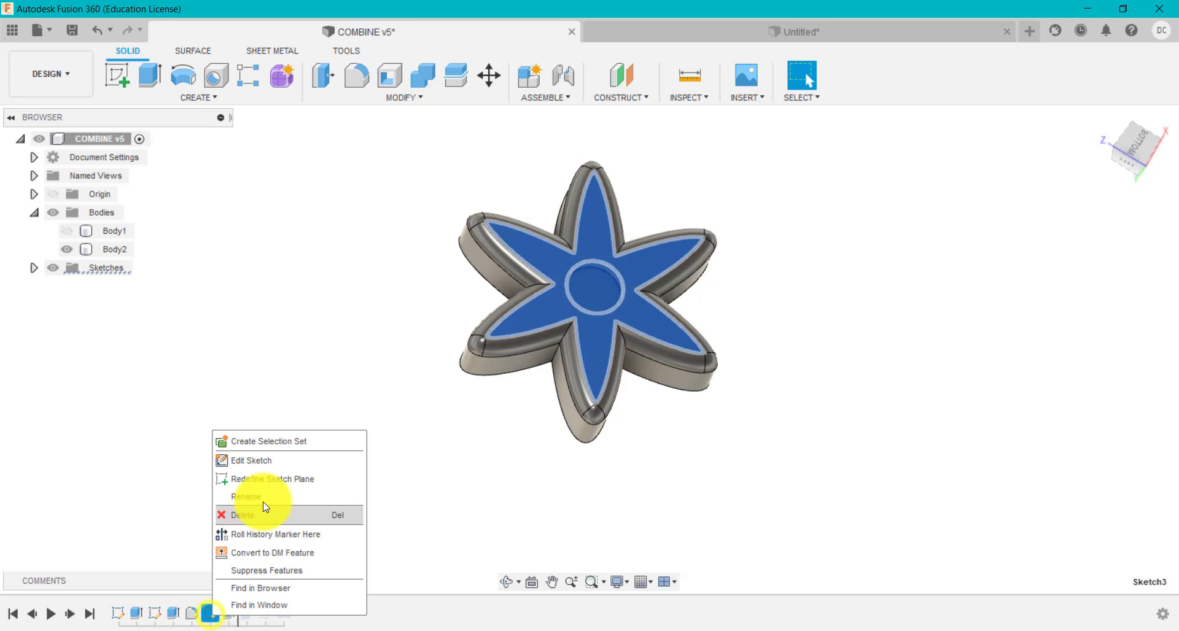
pyautogui.click(281, 461)
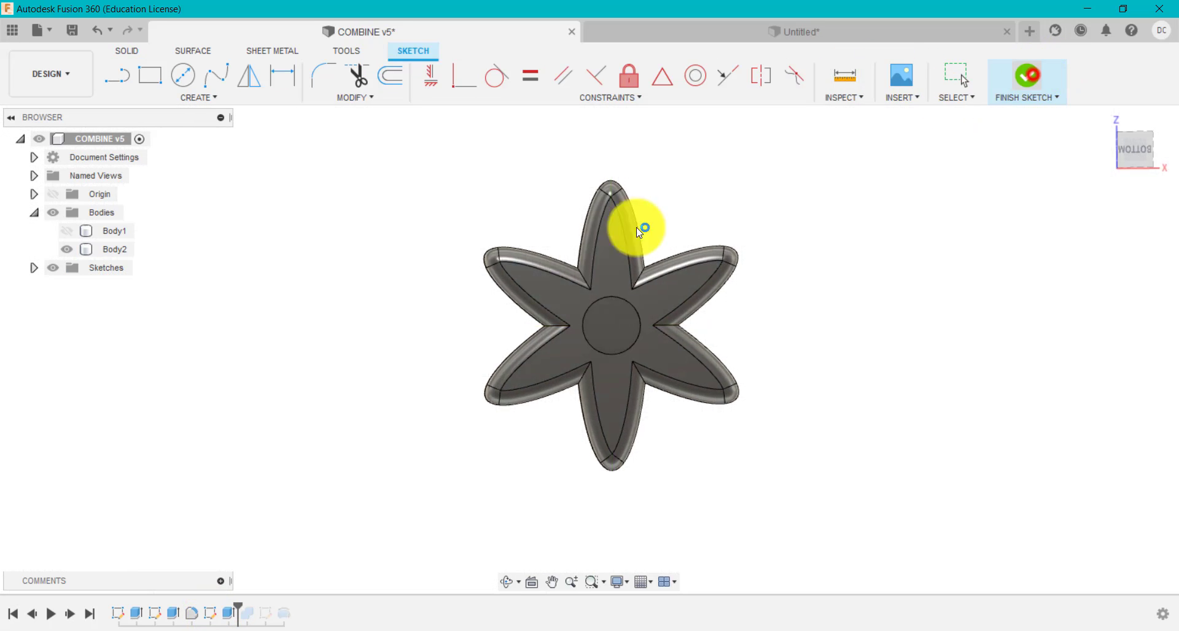
pyautogui.rightClick(229, 613)
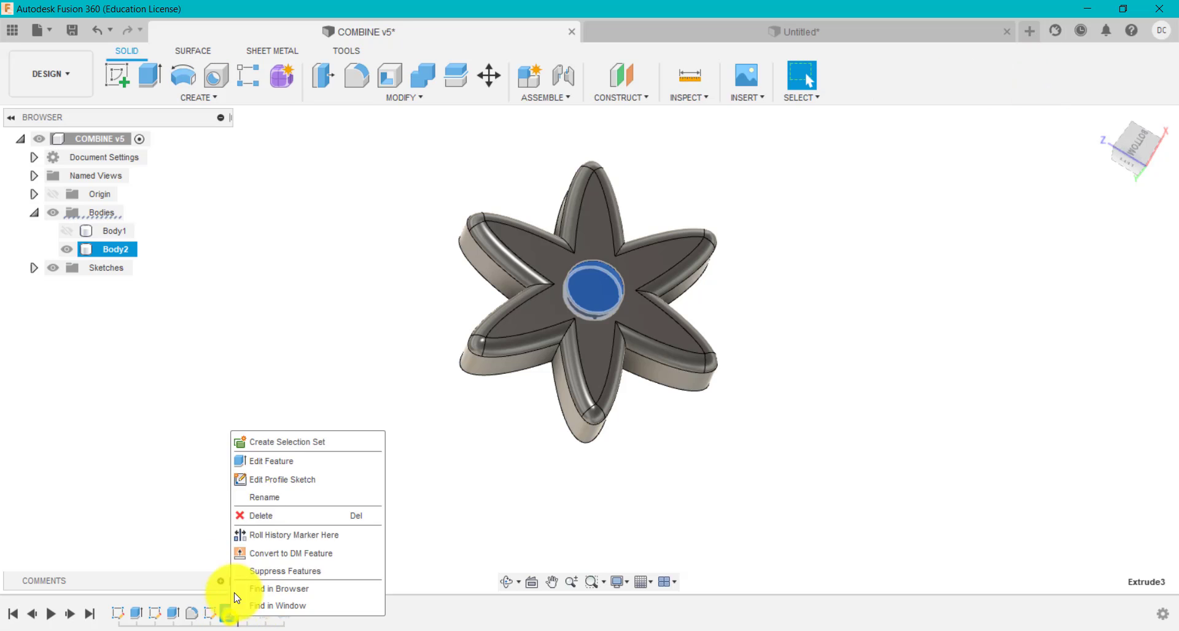
pyautogui.click(282, 462)
pyautogui.click(1056, 405)
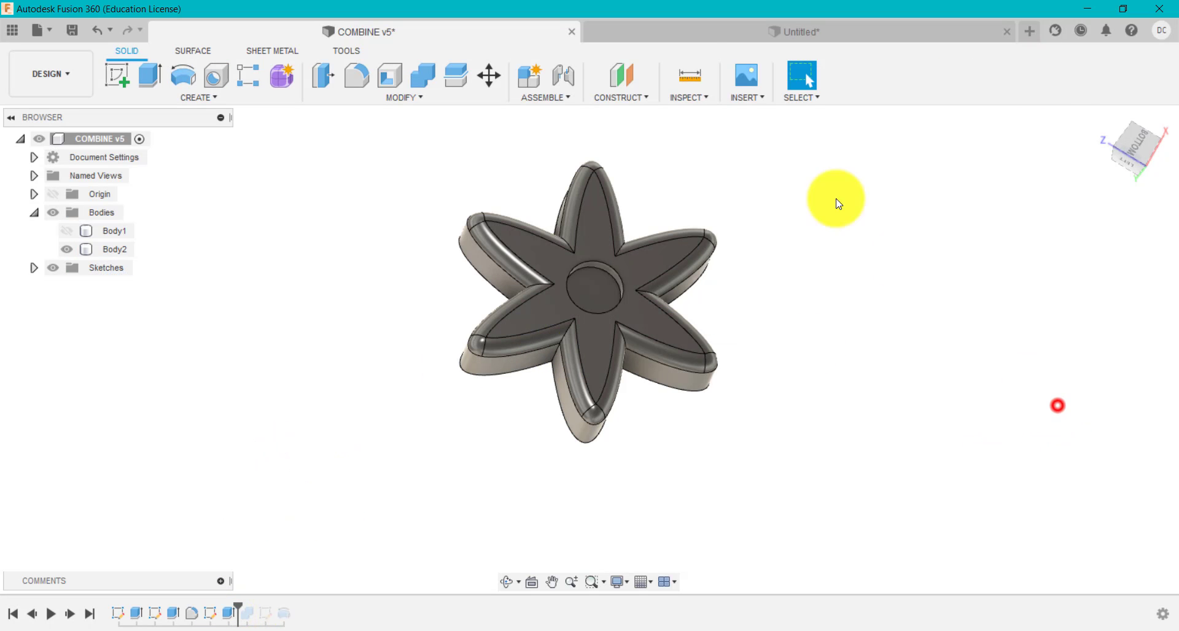
# Return to the untitled design and sketch an 8 mm diameter circle at the center of the DESIGN body's underside face.
pyautogui.click(688, 32)
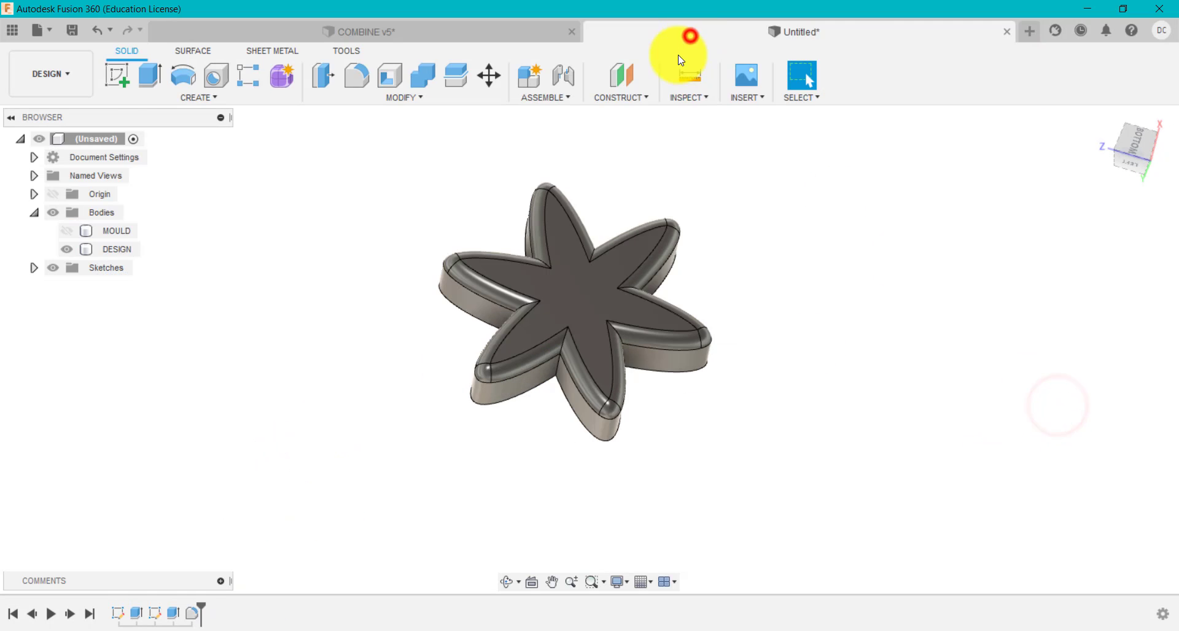
pyautogui.click(584, 306)
pyautogui.click(120, 76)
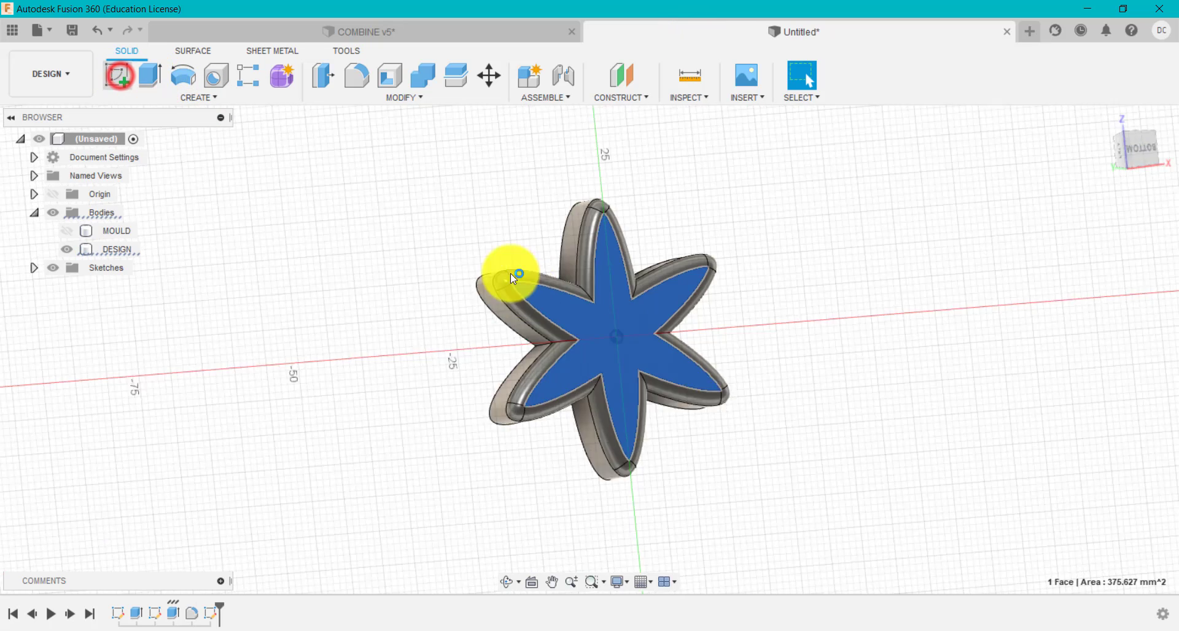
pyautogui.press('c')
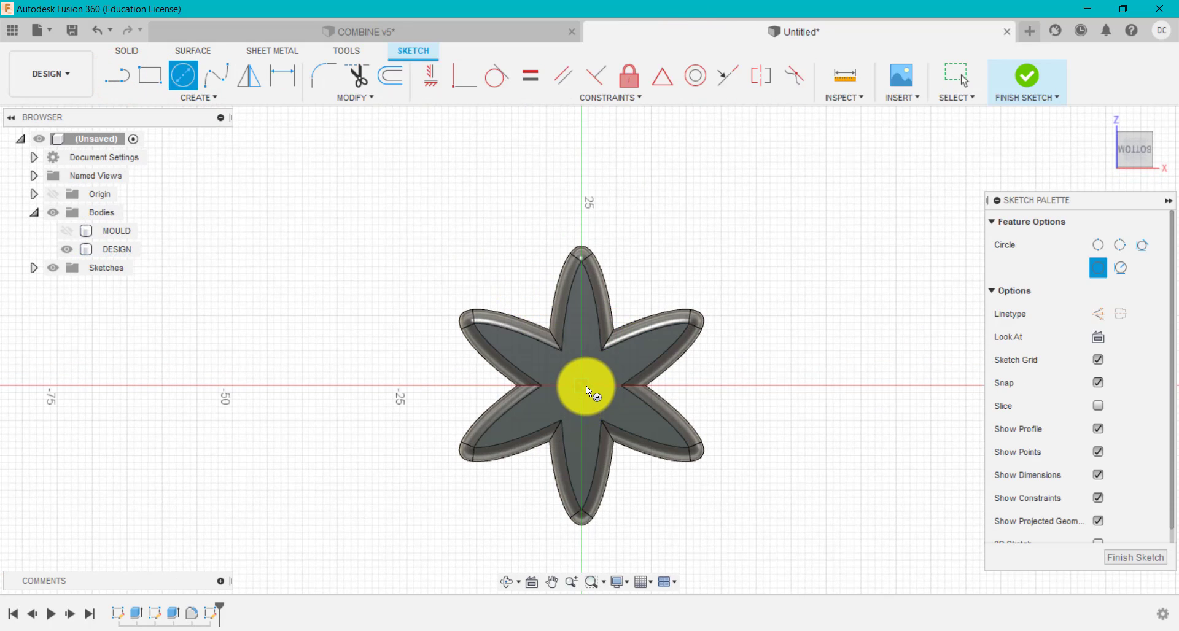
pyautogui.click(585, 385)
pyautogui.write('8')
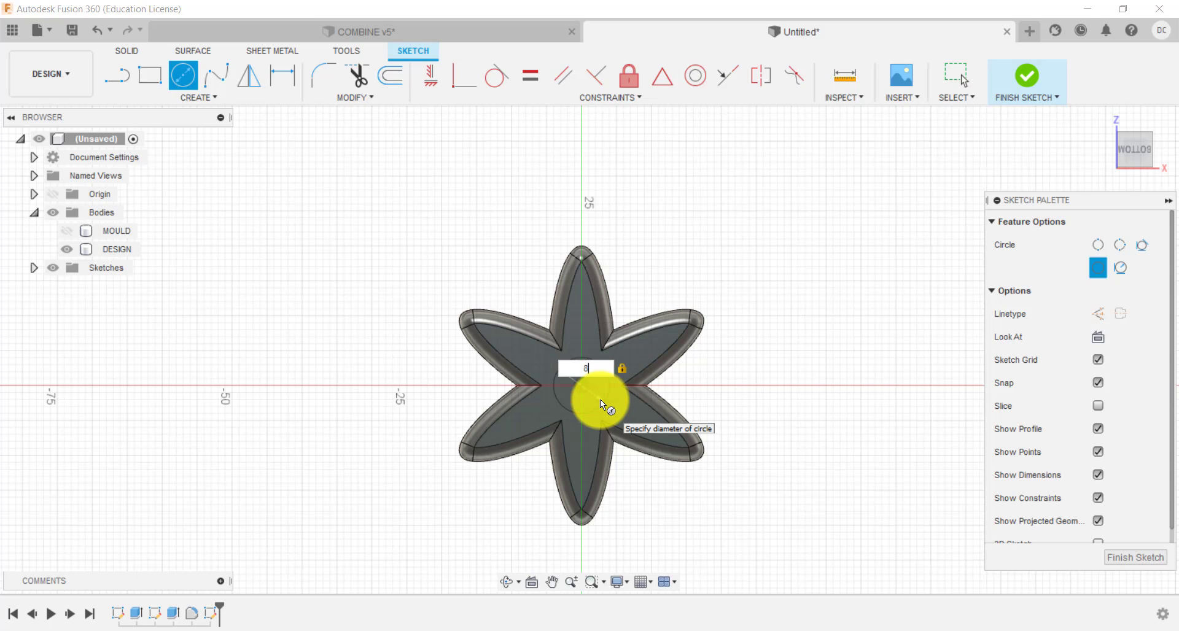
pyautogui.press('Return')
# Extrude the circle profile by -2 mm as a cut into the DESIGN body.
pyautogui.press('e')
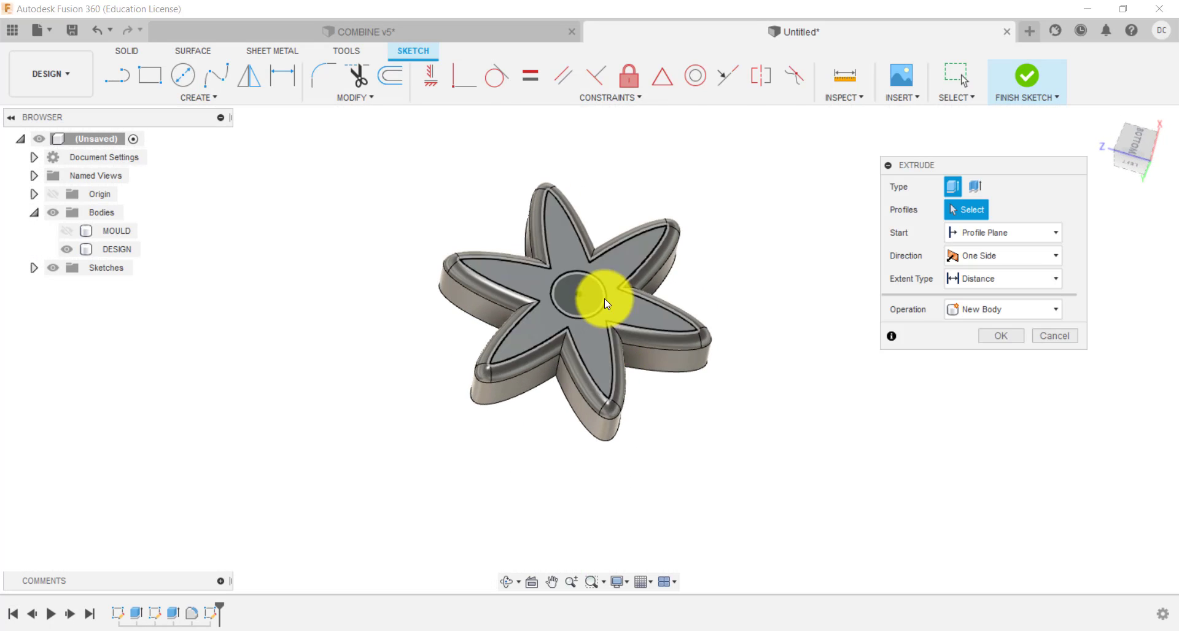
pyautogui.click(606, 296)
pyautogui.write('-2')
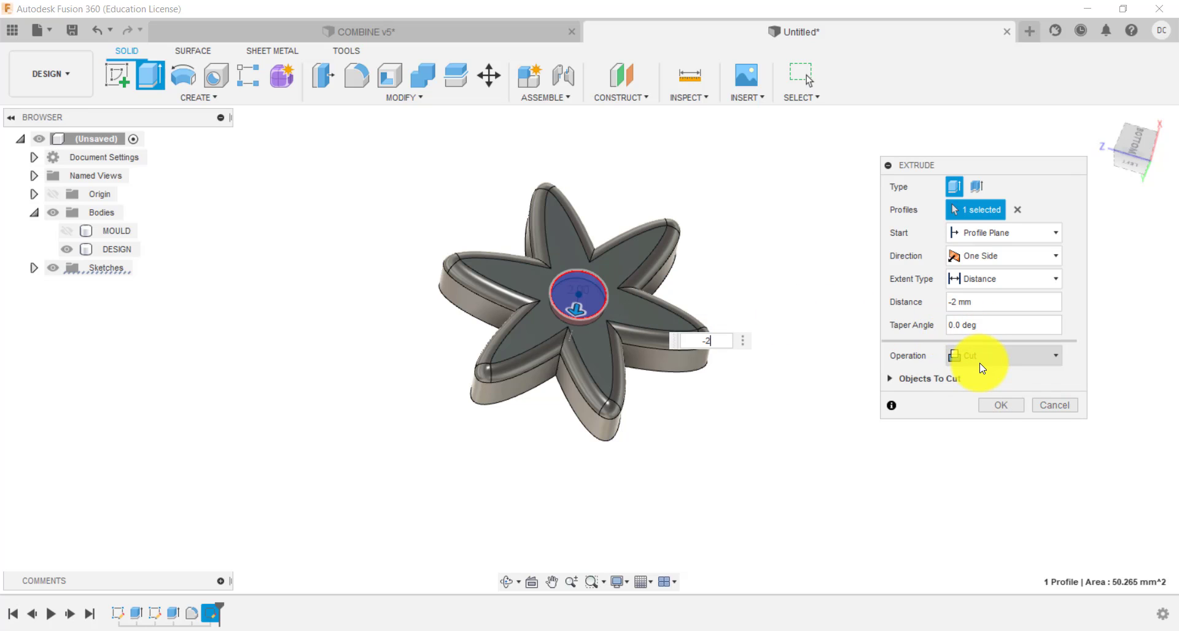
pyautogui.click(987, 405)
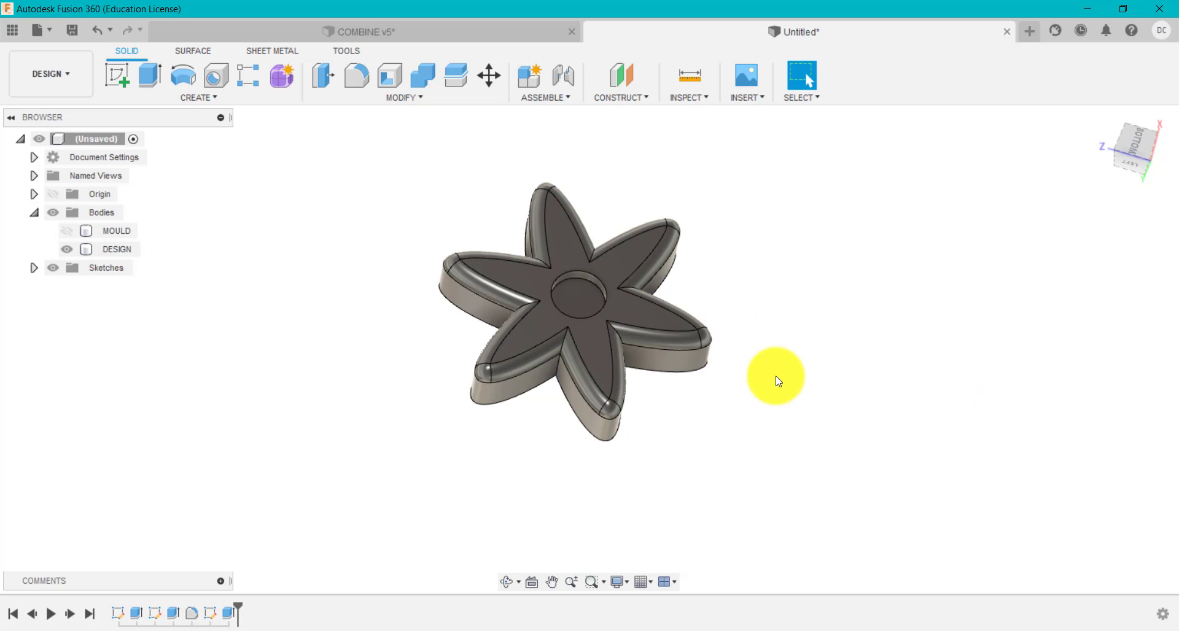
# Switch to COMBINE v5, advance its history past the combine feature, show Body1 and toggle Body2's visibility to examine the flower-shaped cavity.
pyautogui.click(479, 31)
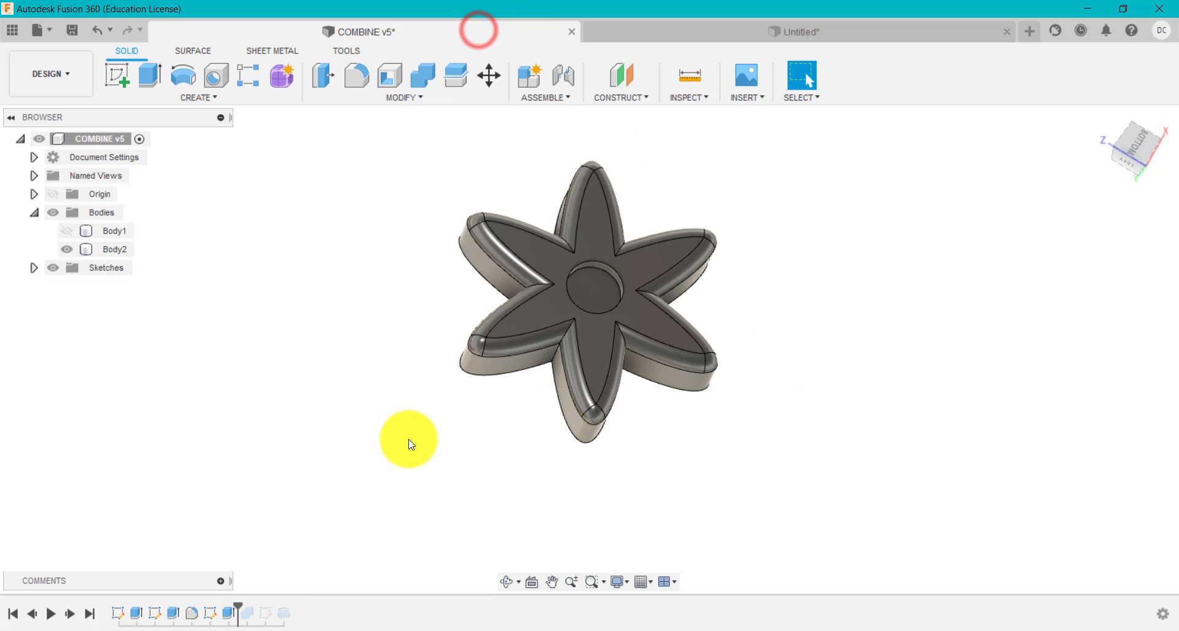
pyautogui.moveTo(237, 607); pyautogui.dragTo(247, 607)
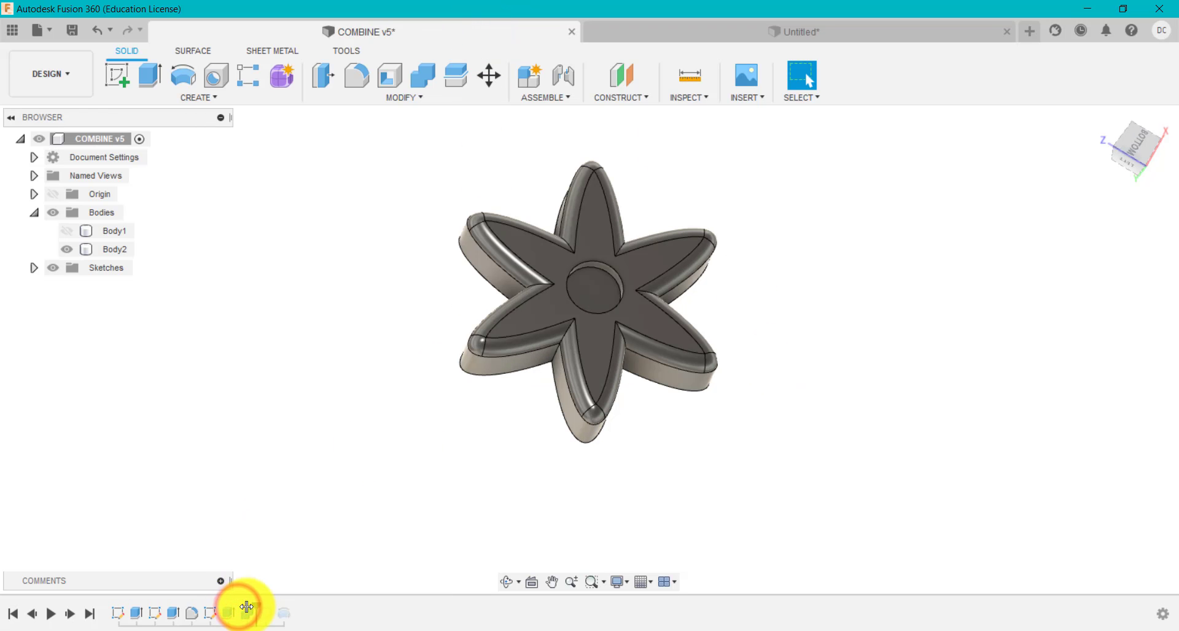
pyautogui.click(66, 232)
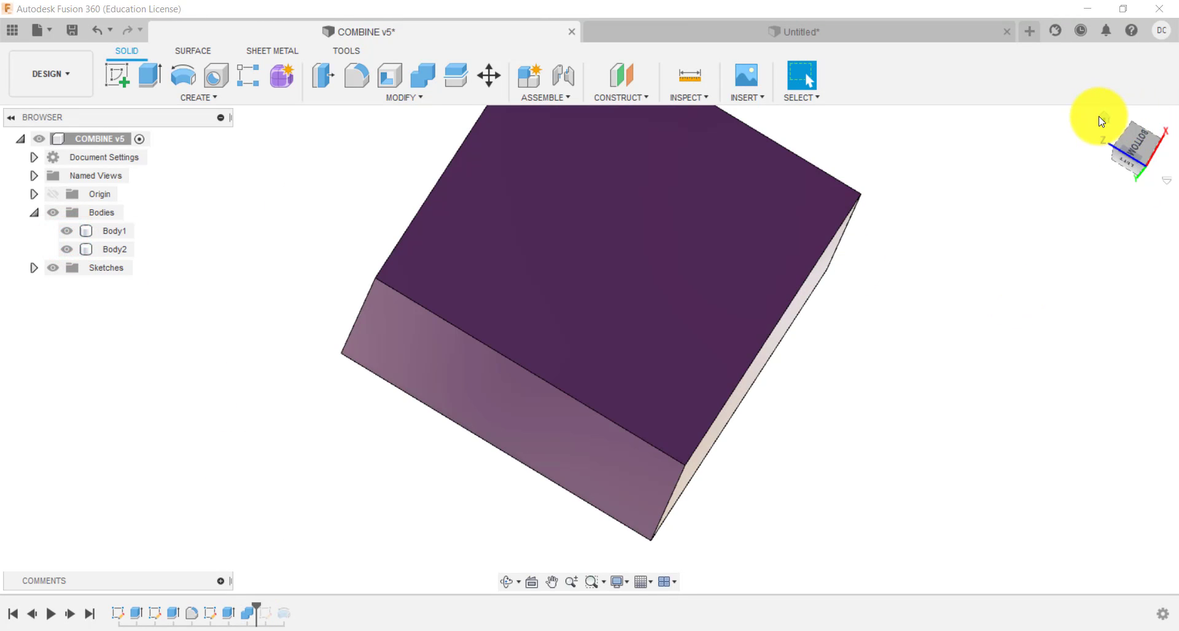
pyautogui.click(1101, 121)
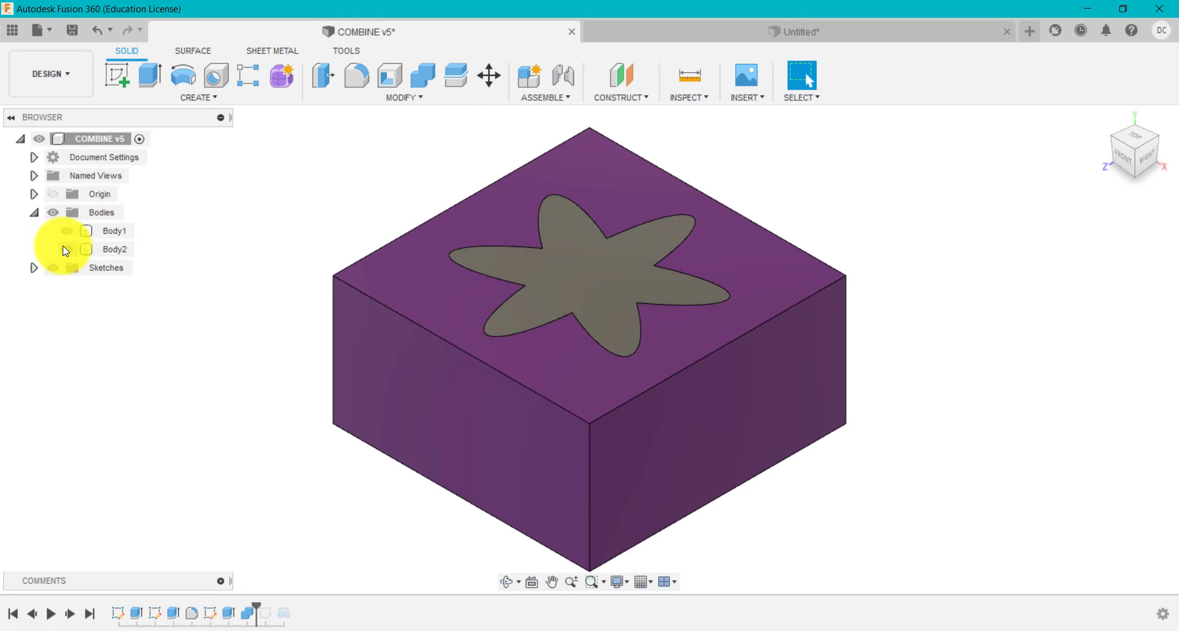
pyautogui.click(66, 248)
pyautogui.click(64, 249)
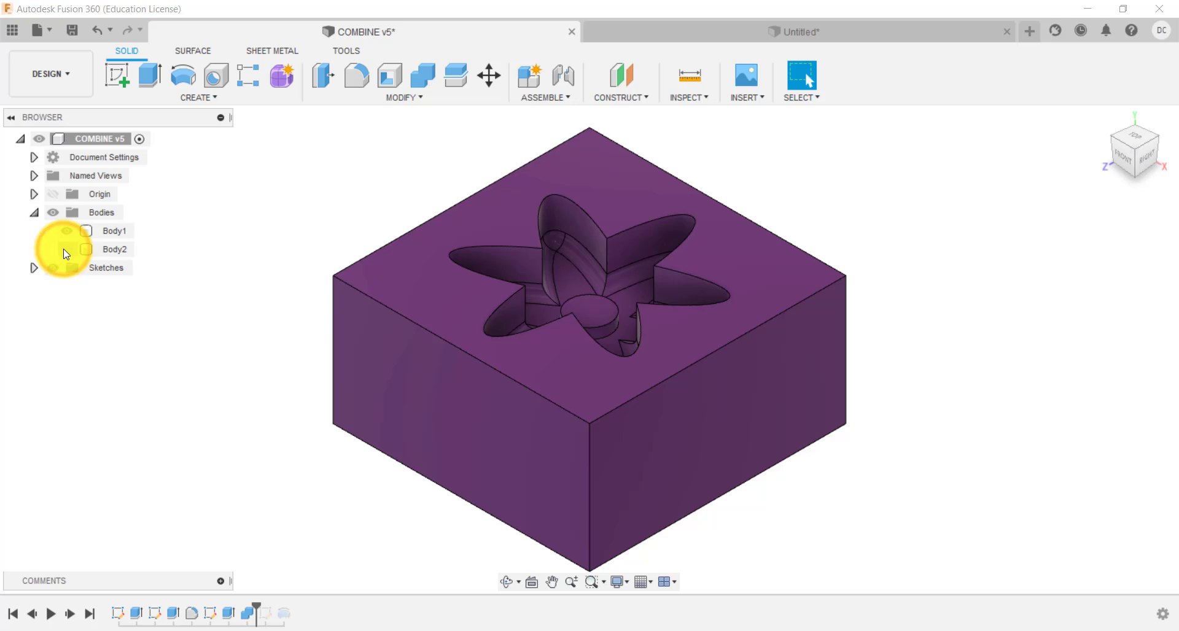
pyautogui.click(65, 248)
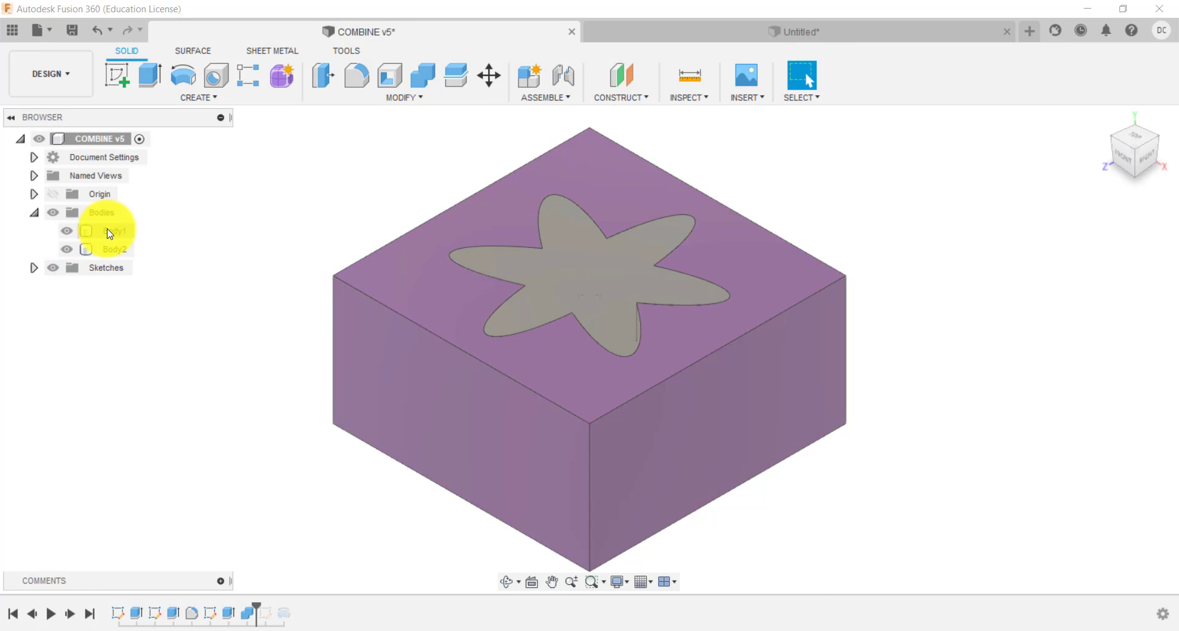
pyautogui.click(110, 230)
pyautogui.click(420, 218)
# Return to the untitled design and show the MOULD body together with the DESIGN body.
pyautogui.click(726, 34)
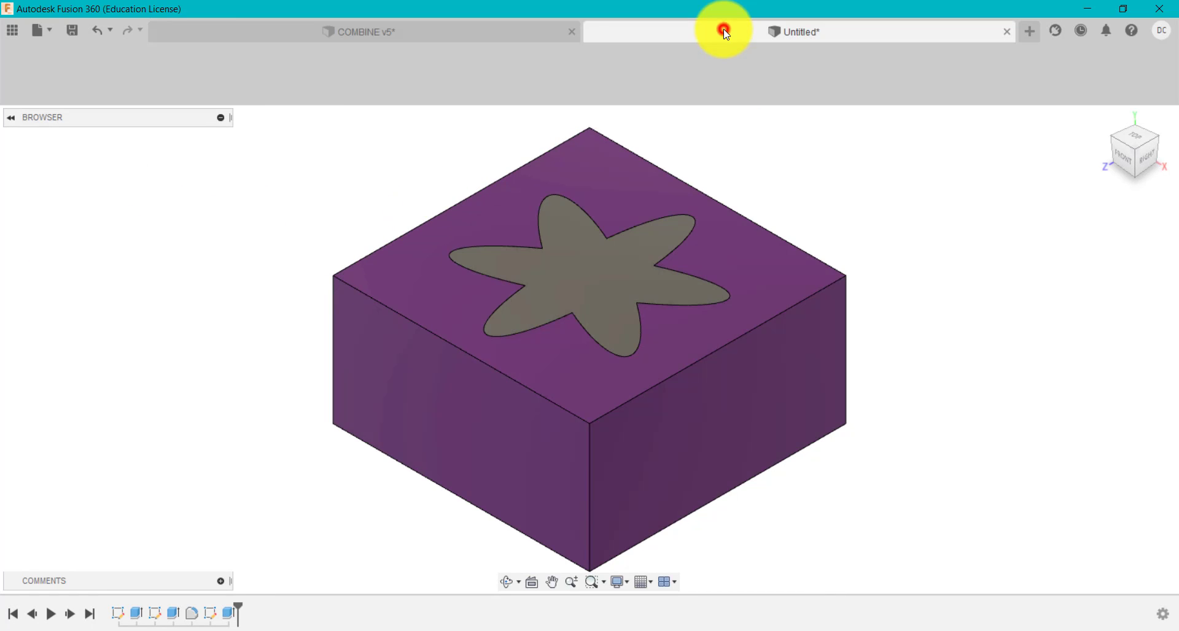
pyautogui.click(68, 232)
pyautogui.click(66, 231)
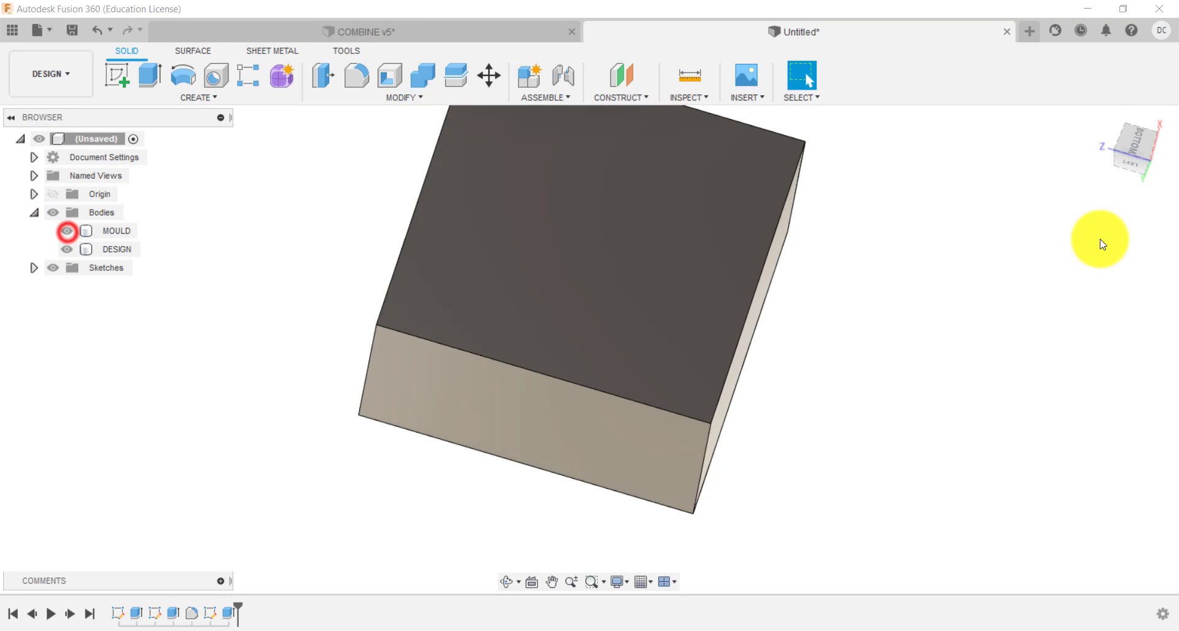
pyautogui.click(1102, 116)
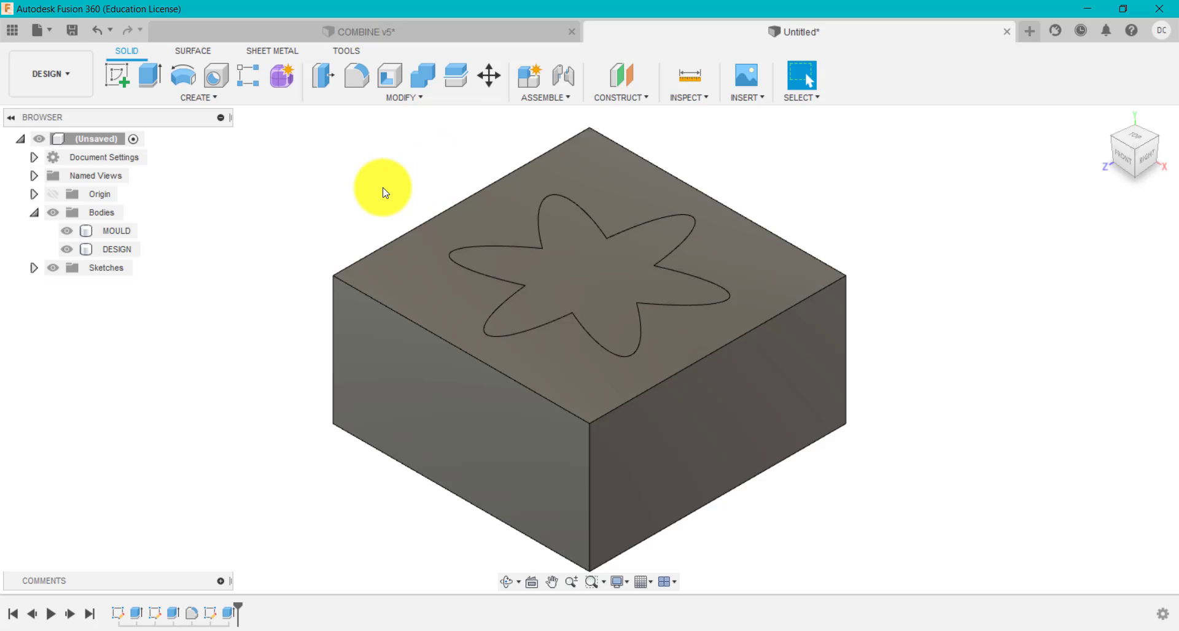
# Combine the MOULD target body with the DESIGN tool body using the Join operation with Keep Tools enabled.
pyautogui.click(421, 77)
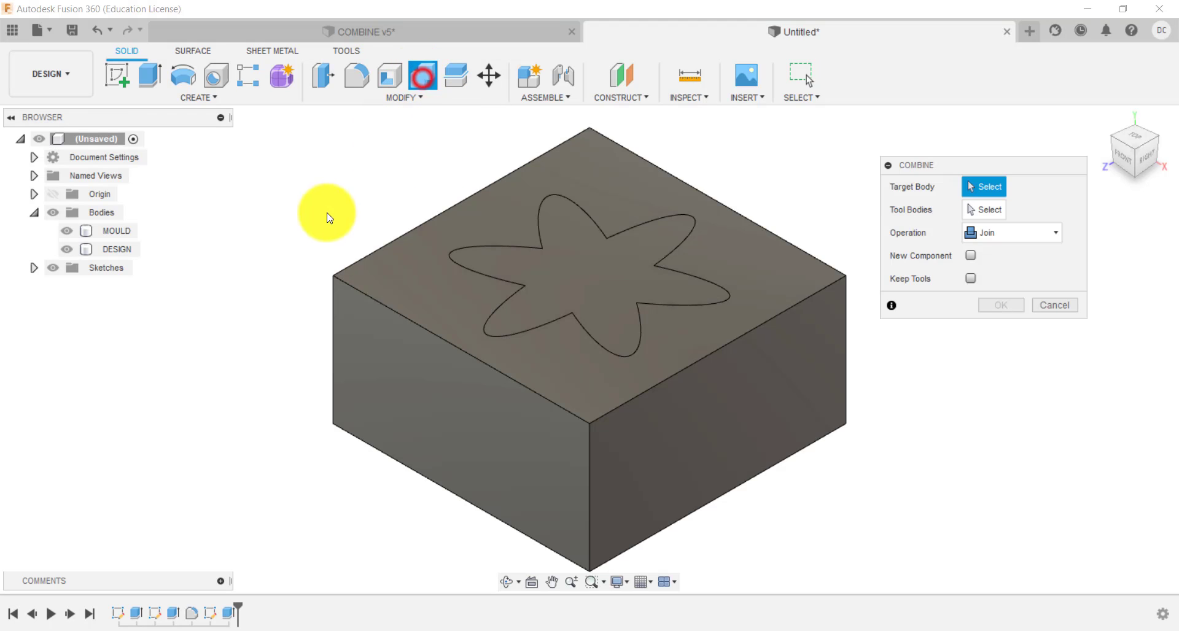
pyautogui.click(820, 304)
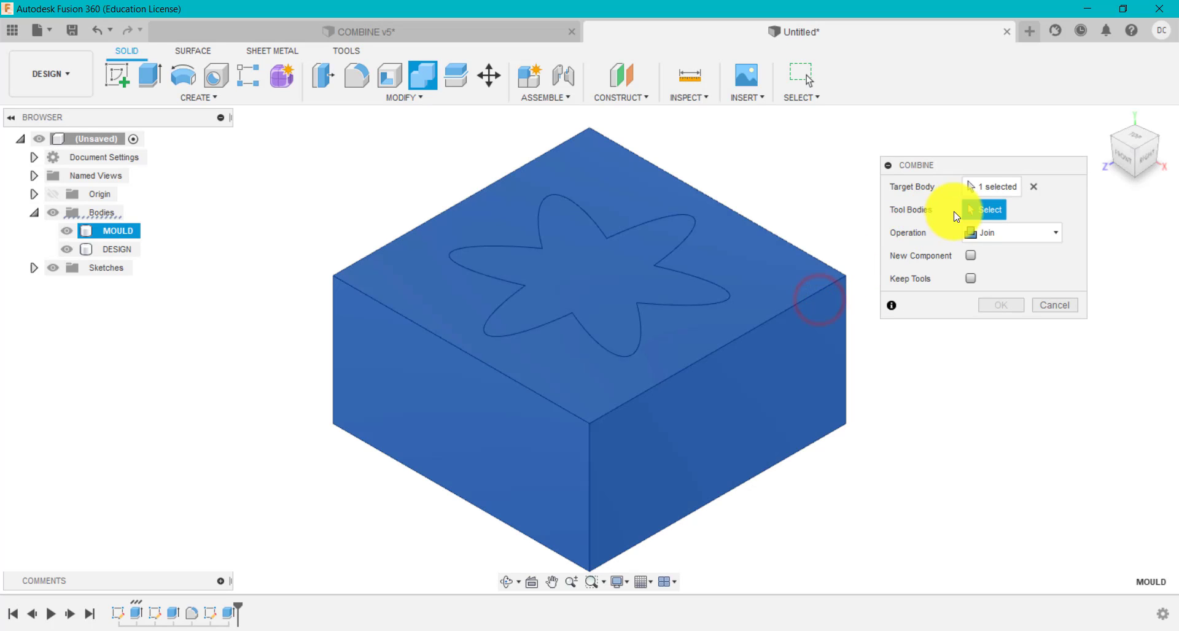
pyautogui.click(983, 209)
pyautogui.click(631, 267)
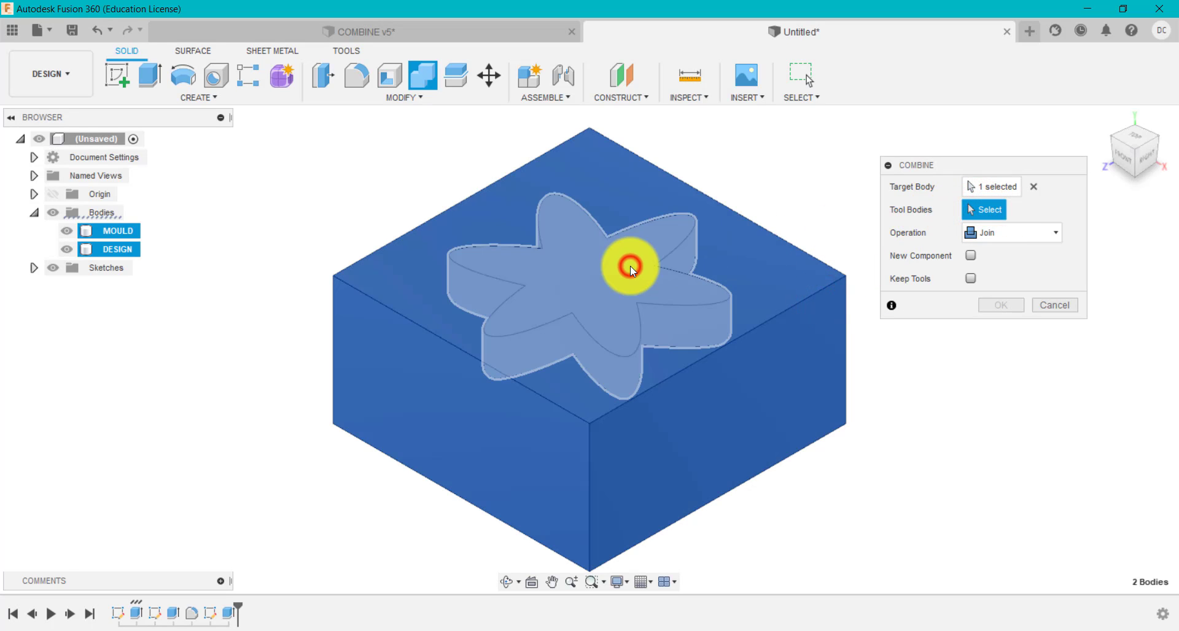
pyautogui.click(970, 280)
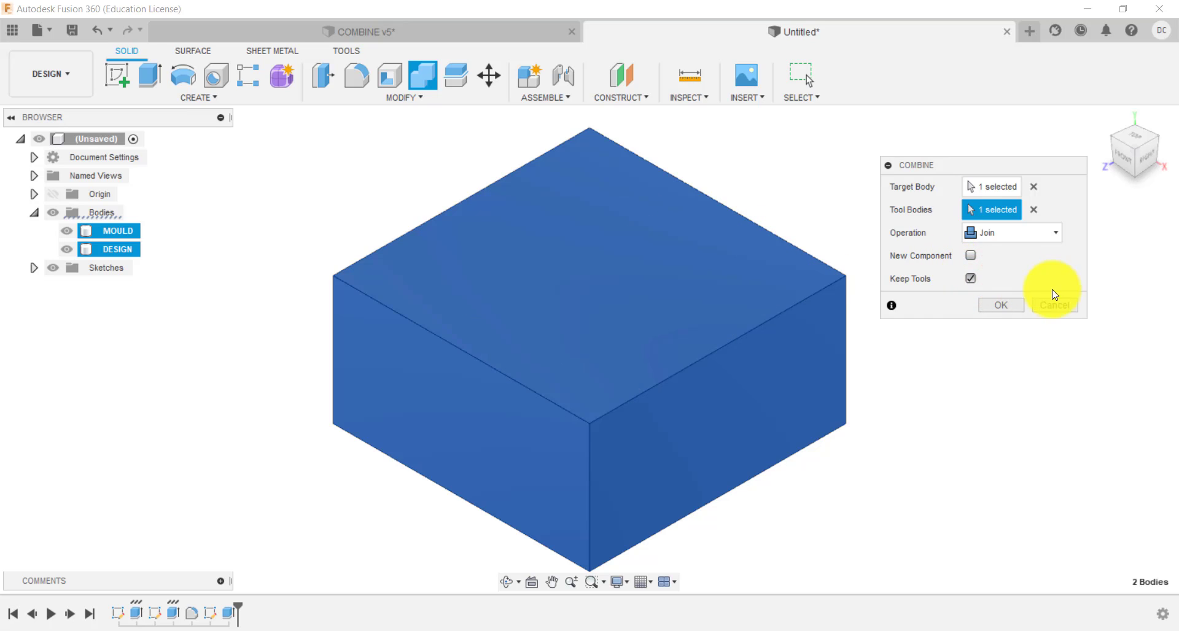
pyautogui.click(1000, 305)
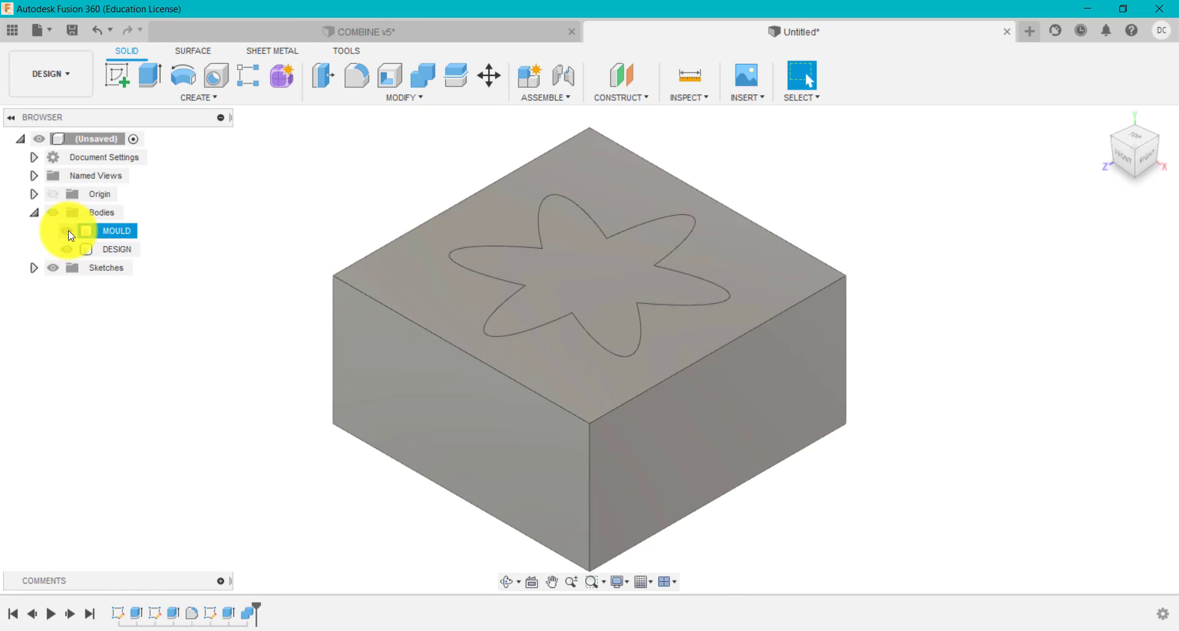
# Hide the DESIGN body and change the combine feature's operation to Cut.
pyautogui.click(66, 248)
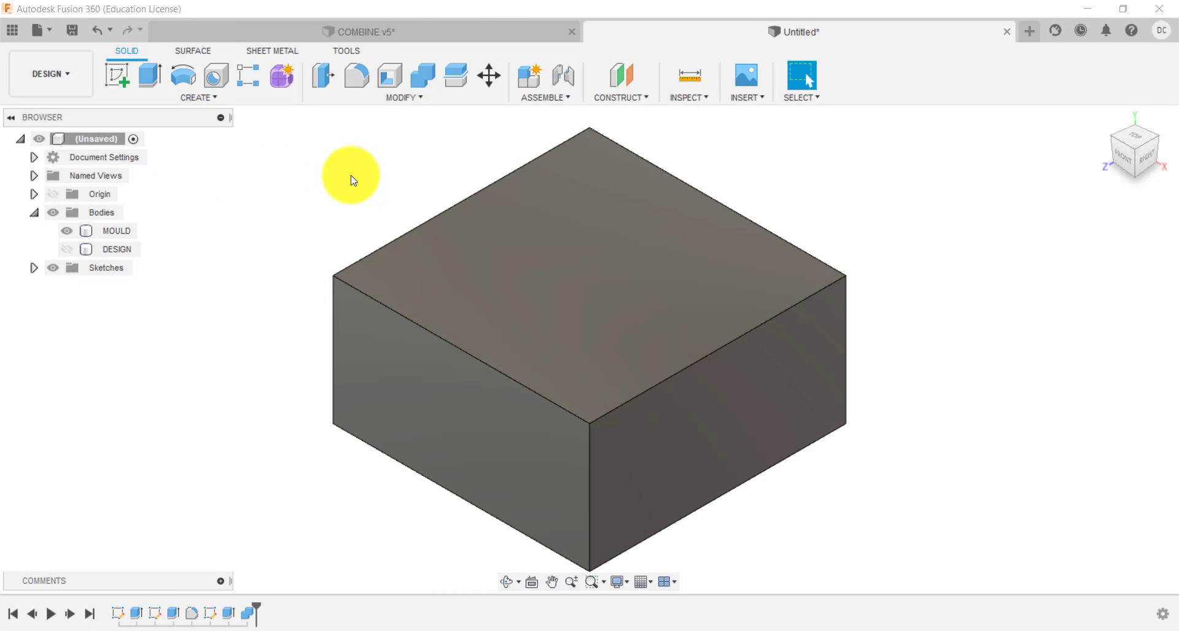
pyautogui.rightClick(252, 620)
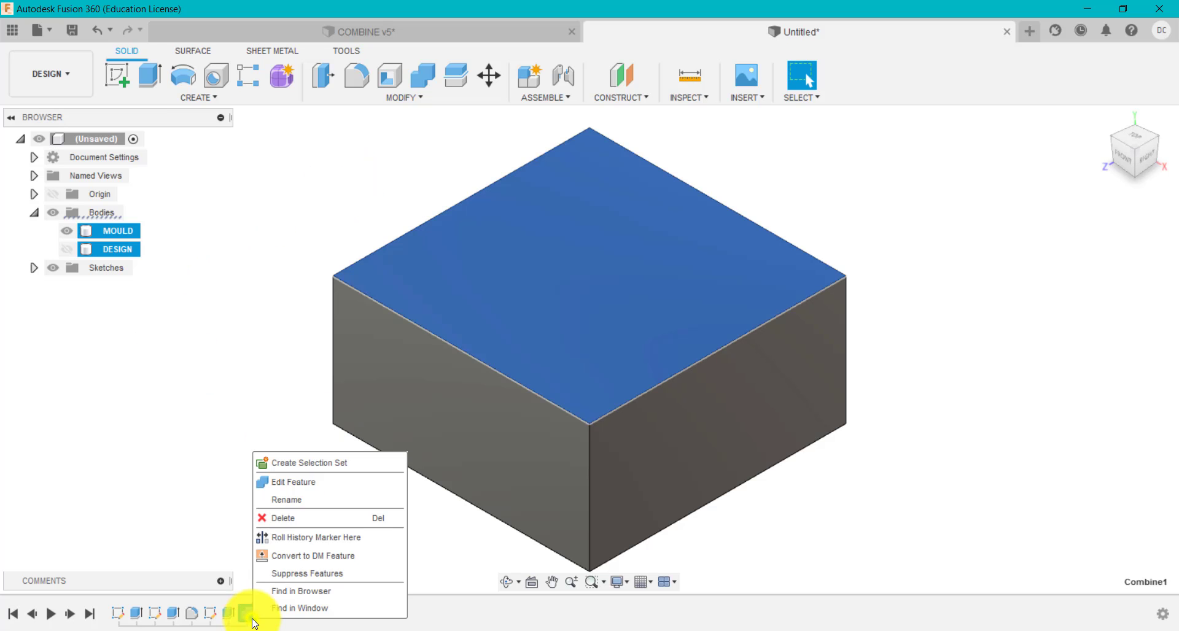
pyautogui.click(301, 483)
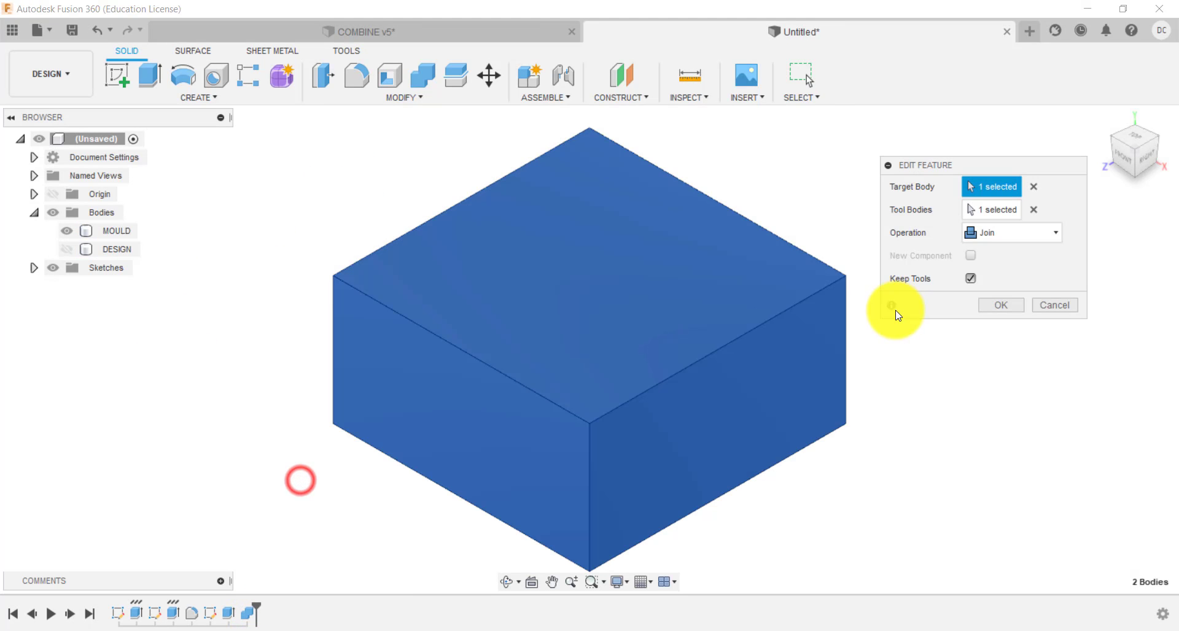
pyautogui.click(1012, 234)
pyautogui.click(1005, 268)
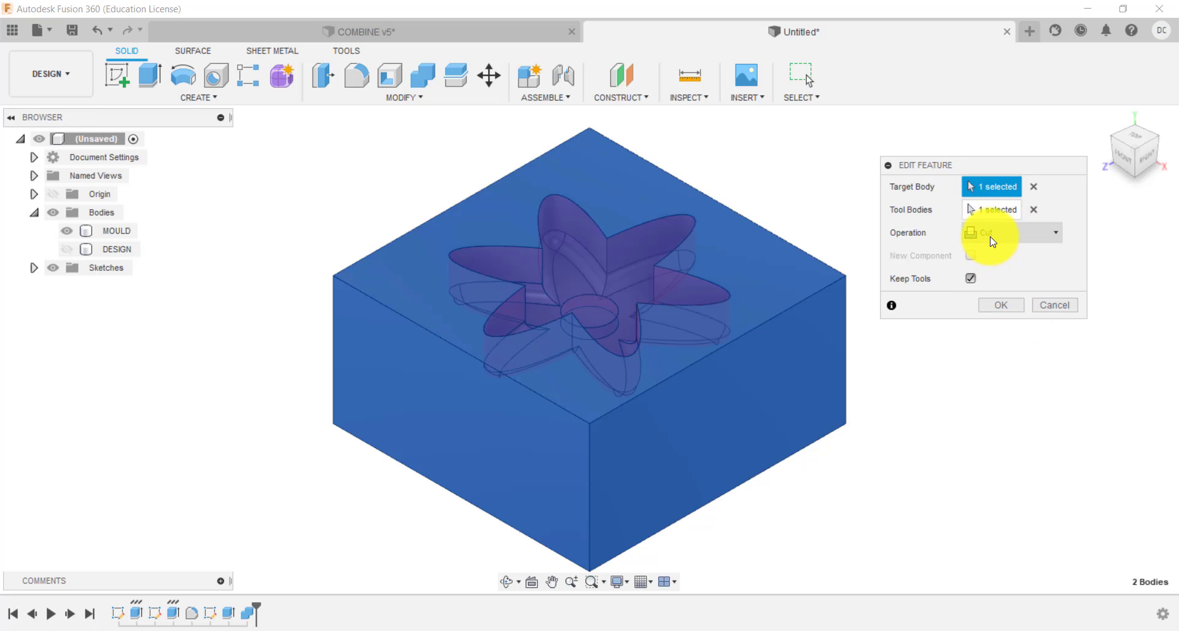
pyautogui.click(1014, 305)
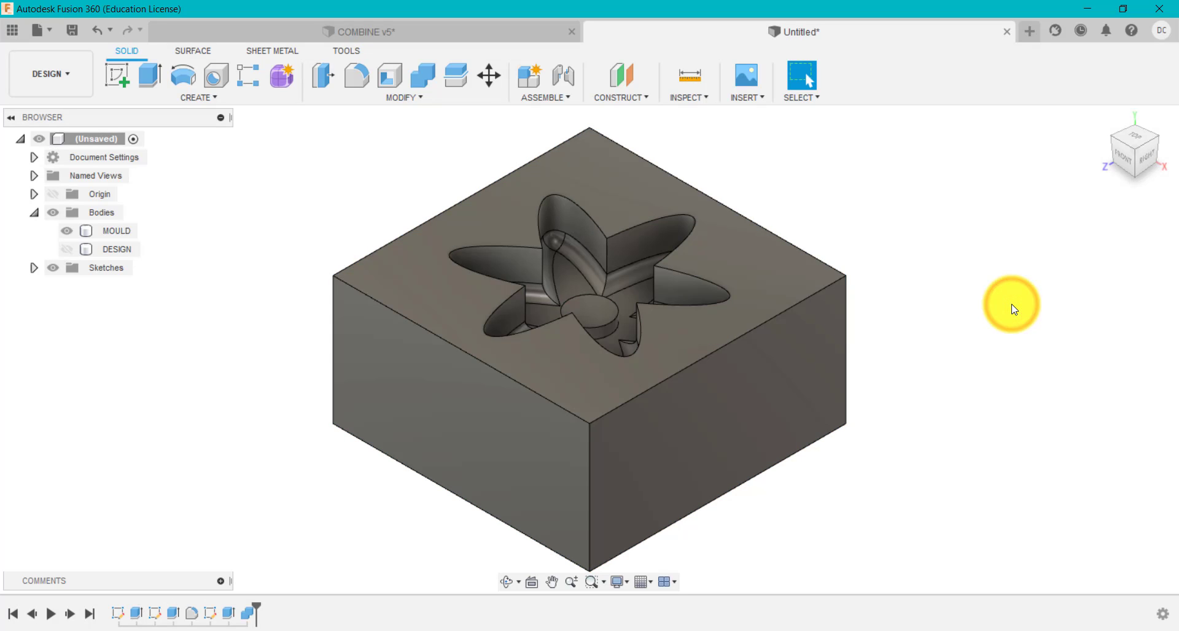
# Show the DESIGN body, then hide it again to inspect the flower-shaped cavity left in the MOULD block.
pyautogui.click(64, 249)
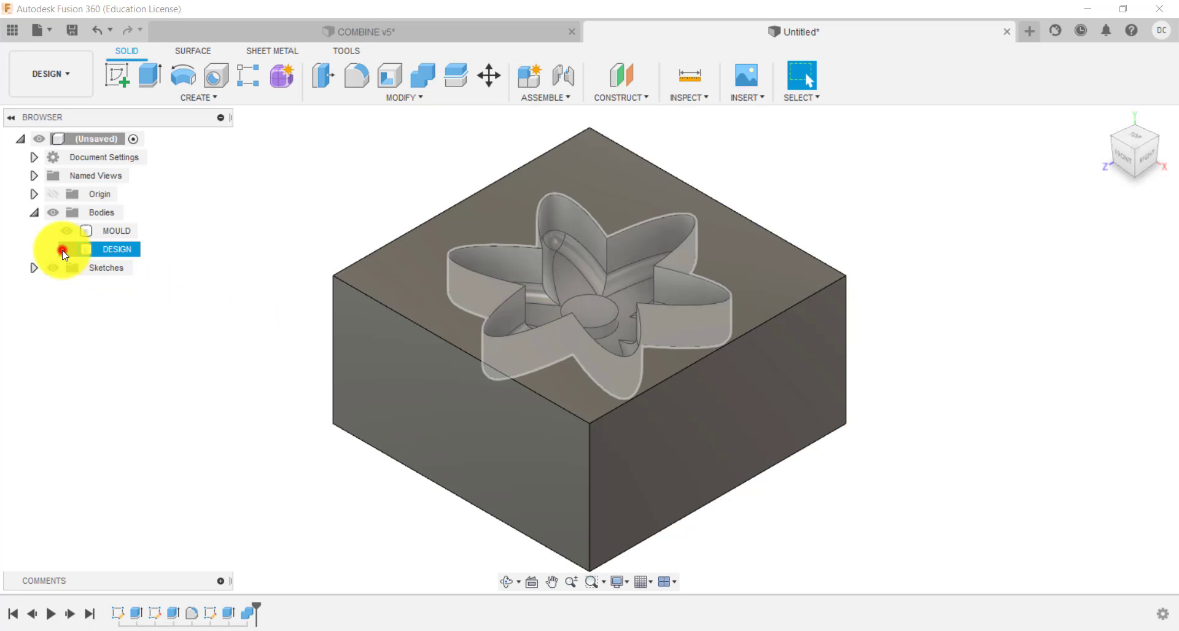
pyautogui.click(62, 249)
pyautogui.click(533, 245)
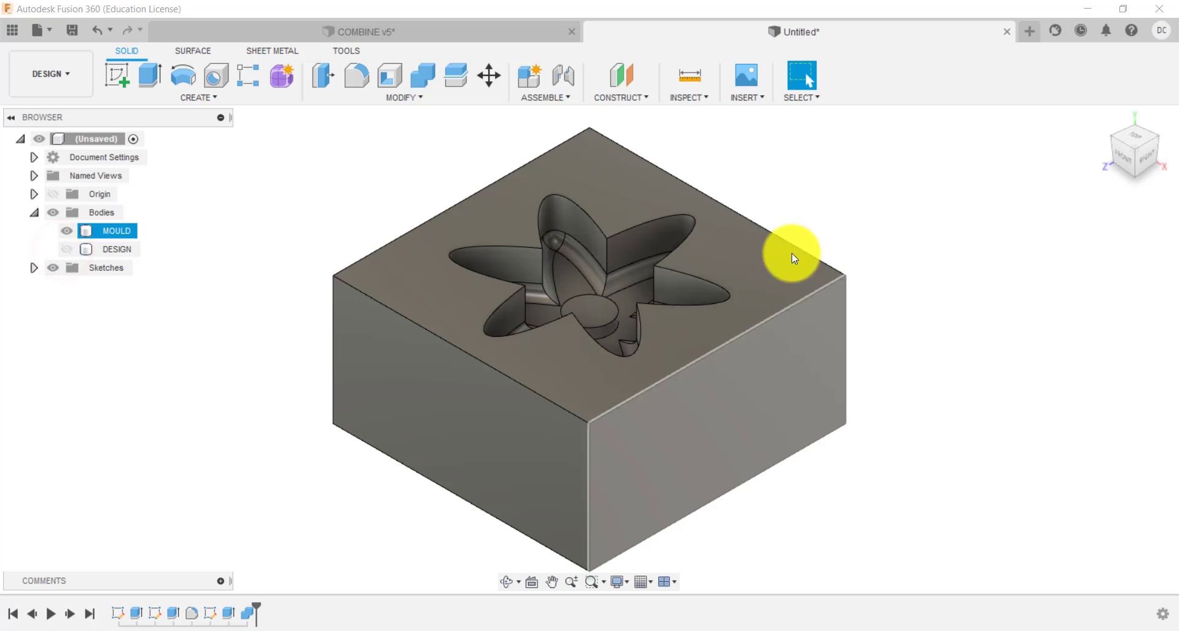
pyautogui.click(983, 258)
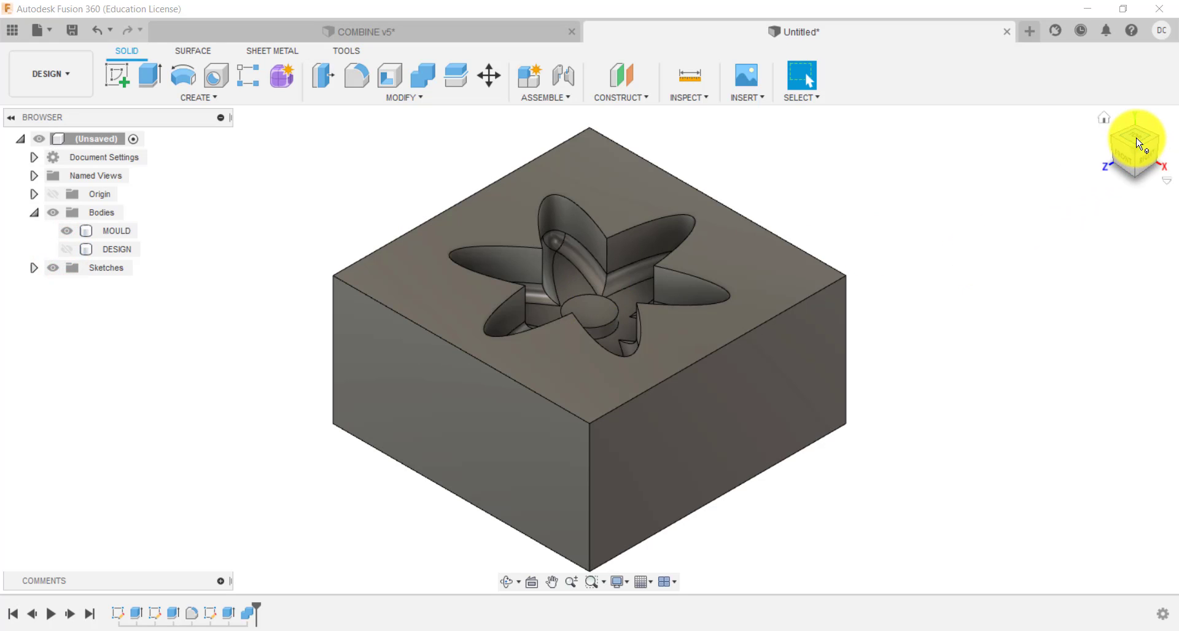
# Start a sketch on the MOULD block's flower-side face in top view and collapse the sketch palette.
pyautogui.click(790, 268)
pyautogui.click(759, 263)
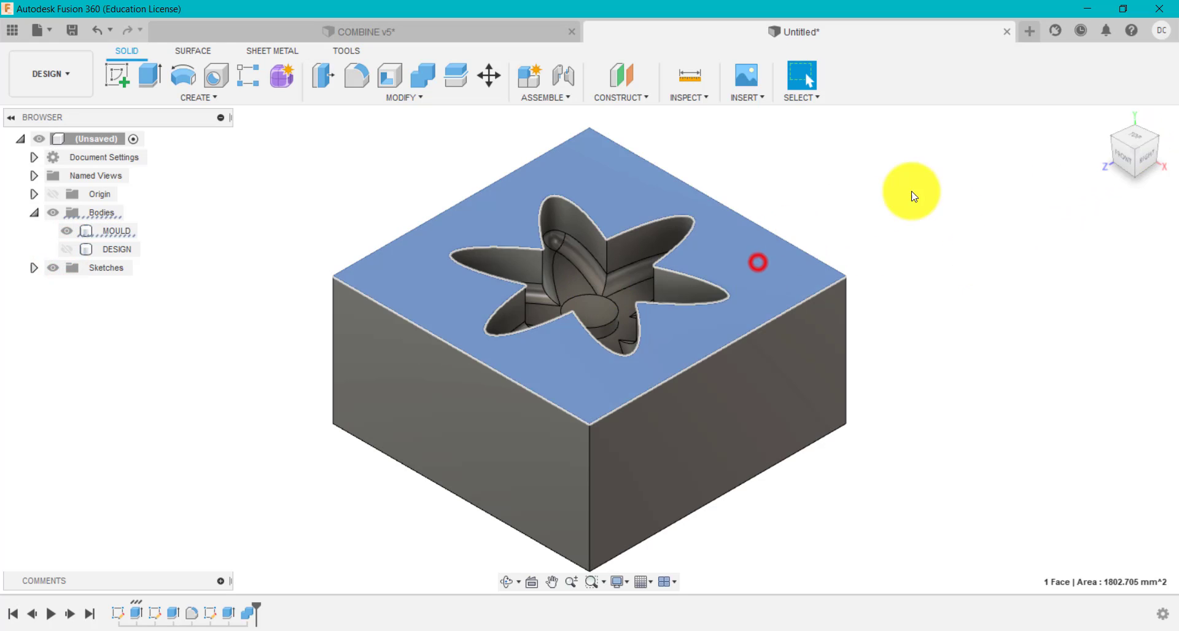
pyautogui.click(1137, 145)
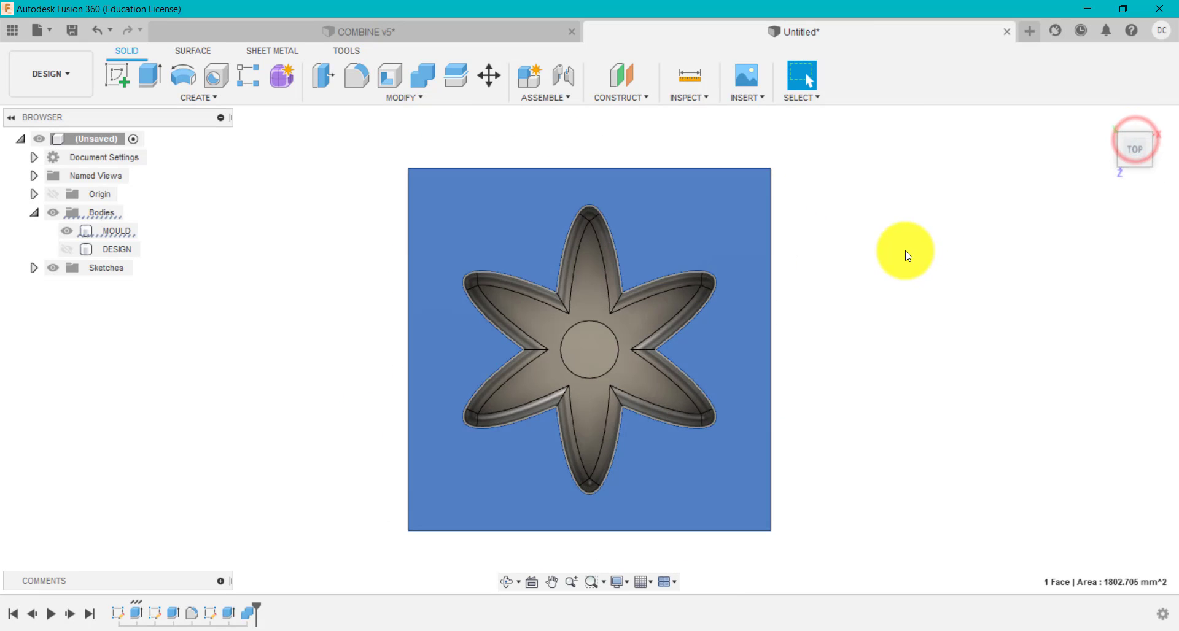
pyautogui.click(906, 251)
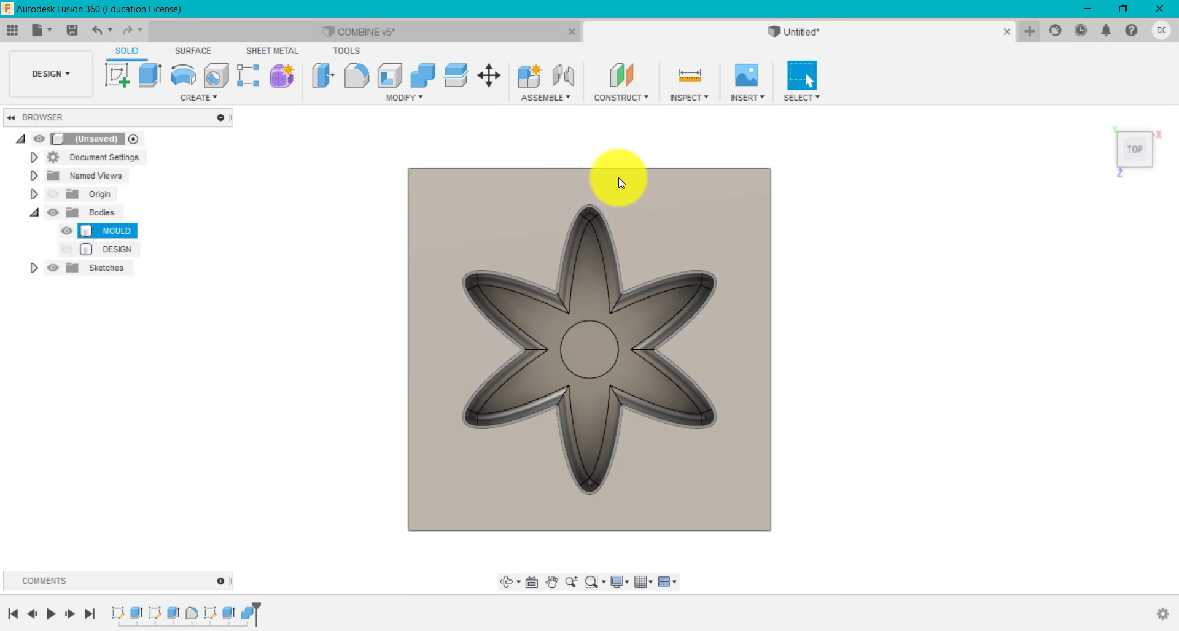
pyautogui.scroll(10, 590, 191)
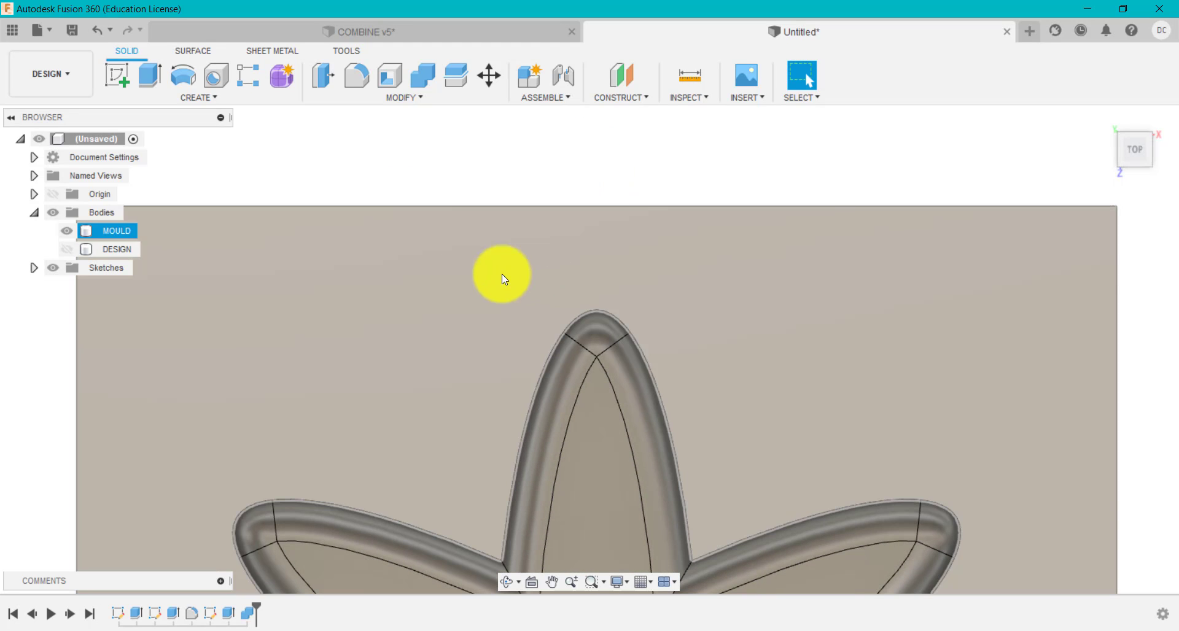
pyautogui.click(432, 284)
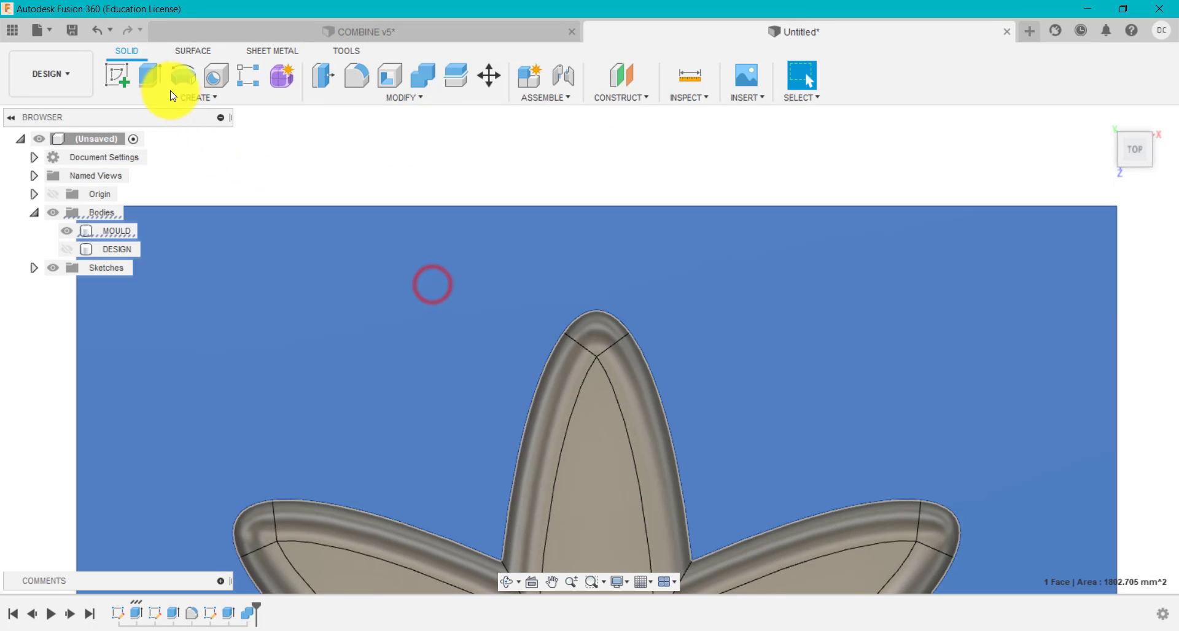
pyautogui.click(120, 80)
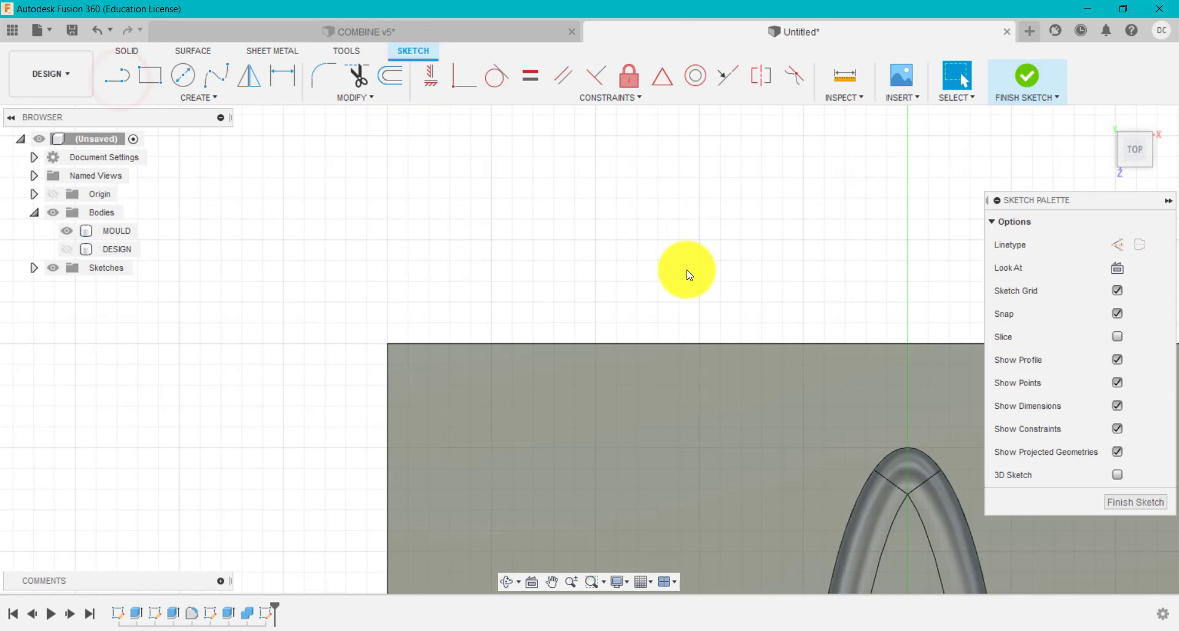
pyautogui.click(1172, 198)
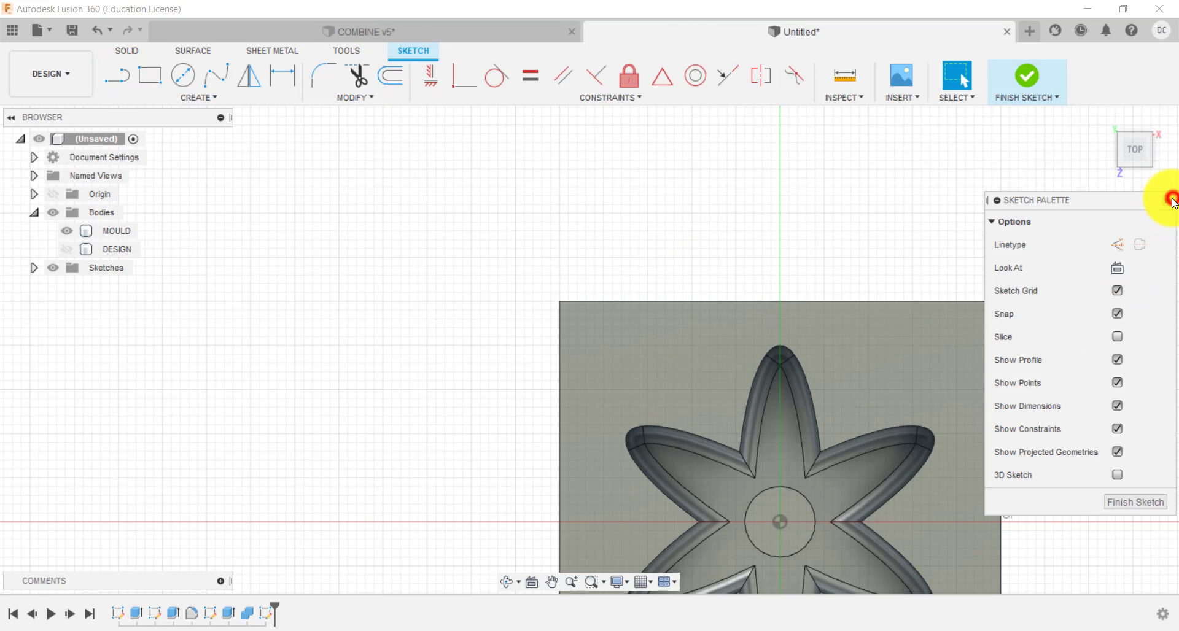
# Sketch a line from the midpoint of the block edge inward along the centre axis, then a diagonal line back to that edge.
pyautogui.scroll(5, 1037, 368)
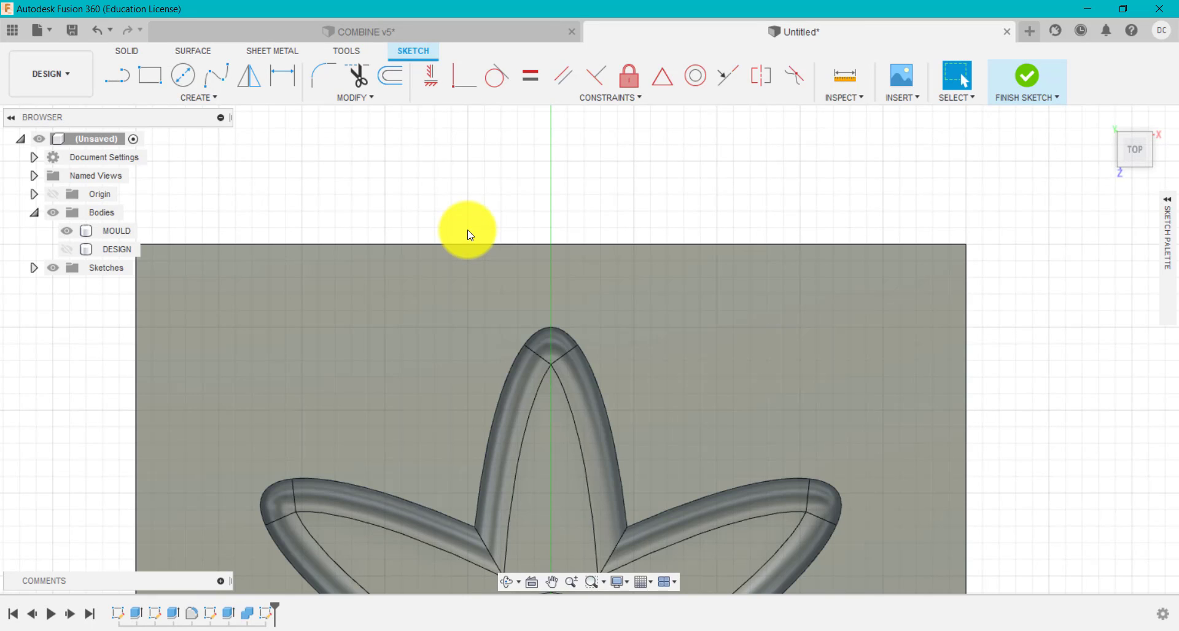
pyautogui.press('l')
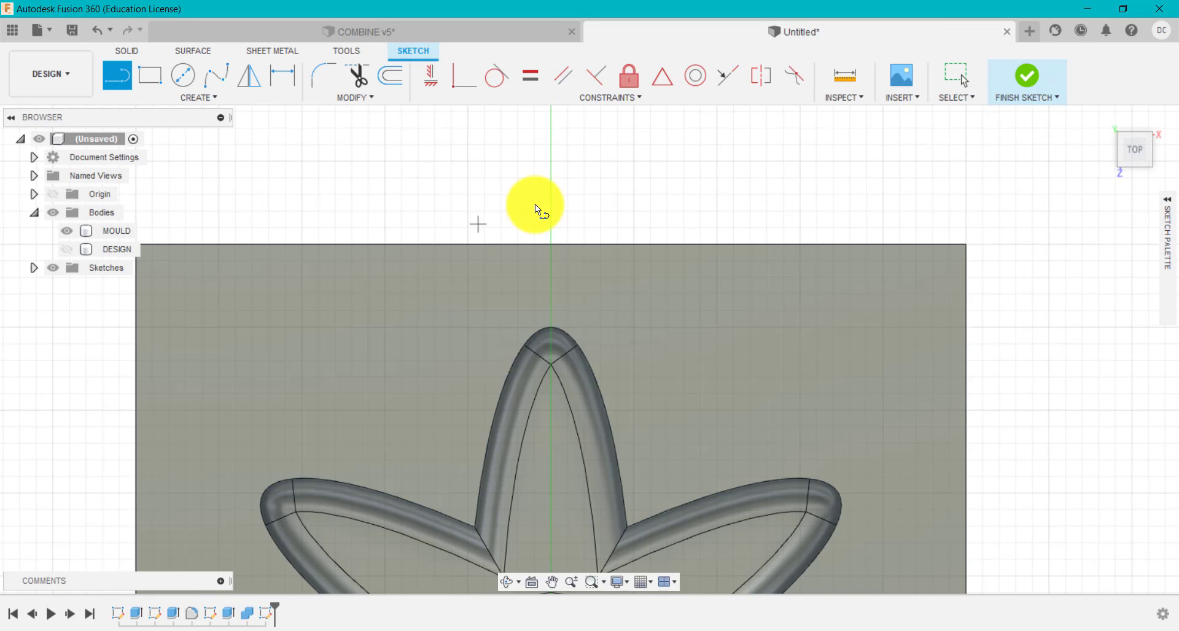
pyautogui.click(547, 245)
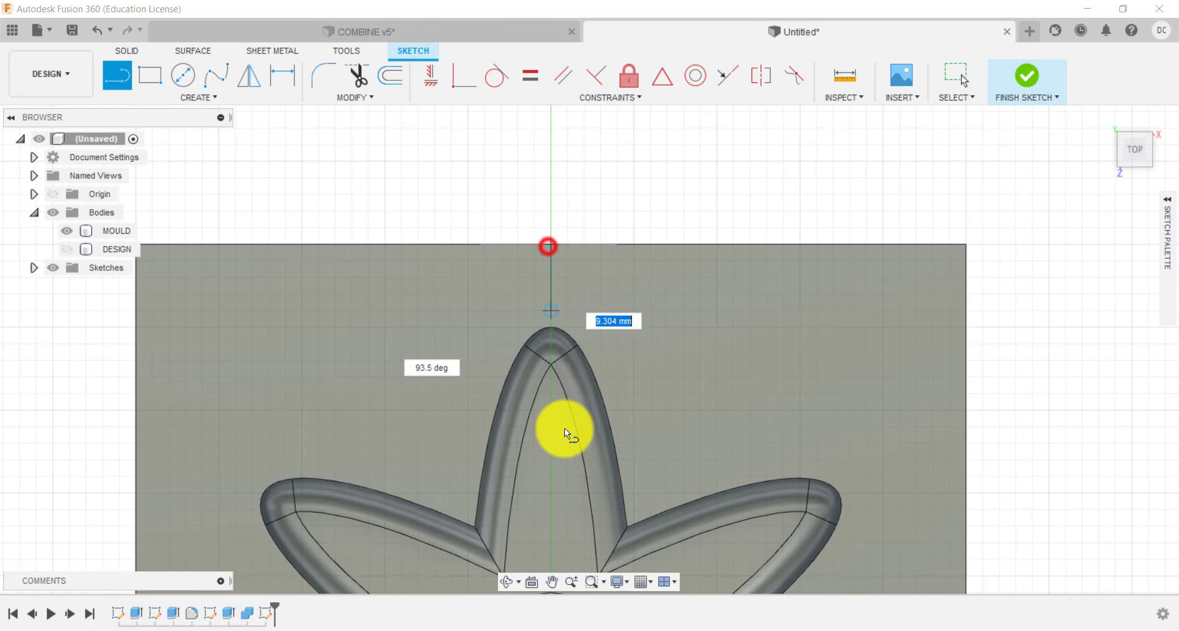
pyautogui.click(547, 493)
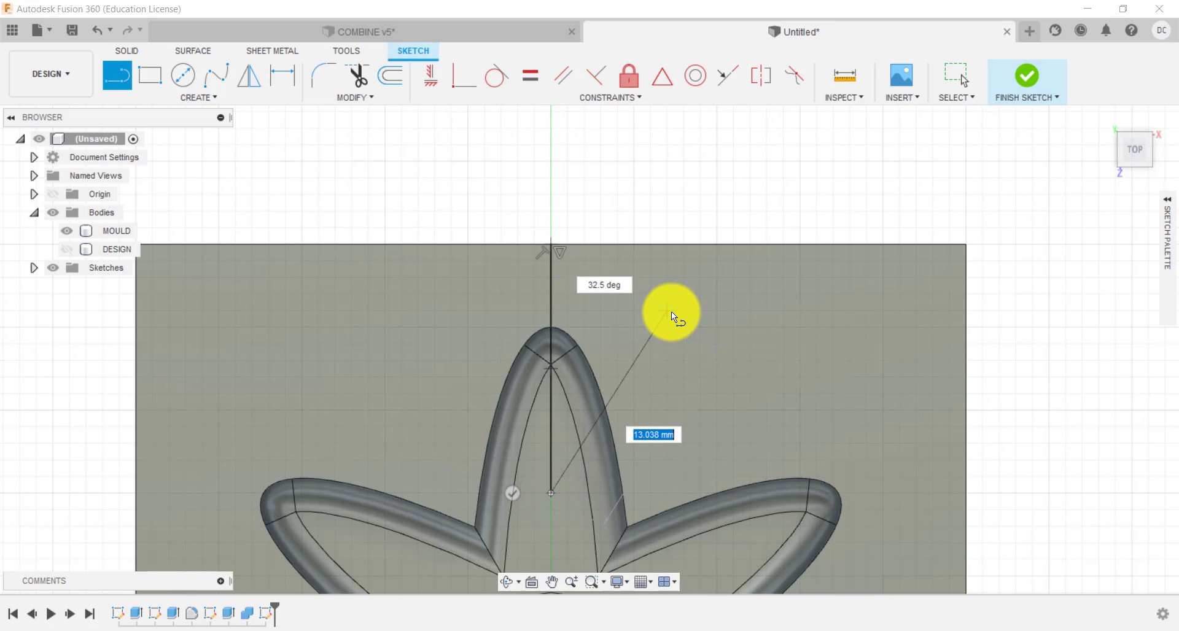
pyautogui.doubleClick(677, 241)
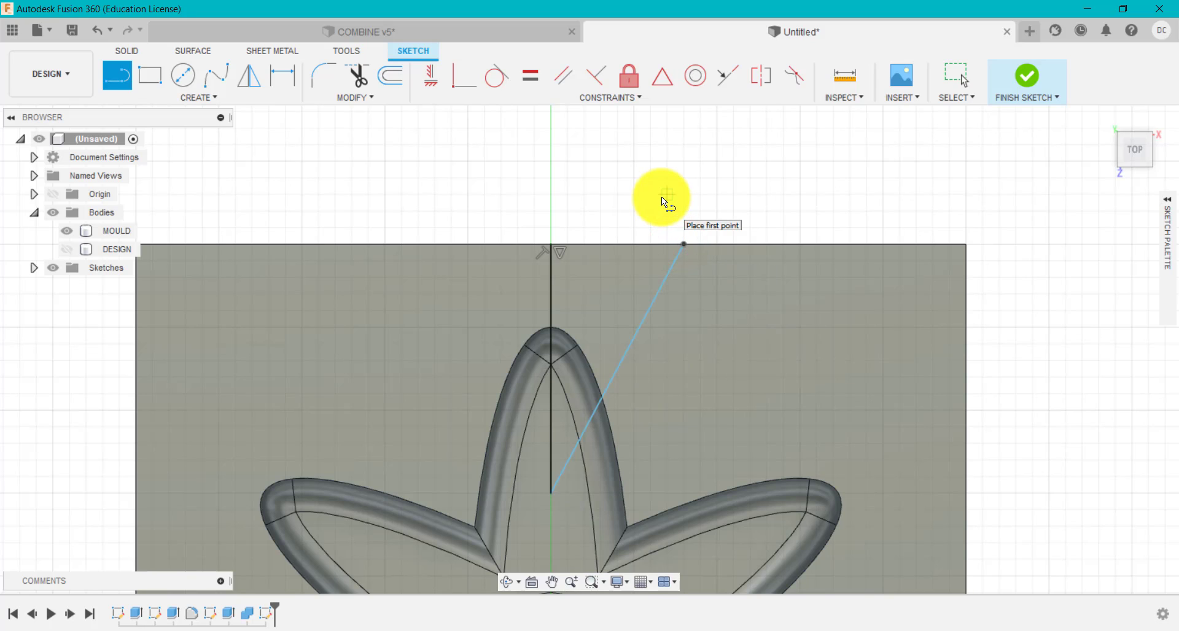
pyautogui.press('Escape')
# Dimension the distance along the block edge between the two lines' outer endpoints as 8 mm.
pyautogui.press('d')
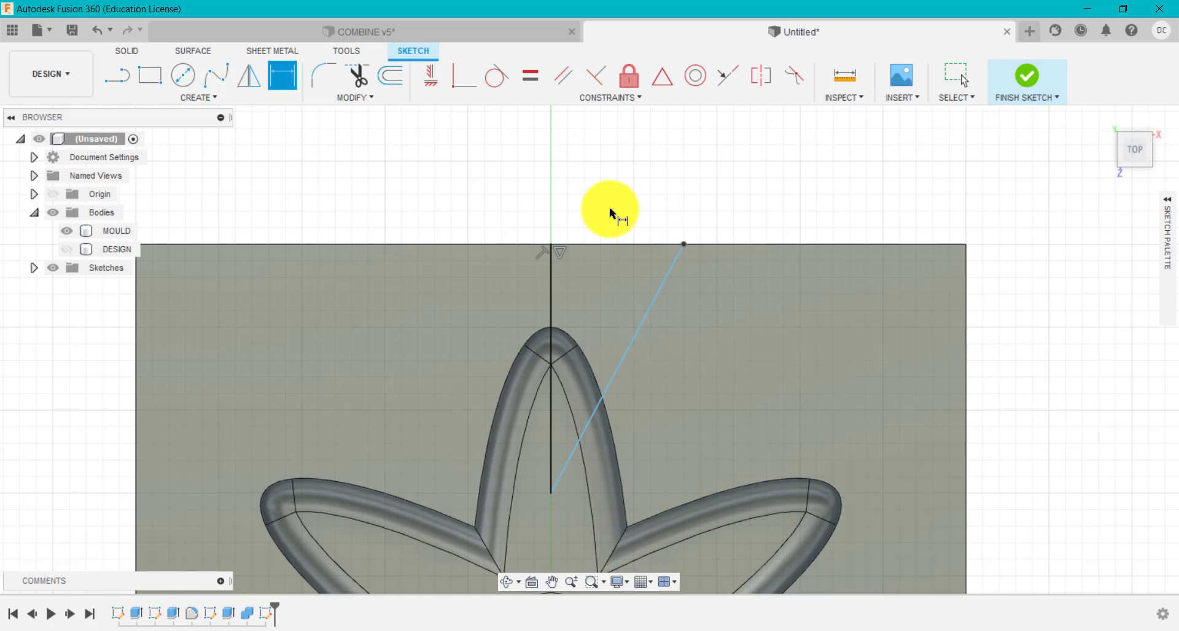
pyautogui.click(552, 245)
pyautogui.click(643, 213)
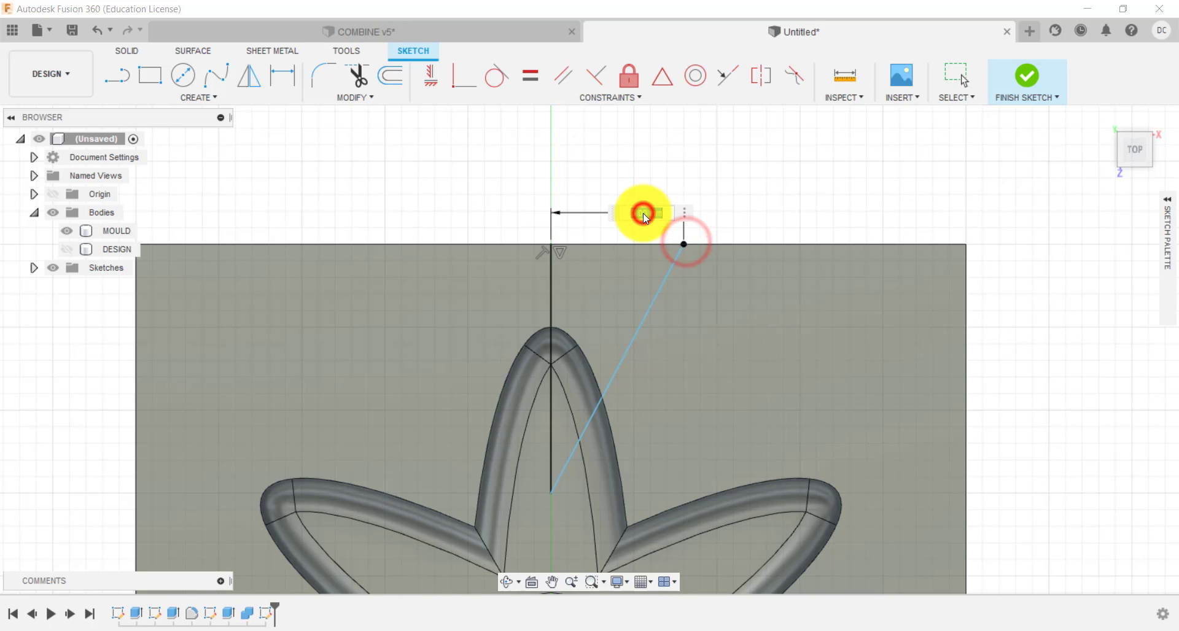
pyautogui.press('Return')
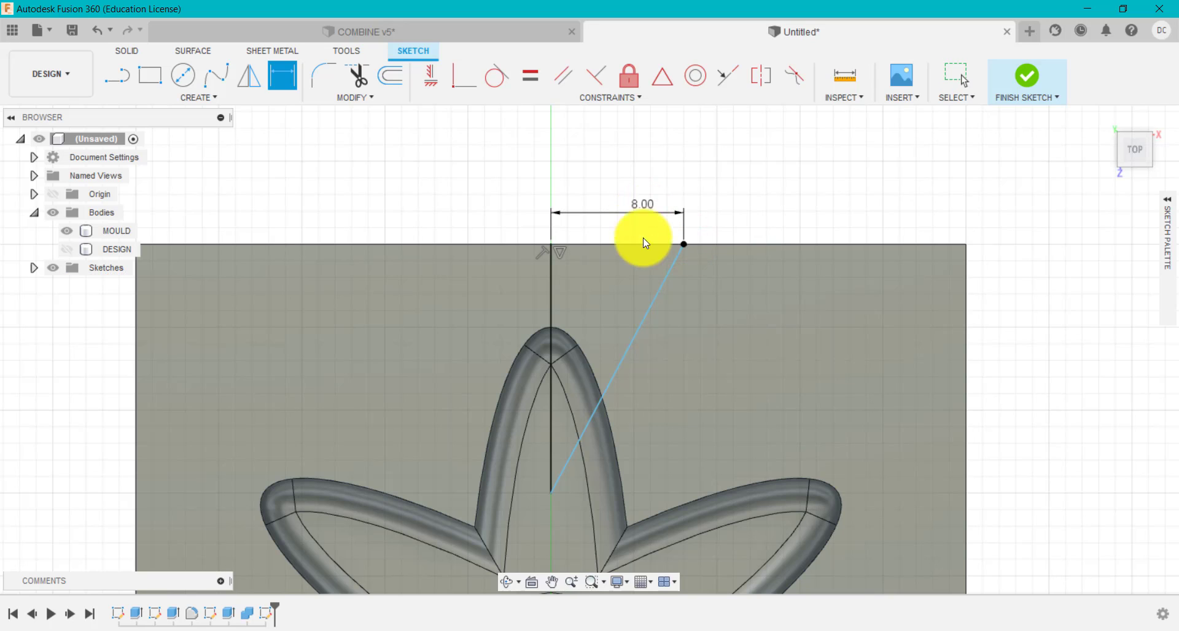
pyautogui.press('Escape')
# Adjust the lines' shared inner endpoint along the centre axis and set the vertical line's length to 12 mm.
pyautogui.moveTo(555, 495)
pyautogui.mouseDown()
pyautogui.moveTo(555, 419)
pyautogui.moveTo(556, 580)
pyautogui.moveTo(550, 400)
pyautogui.moveTo(554, 418)
pyautogui.mouseUp()
pyautogui.click(551, 393)
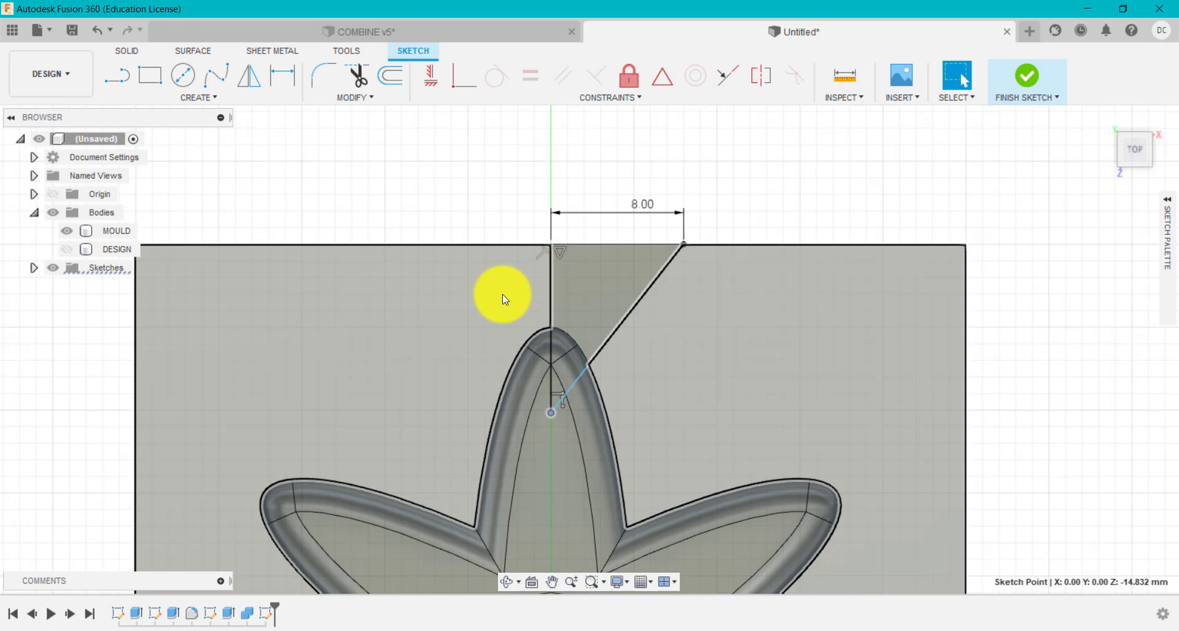
pyautogui.press('d')
pyautogui.click(551, 294)
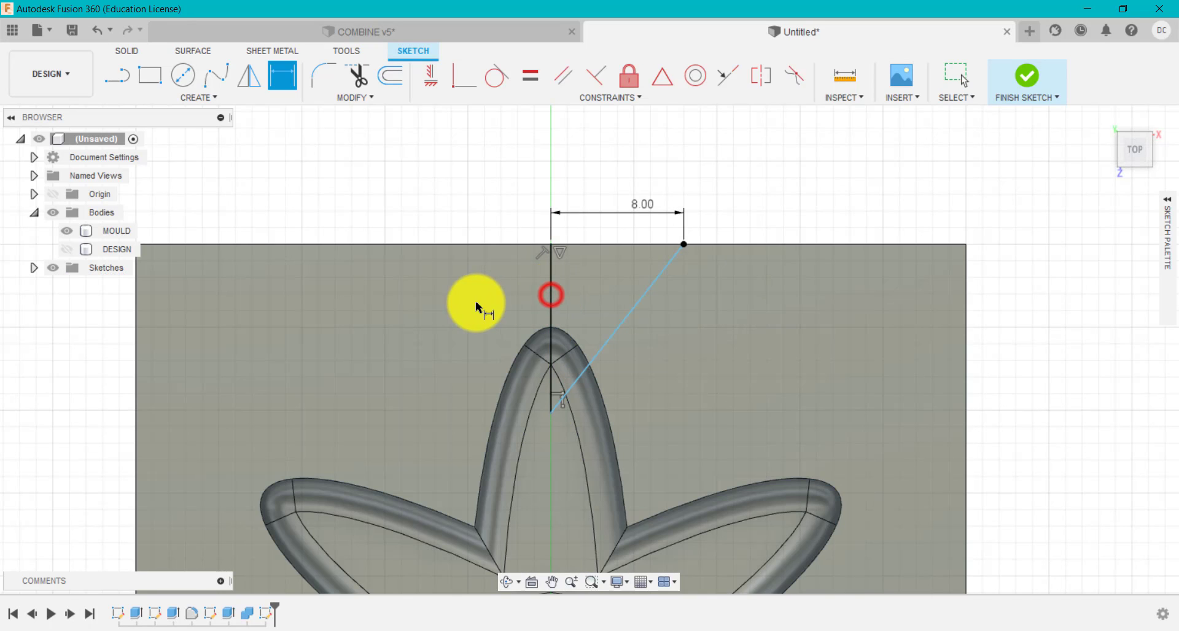
pyautogui.click(455, 319)
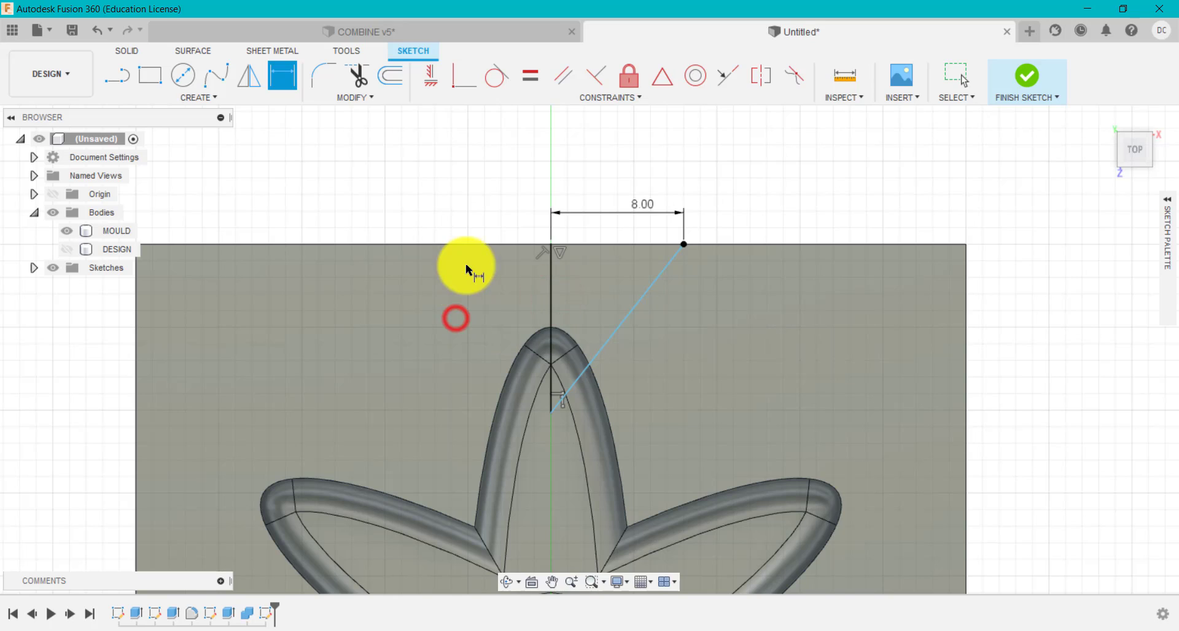
pyautogui.click(550, 289)
pyautogui.click(465, 283)
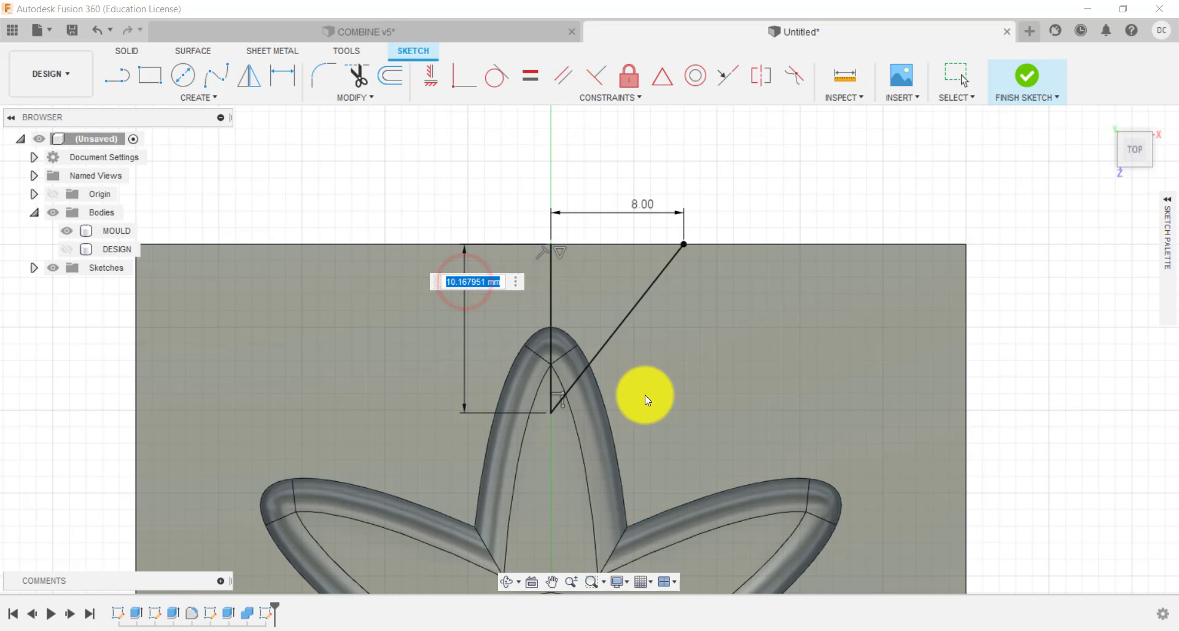
pyautogui.write('12')
pyautogui.press('Return')
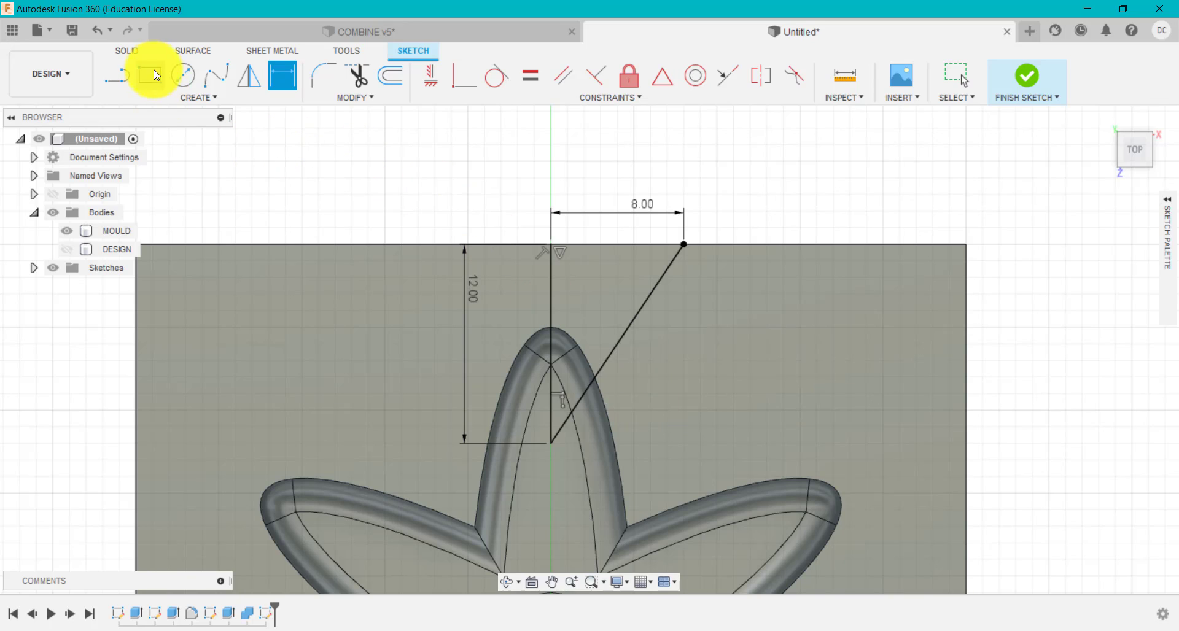
# Revolve the profile between the block edge and the petal 360 degrees about the vertical line as a Cut.
pyautogui.click(127, 51)
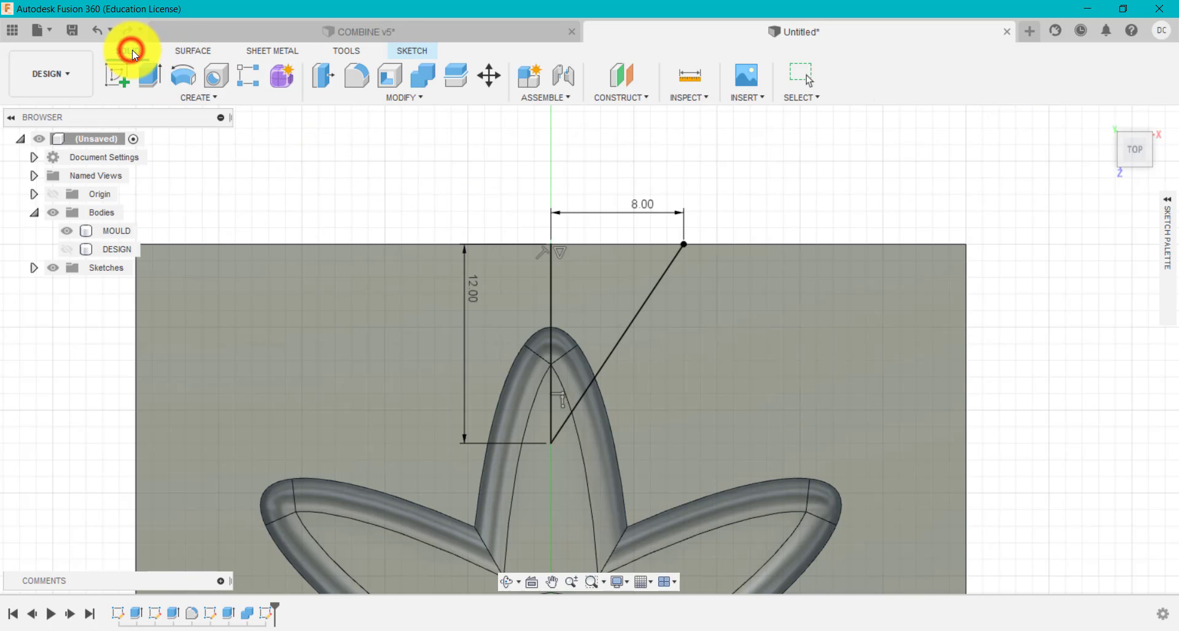
pyautogui.click(182, 79)
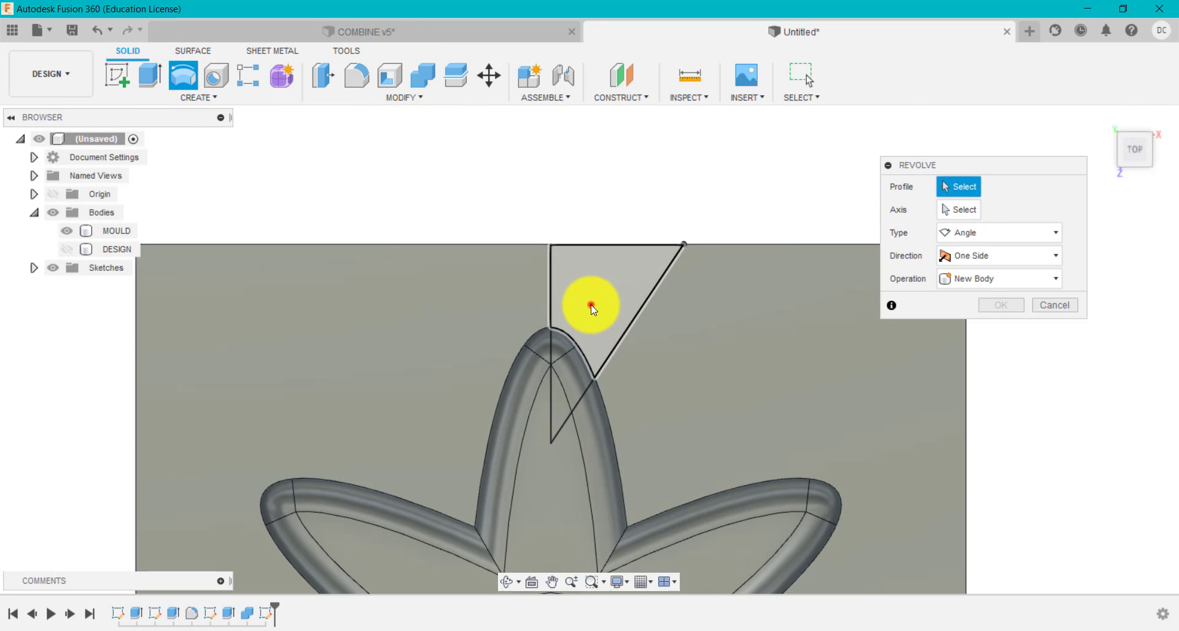
pyautogui.click(592, 307)
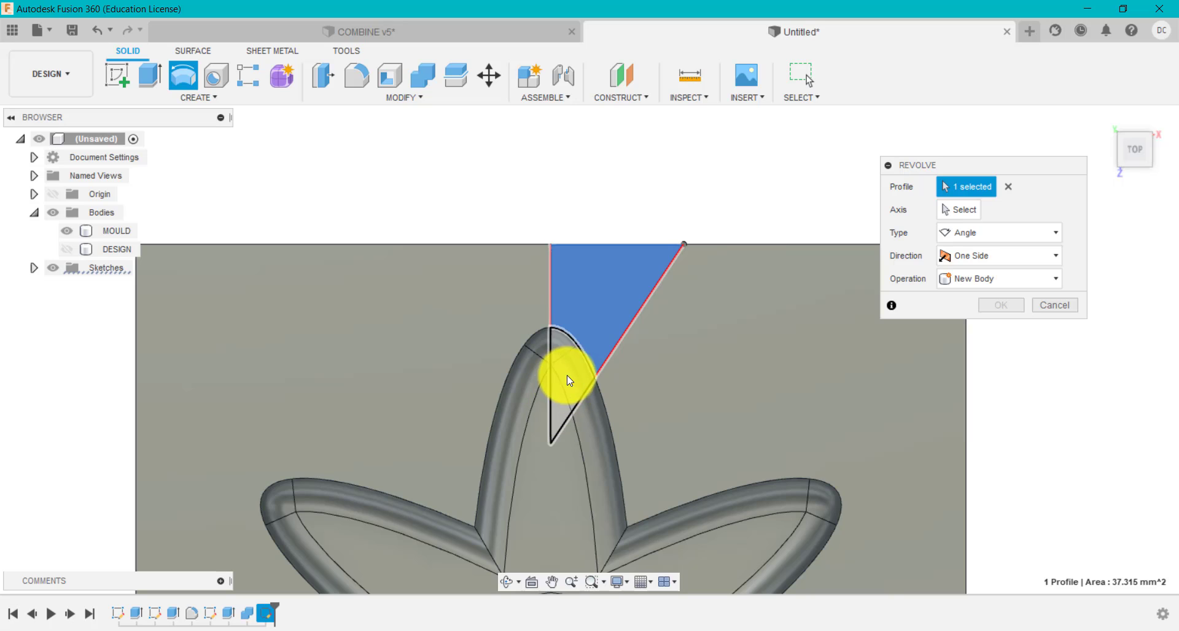
pyautogui.click(968, 212)
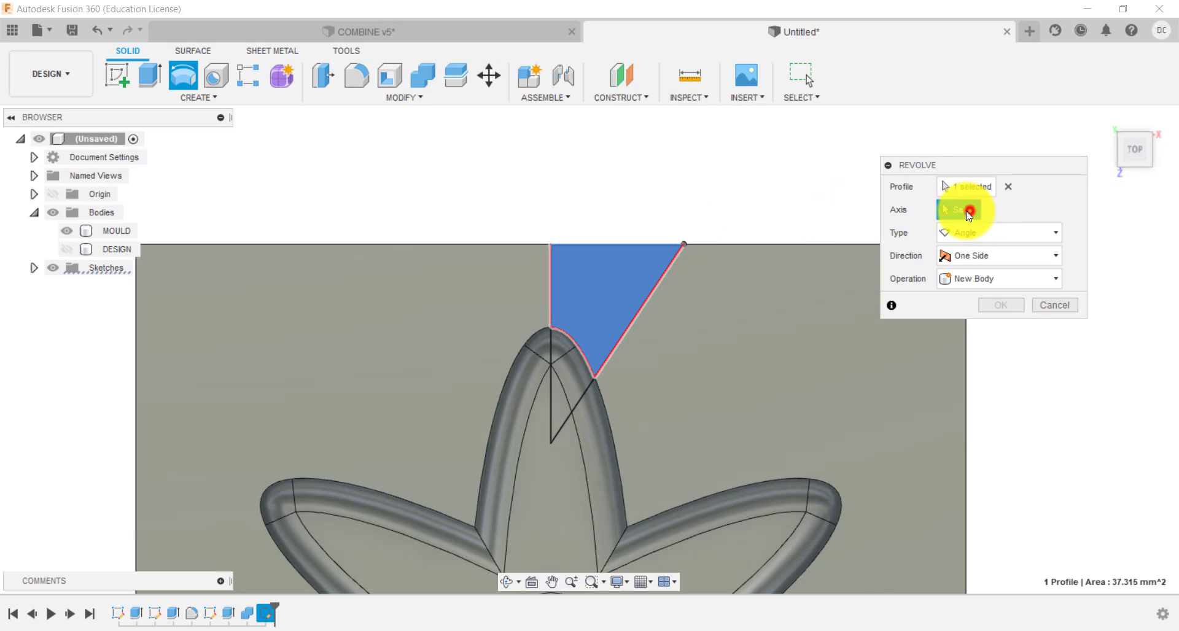
pyautogui.click(550, 272)
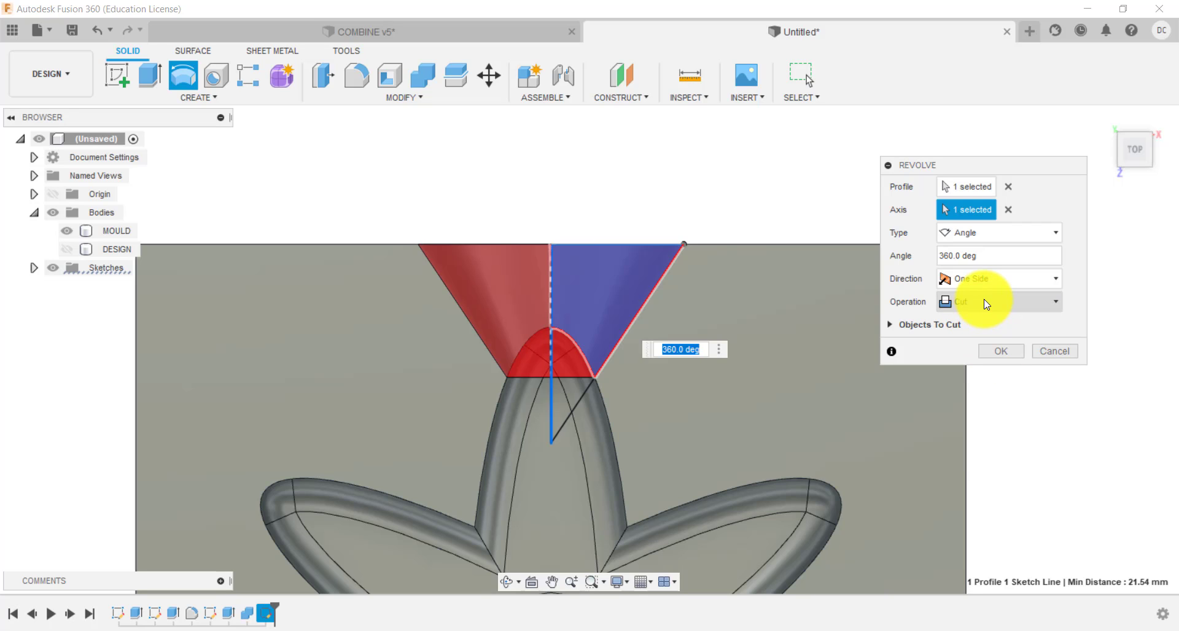
pyautogui.click(1008, 352)
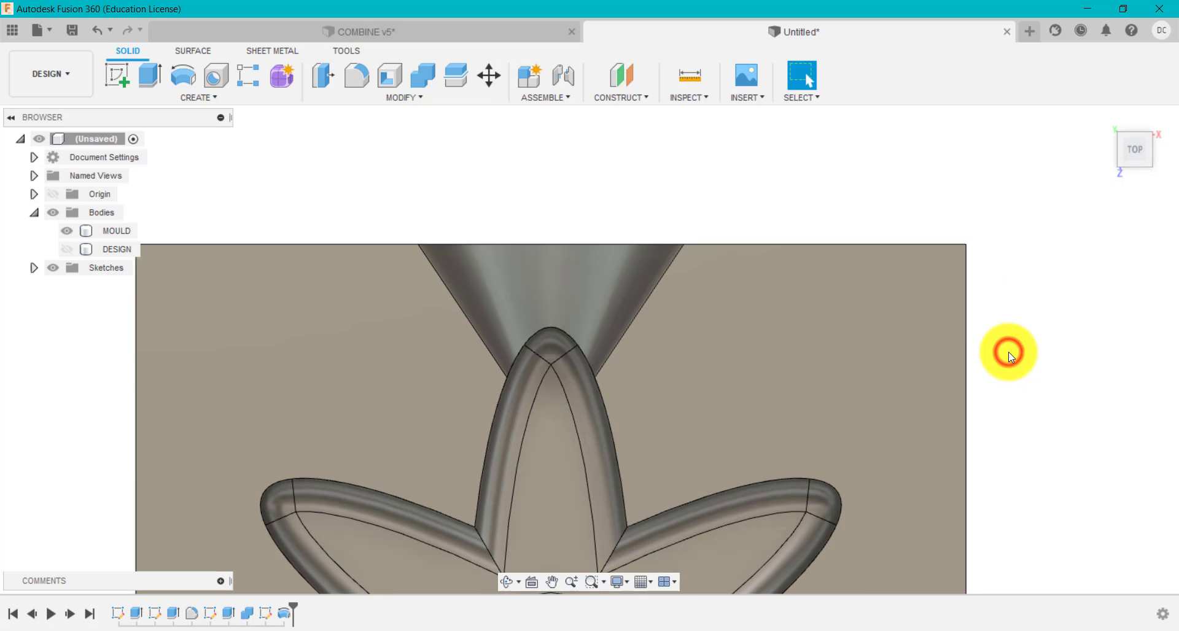
# Inspect the conical opening from an angled view and start a new sketch on the MOULD's flower-side face.
pyautogui.click(1150, 137)
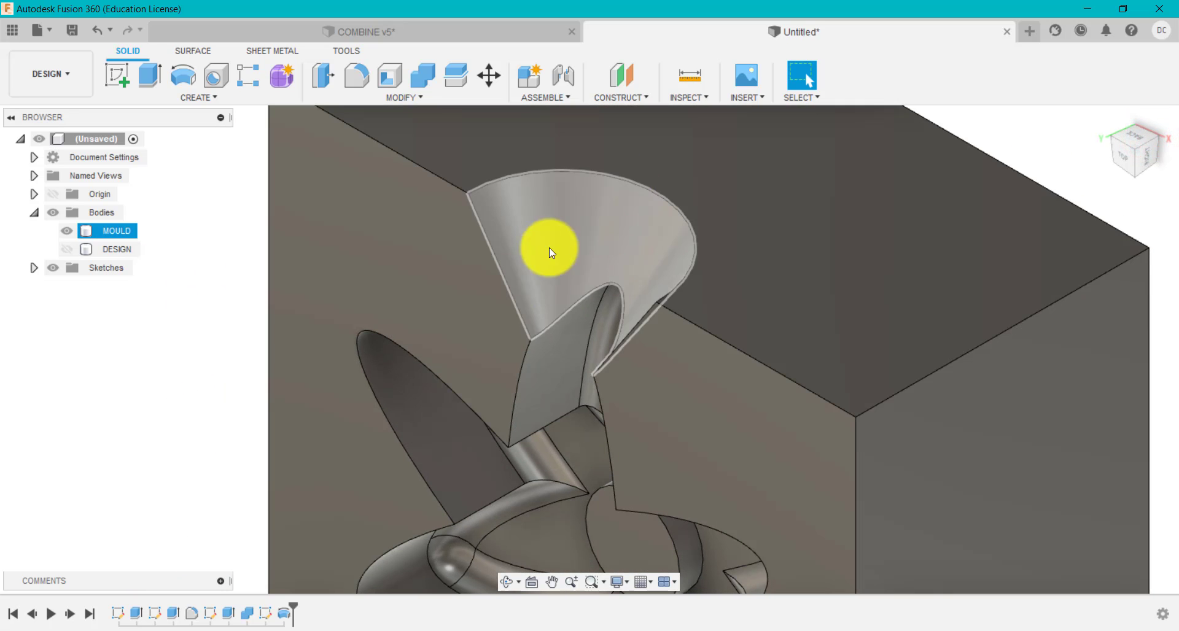
pyautogui.scroll(-4, 561, 276)
pyautogui.click(315, 328)
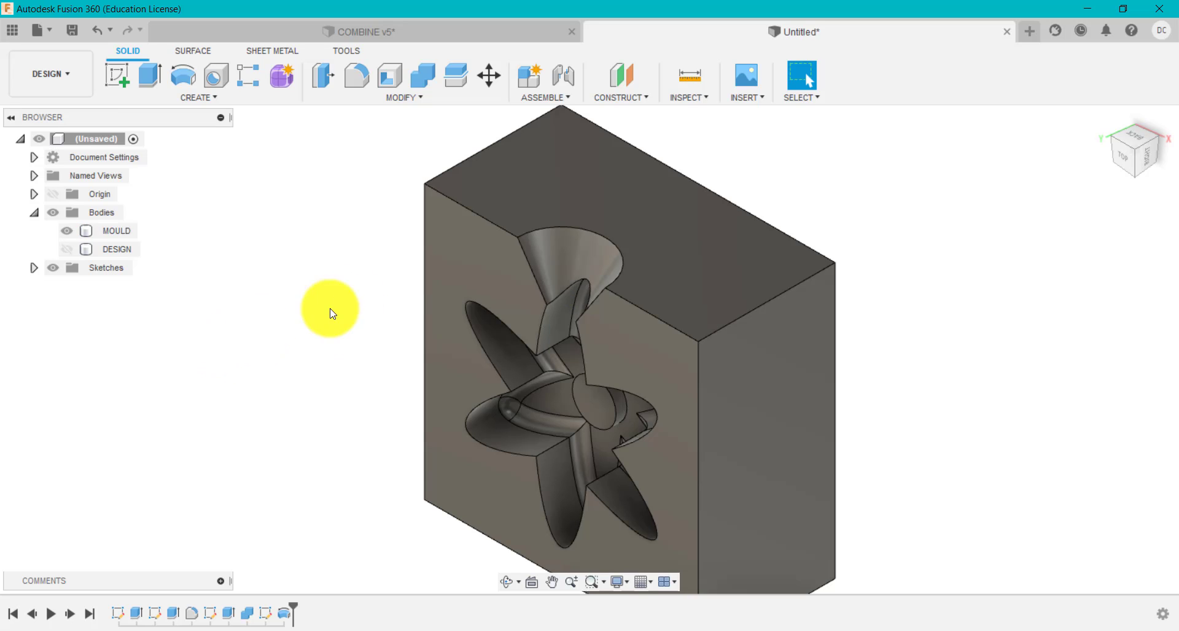
pyautogui.click(116, 75)
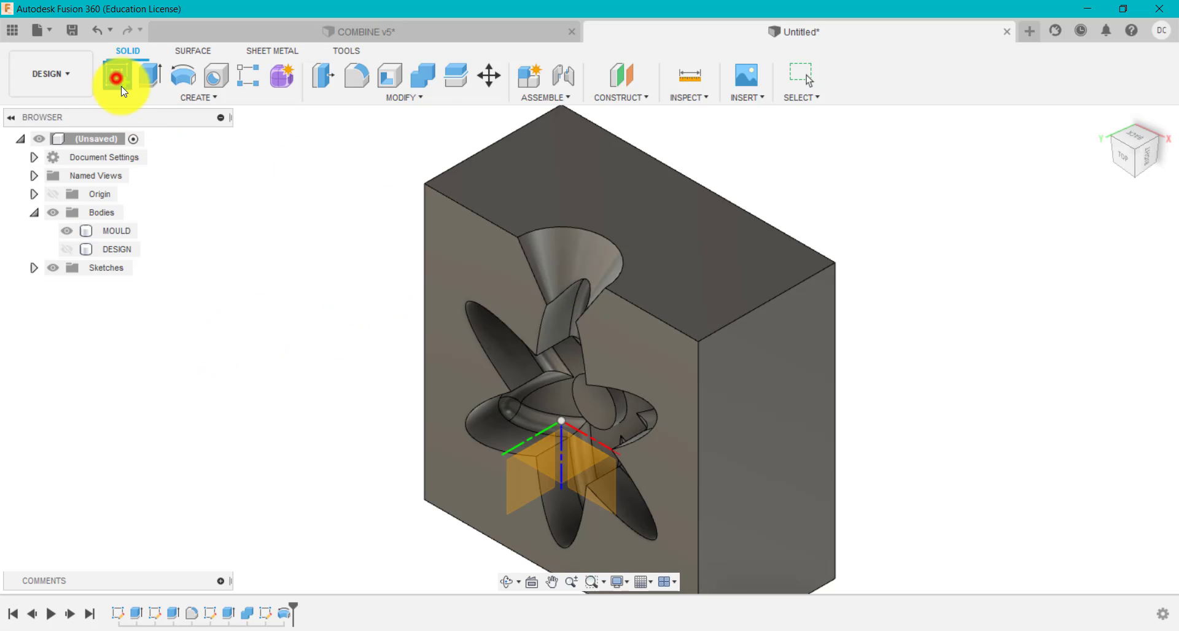
pyautogui.click(461, 258)
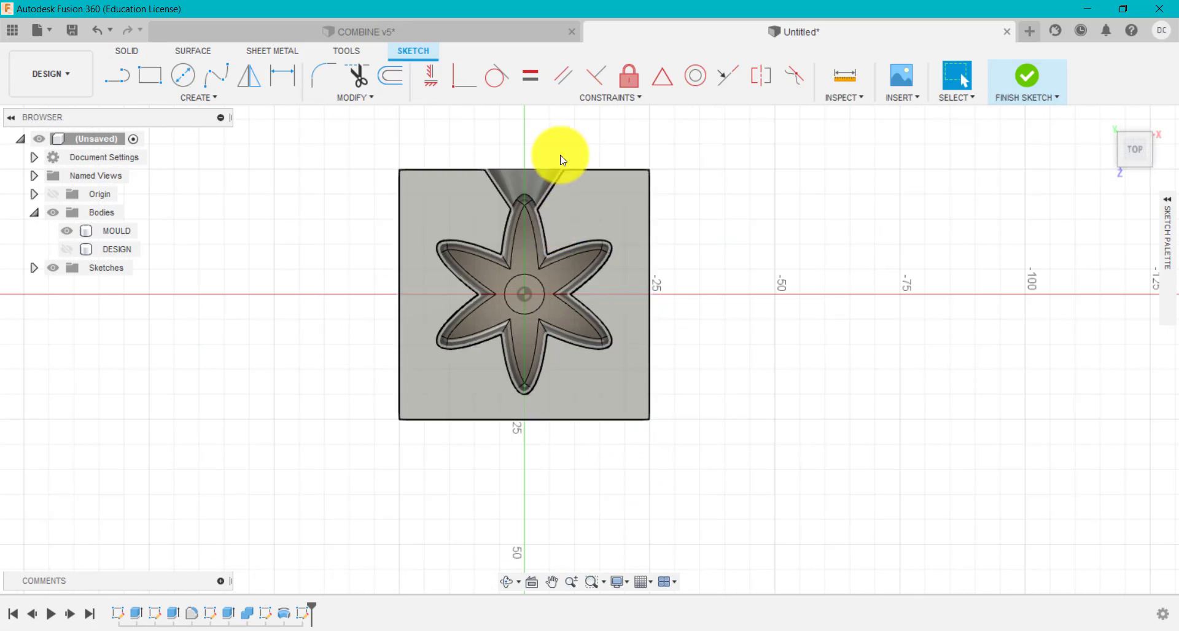
# Sketch a rectangle over the MOULD's flower-side face from one corner of the block to the opposite corner.
pyautogui.scroll(2, 561, 158)
pyautogui.click(154, 77)
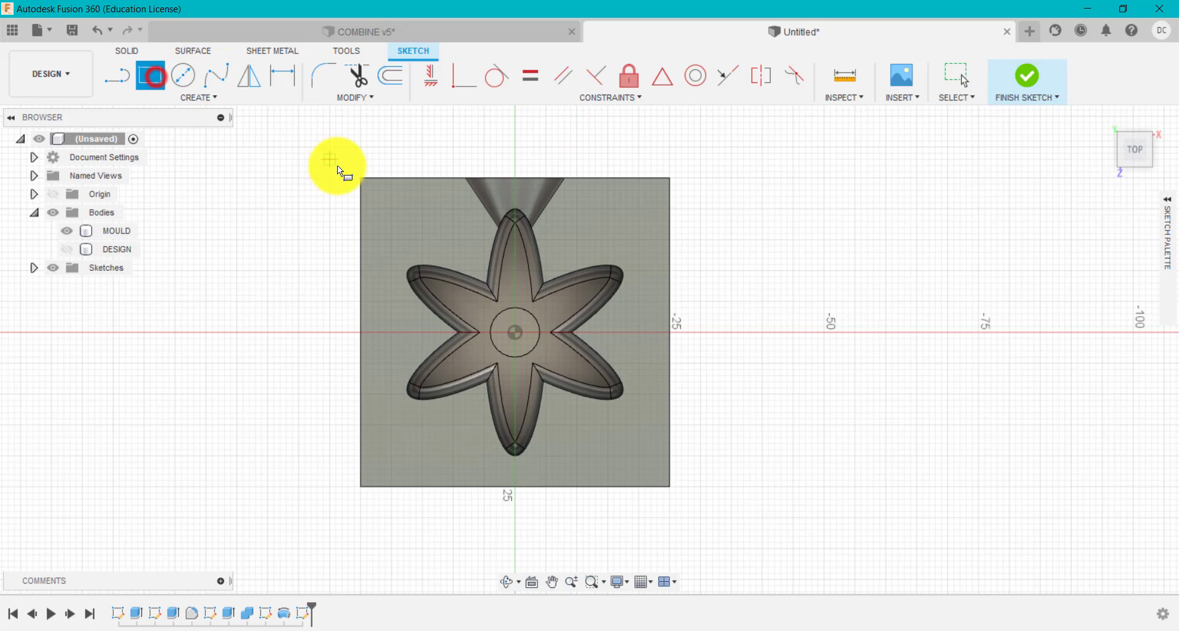
pyautogui.click(361, 179)
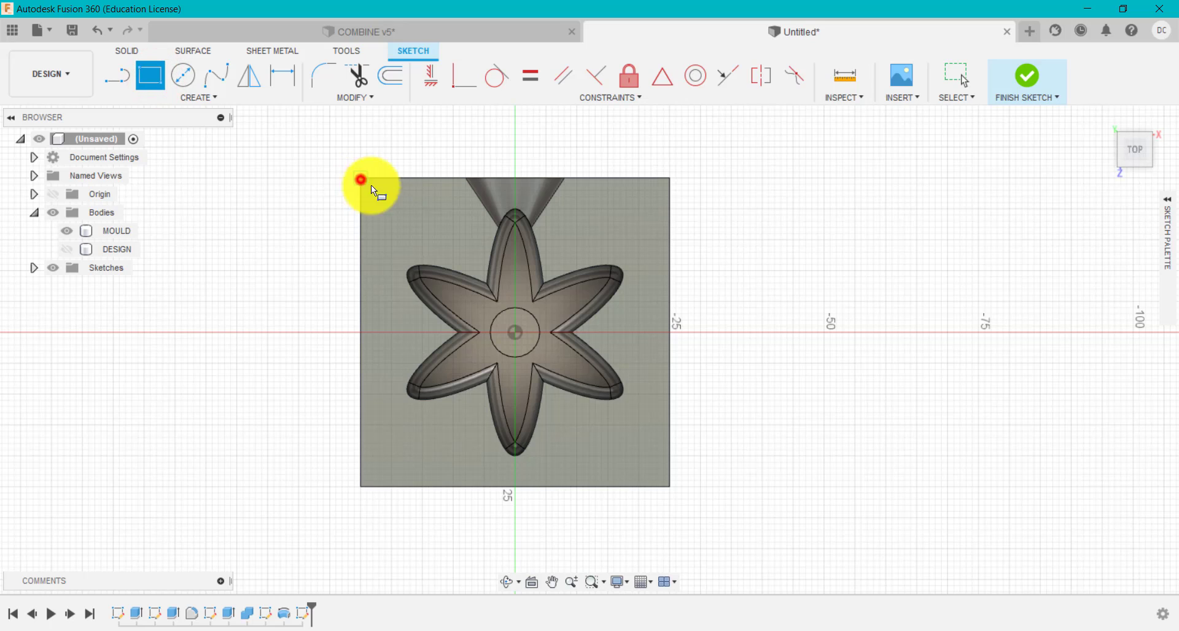
pyautogui.click(670, 487)
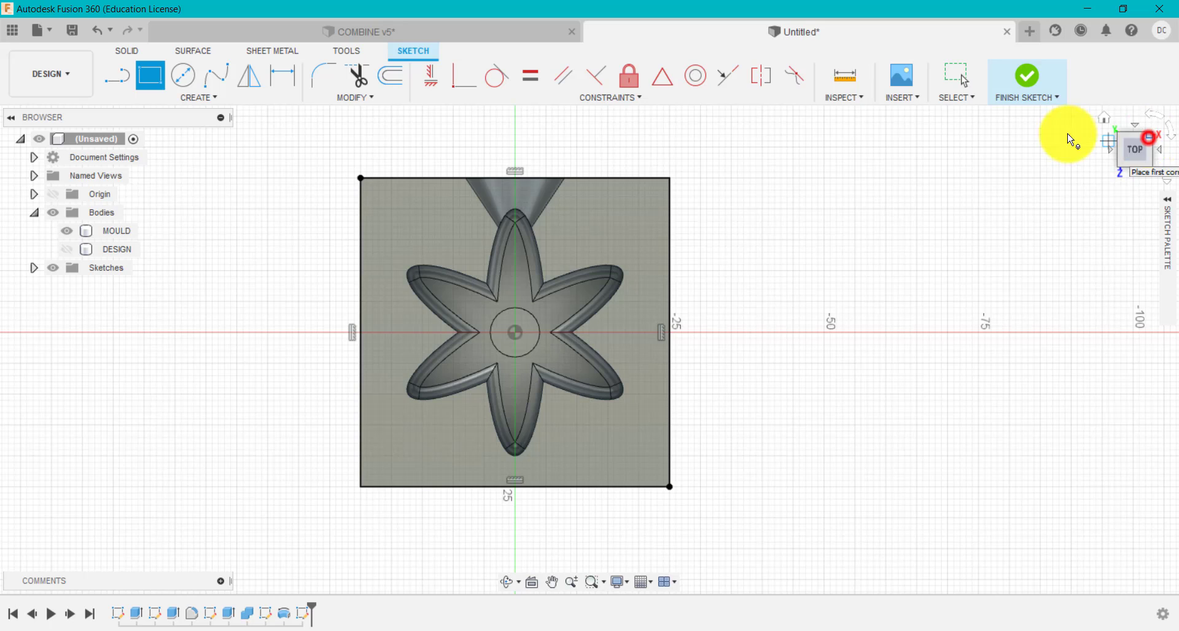
# Extrude both profiles of the rectangle 3 mm as a New Body, hiding the bodies temporarily to select the profiles.
pyautogui.click(1104, 117)
pyautogui.press('e')
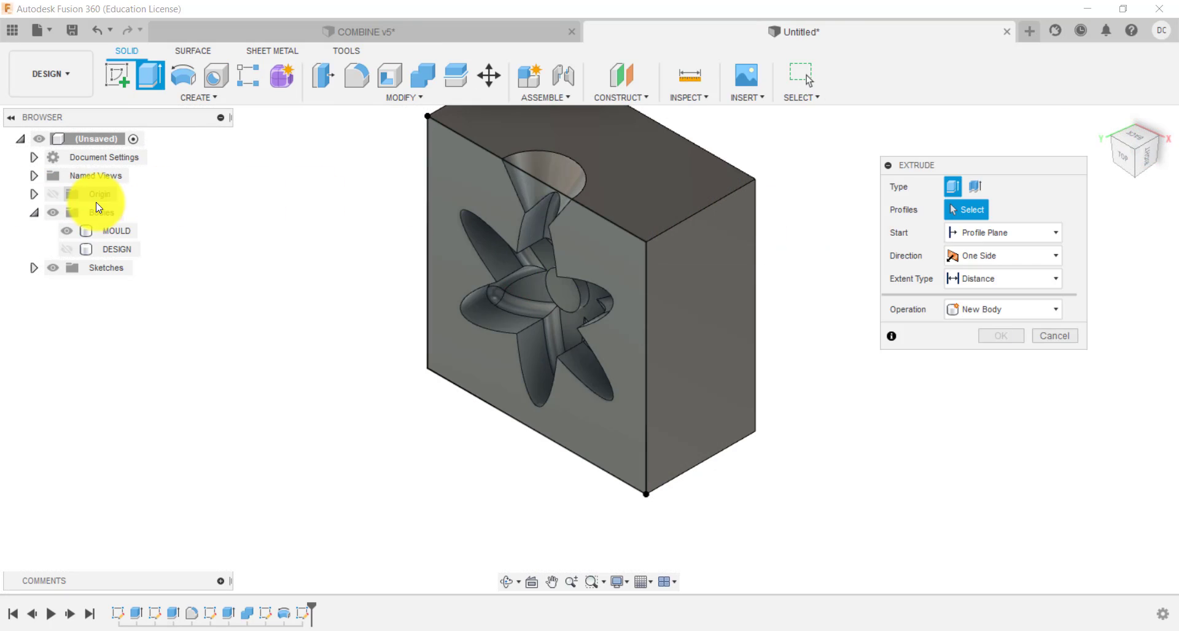
pyautogui.click(54, 213)
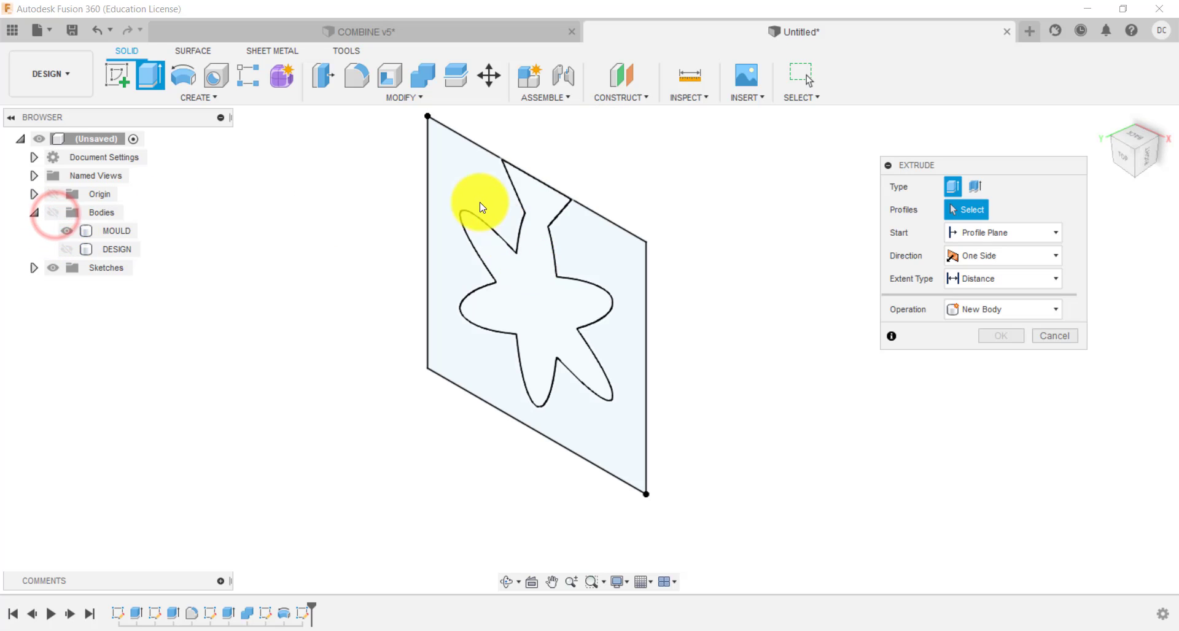
pyautogui.click(429, 333)
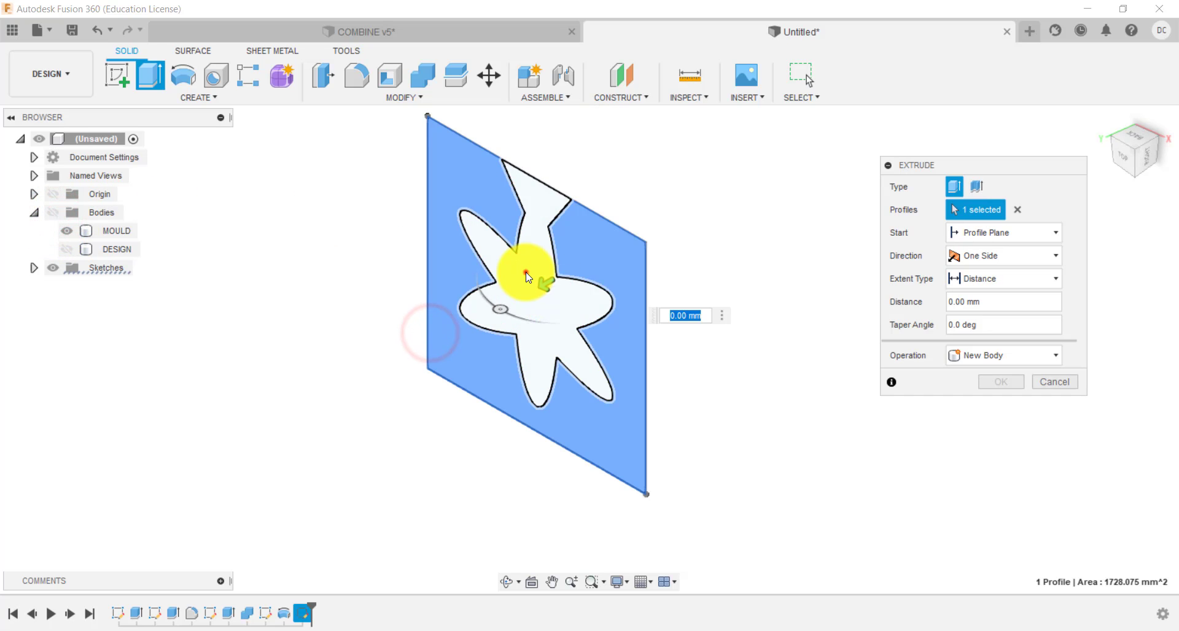
pyautogui.click(526, 271)
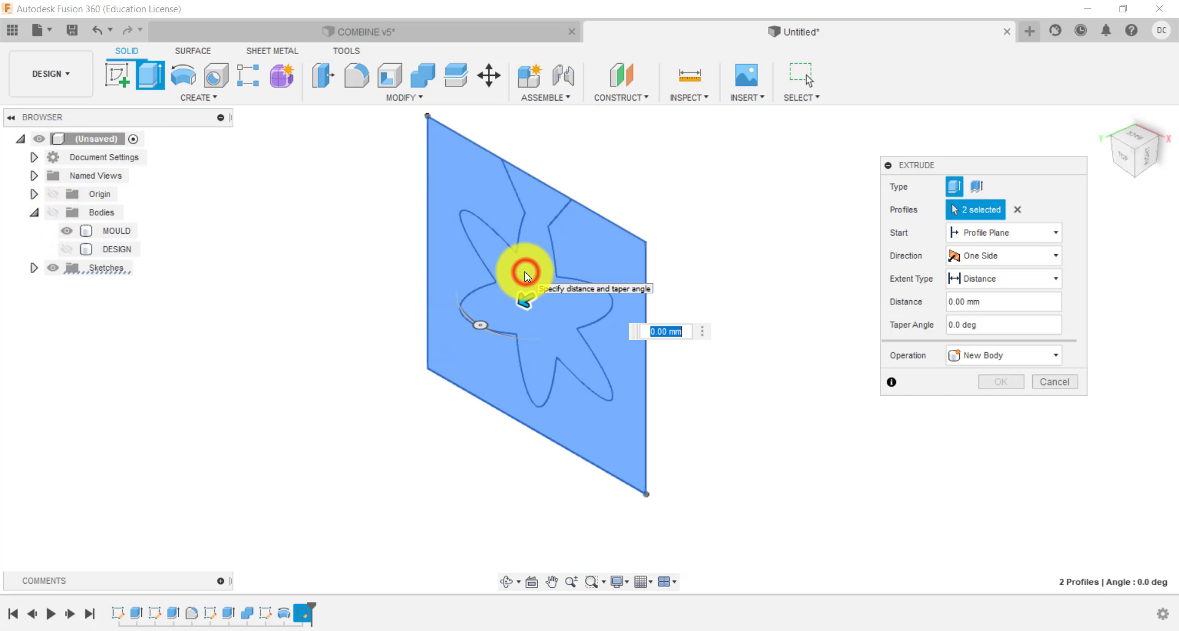
pyautogui.click(53, 212)
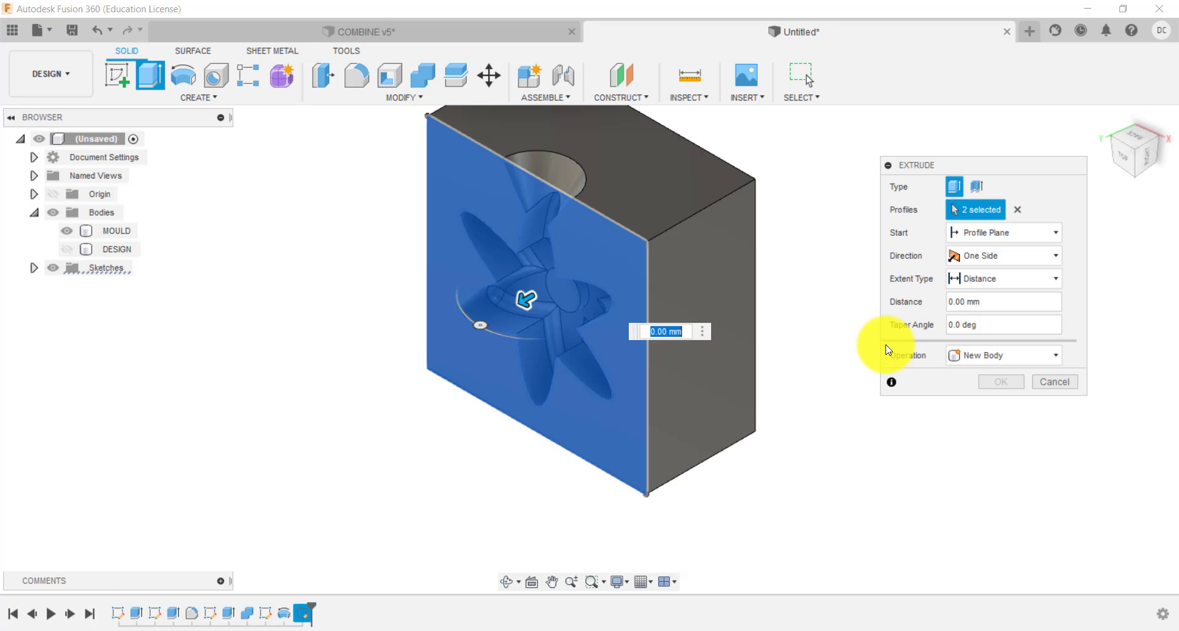
pyautogui.press('Return')
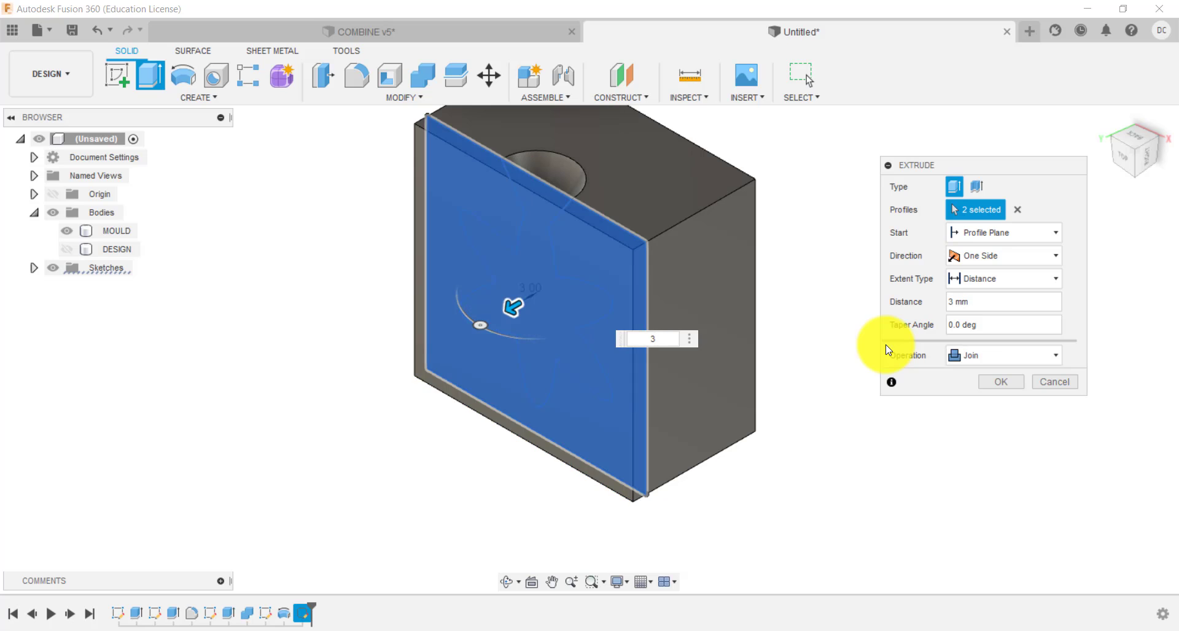
pyautogui.click(1003, 356)
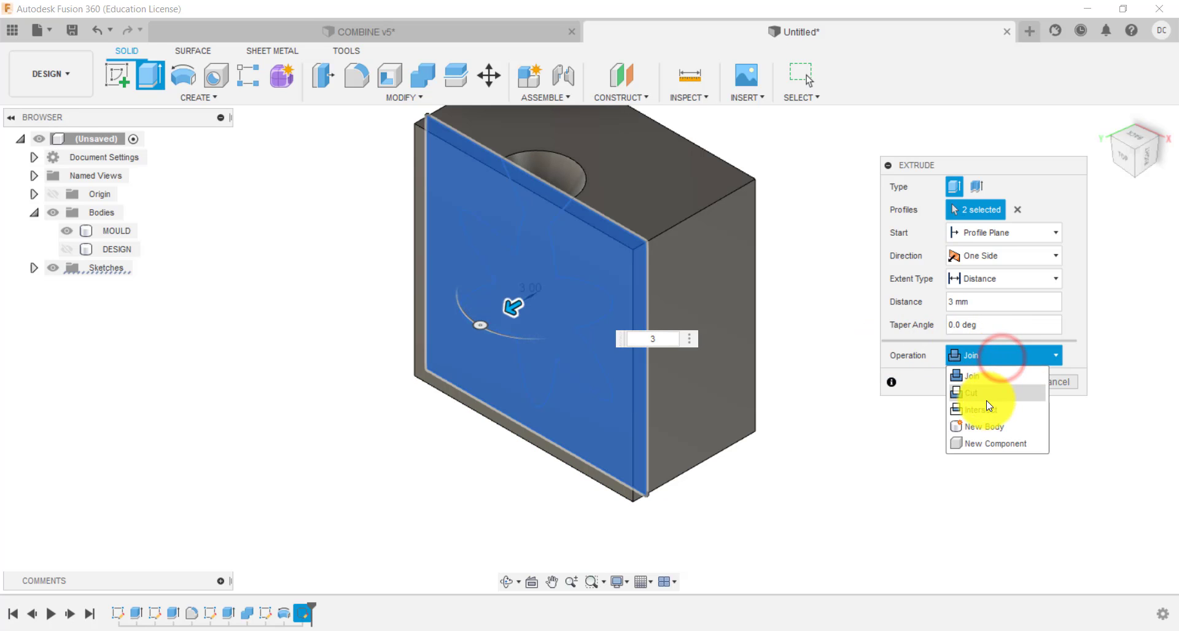
pyautogui.click(998, 430)
pyautogui.click(1005, 382)
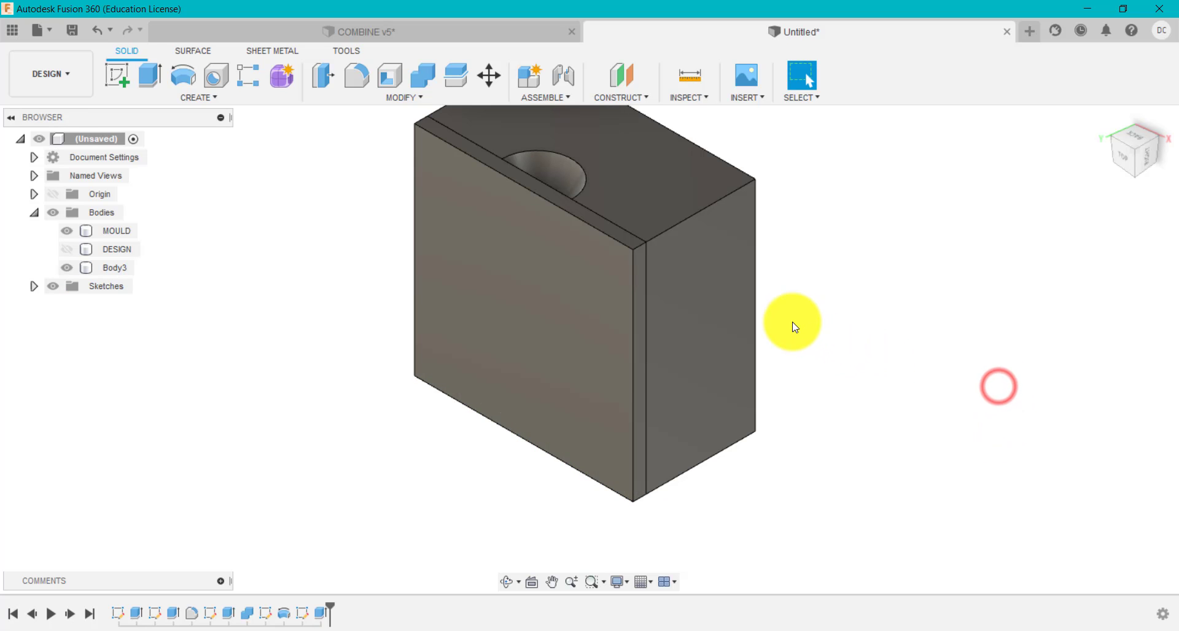
# Inspect the cover plate against the MOULD block, and hide Body3 to examine the cavity and pouring opening.
pyautogui.scroll(-1, 666, 149)
pyautogui.scroll(3, 815, 255)
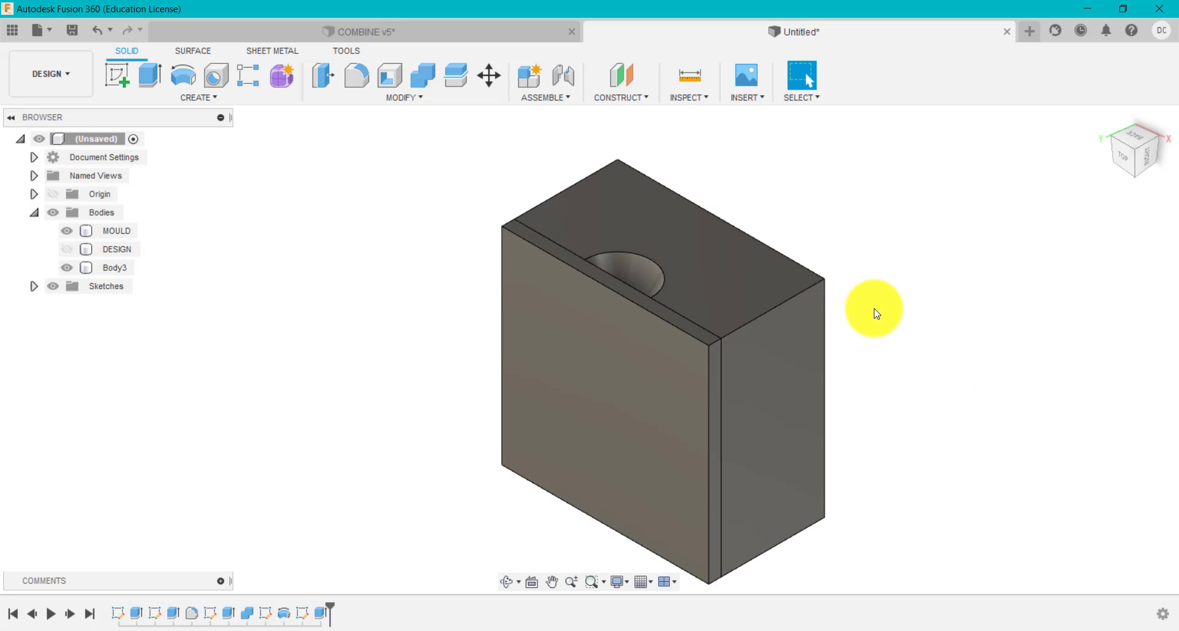
pyautogui.scroll(1, 809, 331)
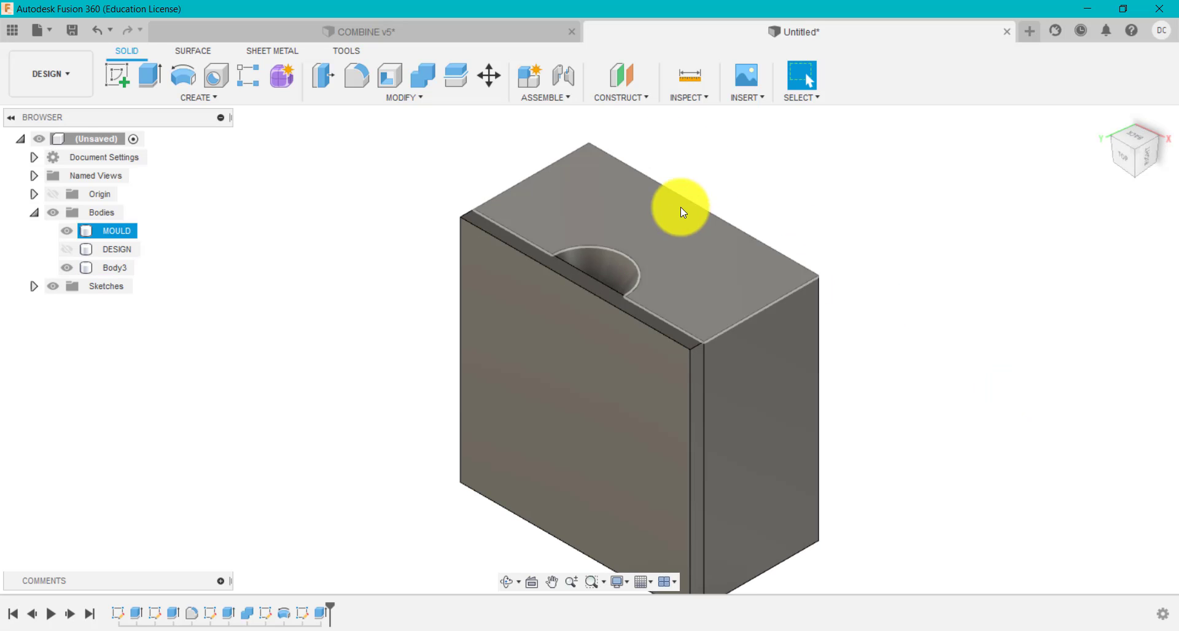
pyautogui.click(600, 216)
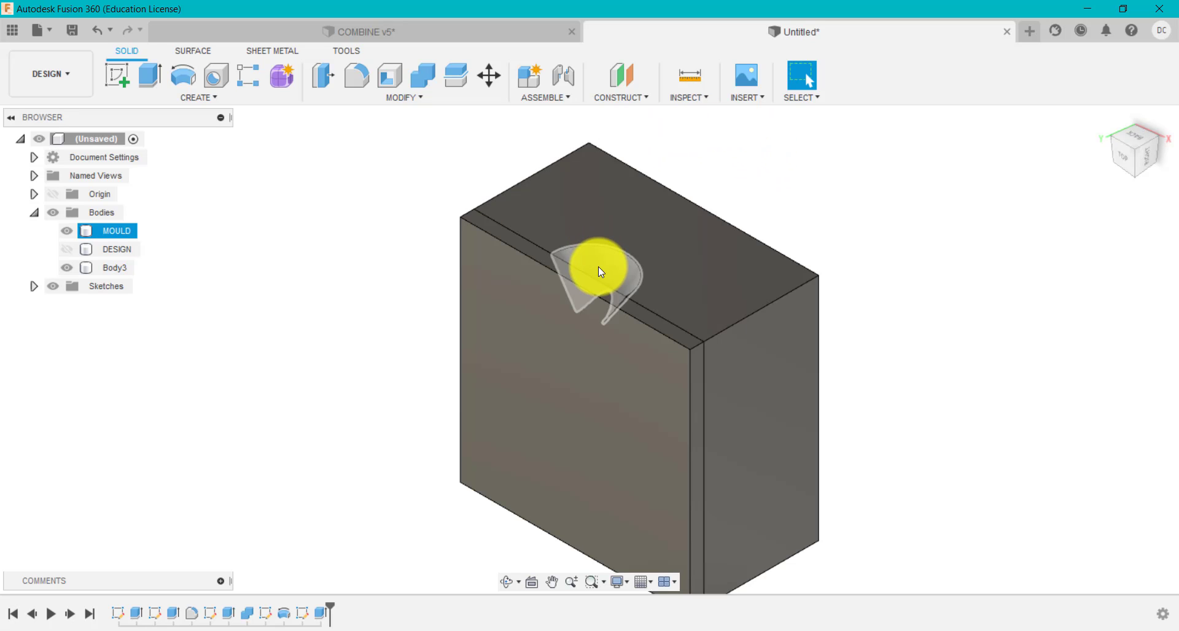
pyautogui.click(610, 377)
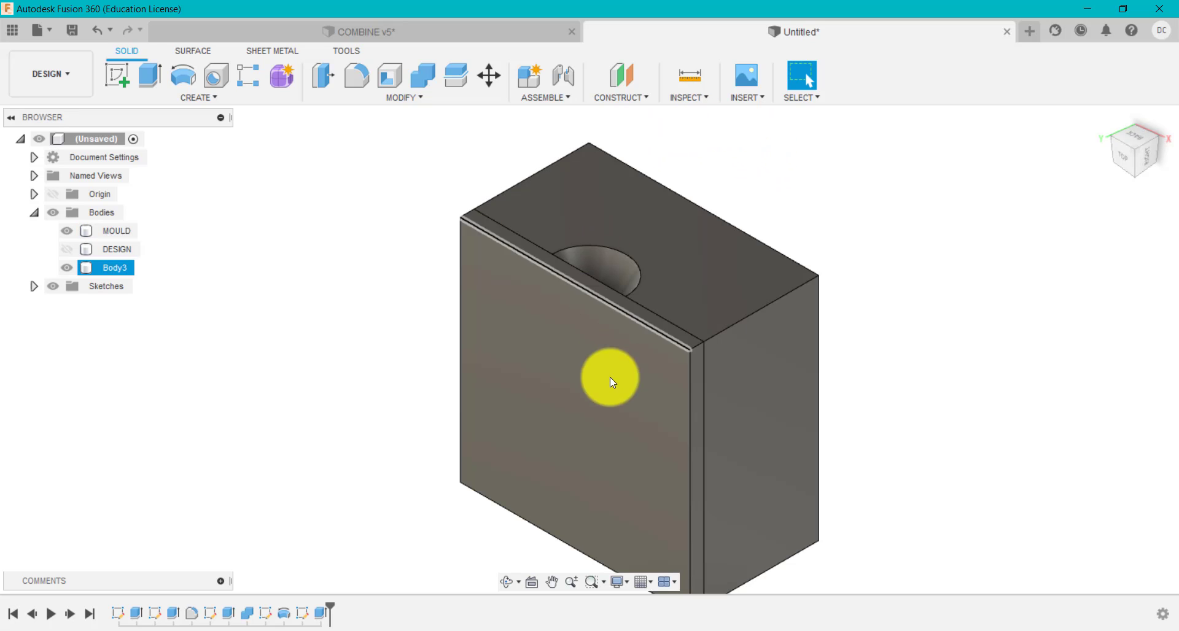
pyautogui.click(68, 268)
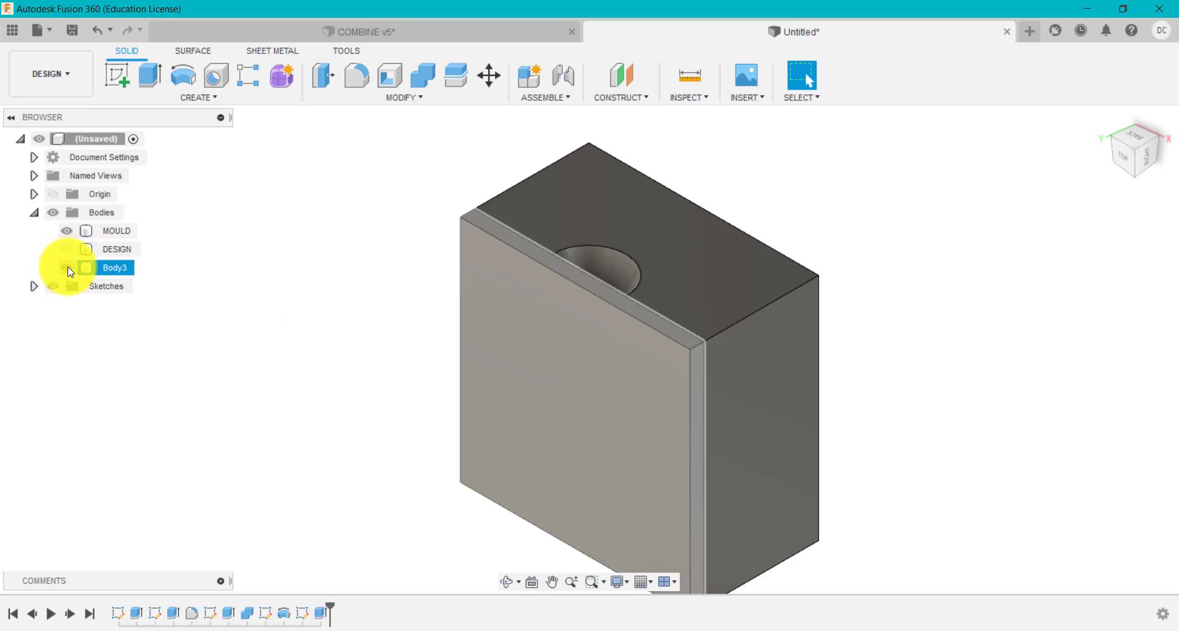
pyautogui.click(67, 268)
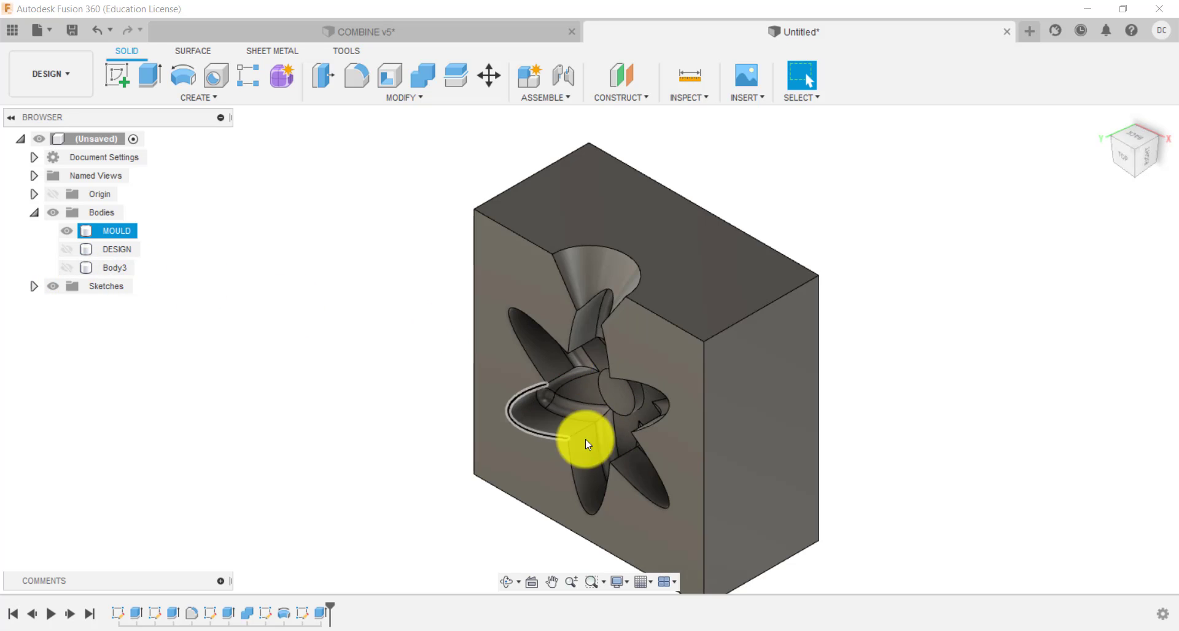
# Show only the DESIGN body and examine the flower from its filleted side.
pyautogui.click(68, 230)
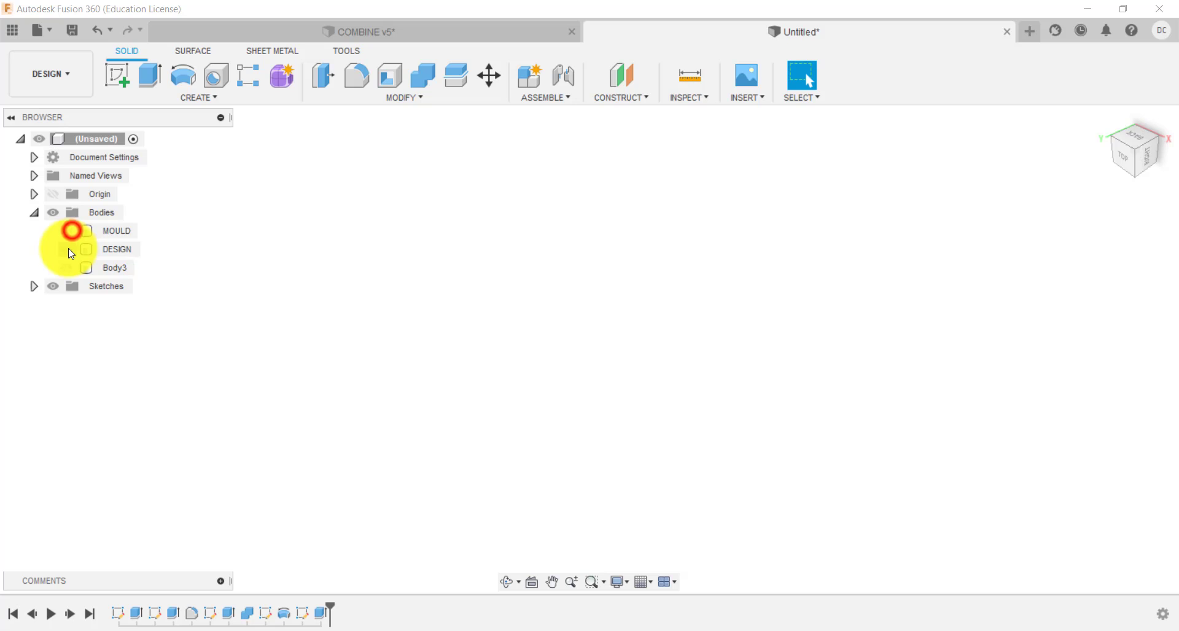
pyautogui.click(68, 249)
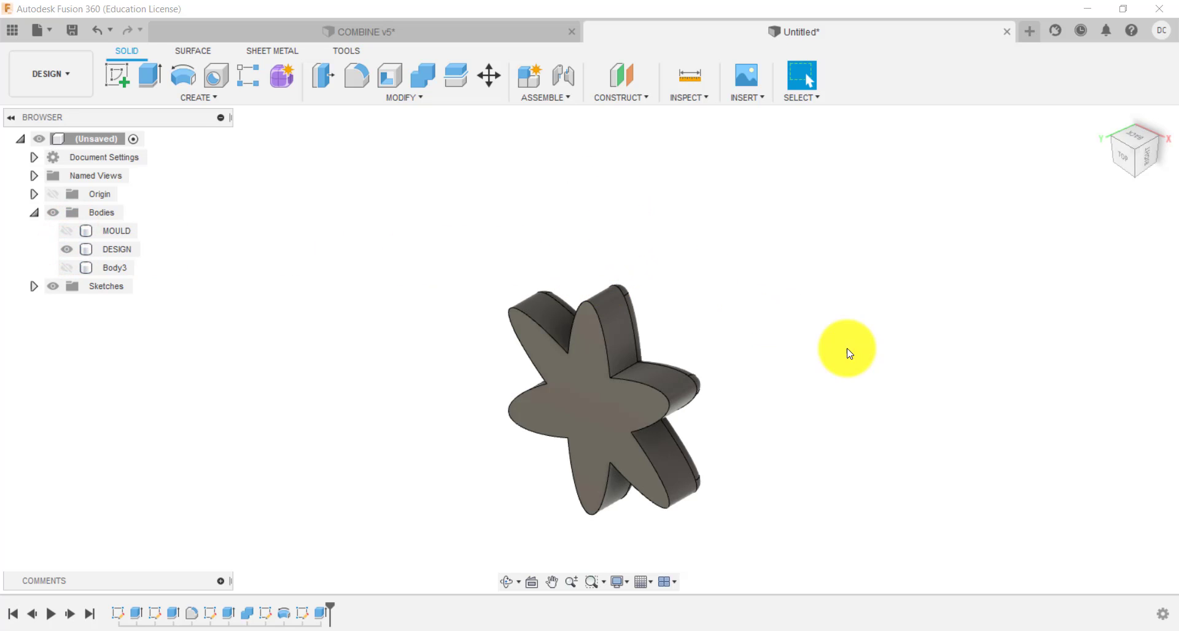
pyautogui.keyDown('shift'); pyautogui.moveTo(845, 384); pyautogui.dragTo(705, 407, button='middle'); pyautogui.keyUp('shift')
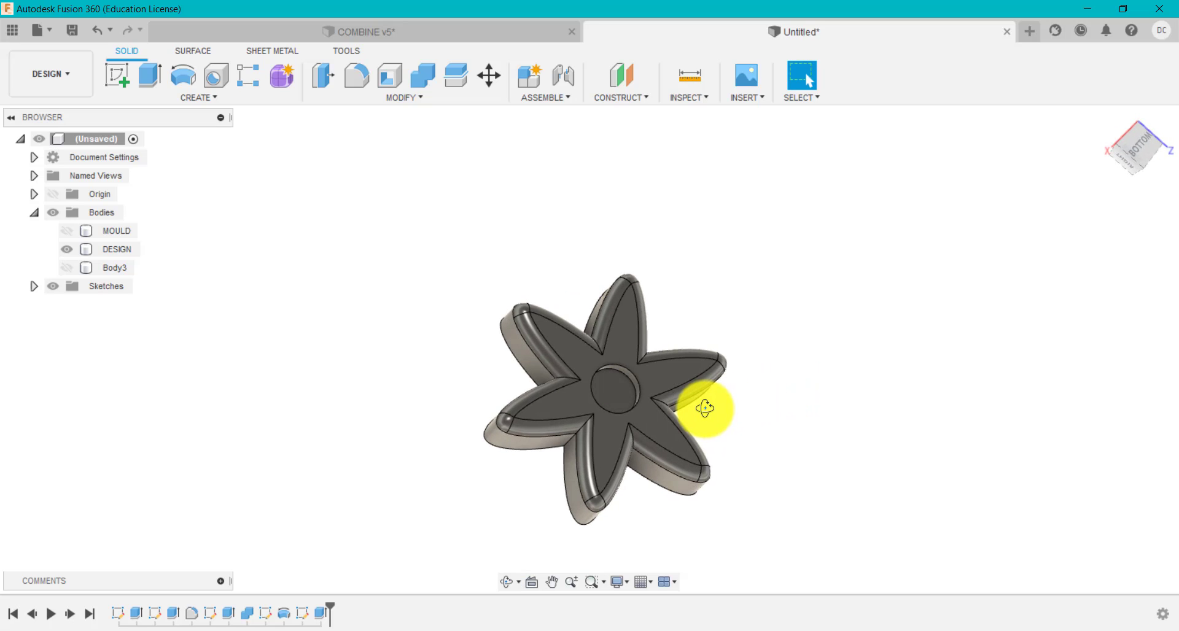
# Show all bodies in the home view and hide Body3 to expose the MOULD's flower-side face.
pyautogui.click(66, 231)
pyautogui.click(66, 268)
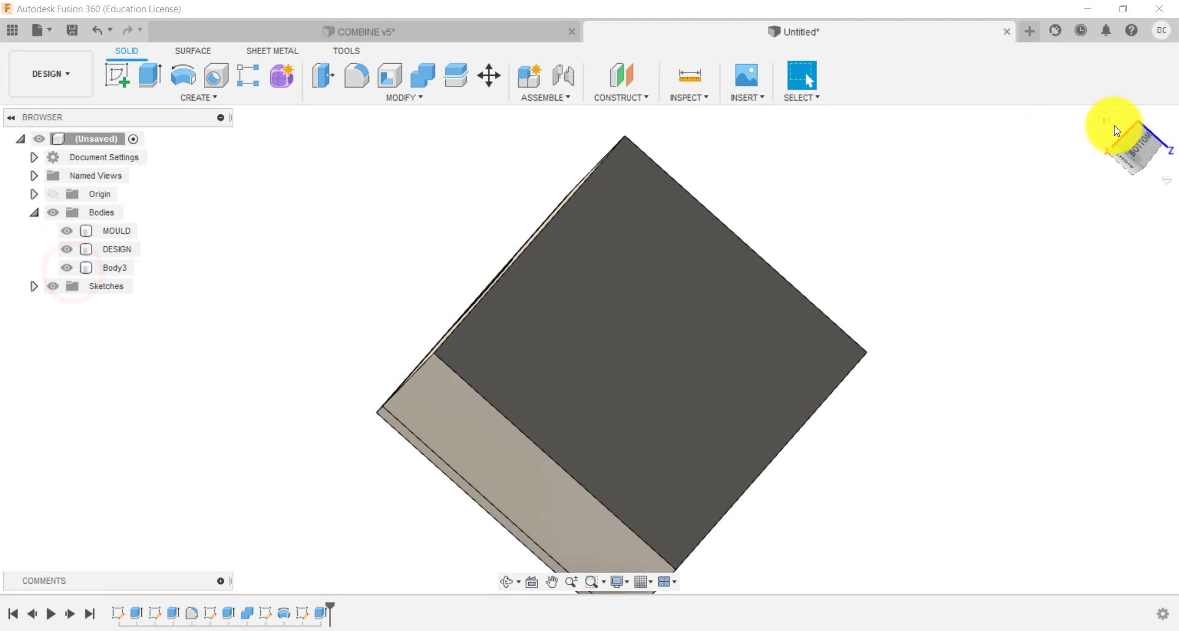
pyautogui.click(1105, 122)
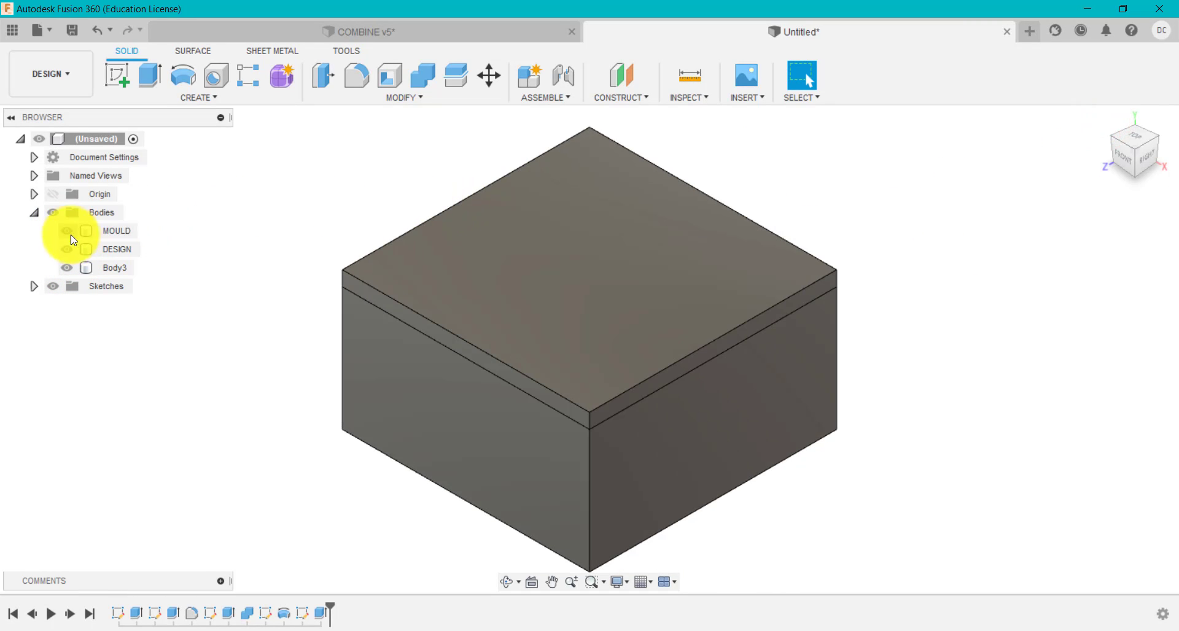
pyautogui.click(67, 232)
pyautogui.click(67, 231)
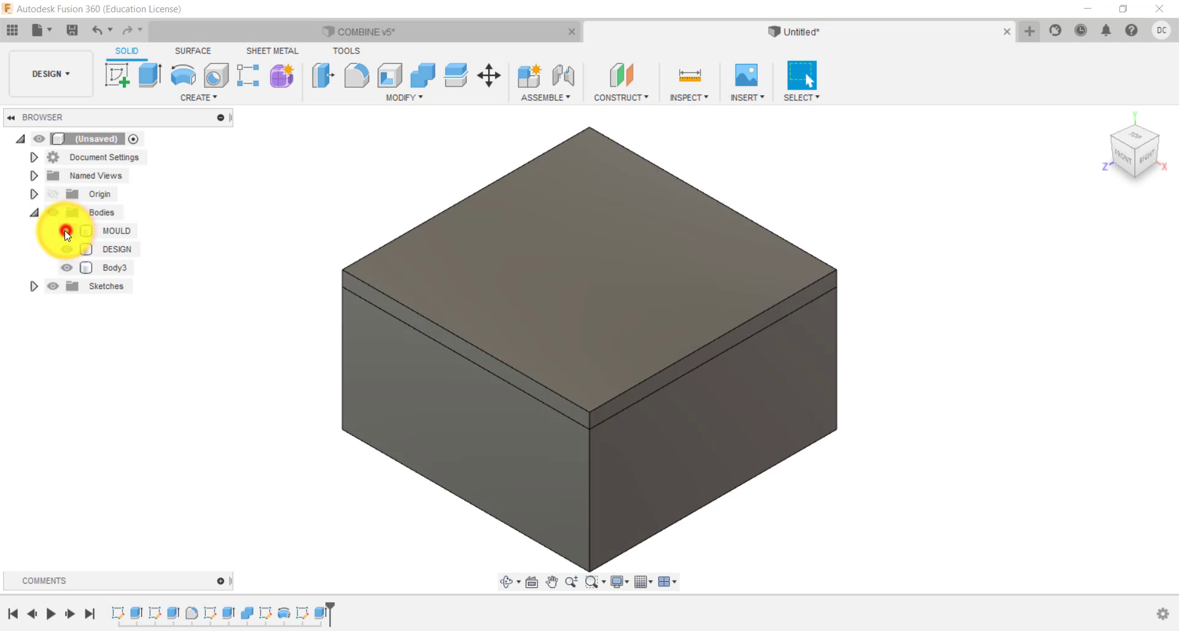
pyautogui.click(66, 268)
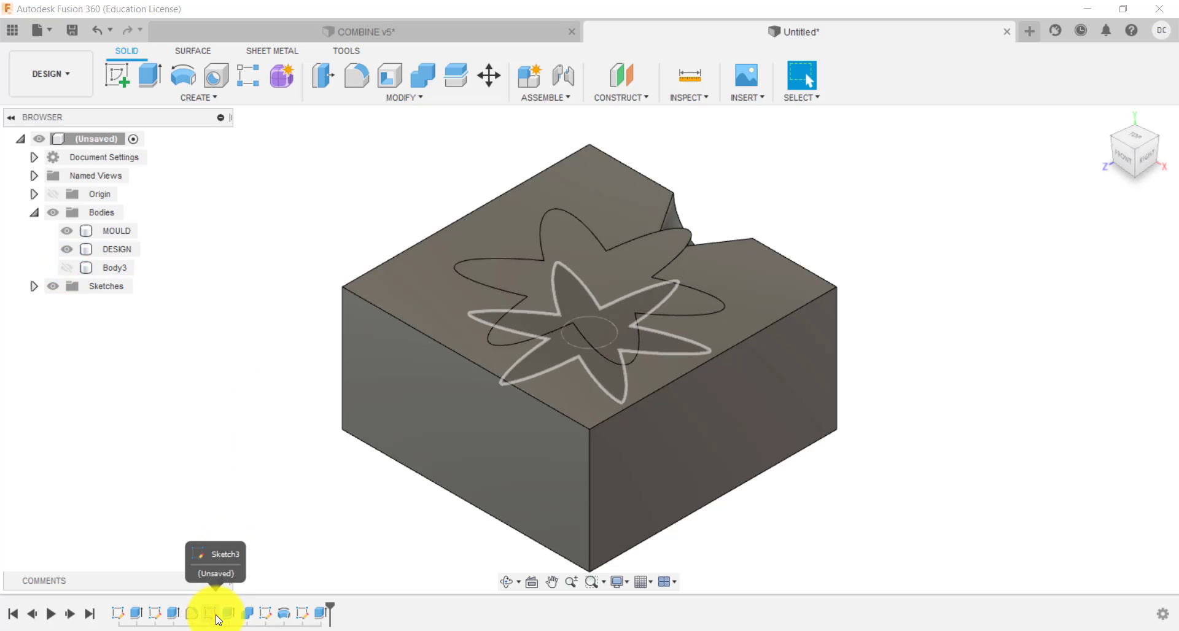
# Set the flower extrusion's distance to -10 mm and hide the DESIGN body to check the updated cavity.
pyautogui.rightClick(173, 613)
pyautogui.click(255, 465)
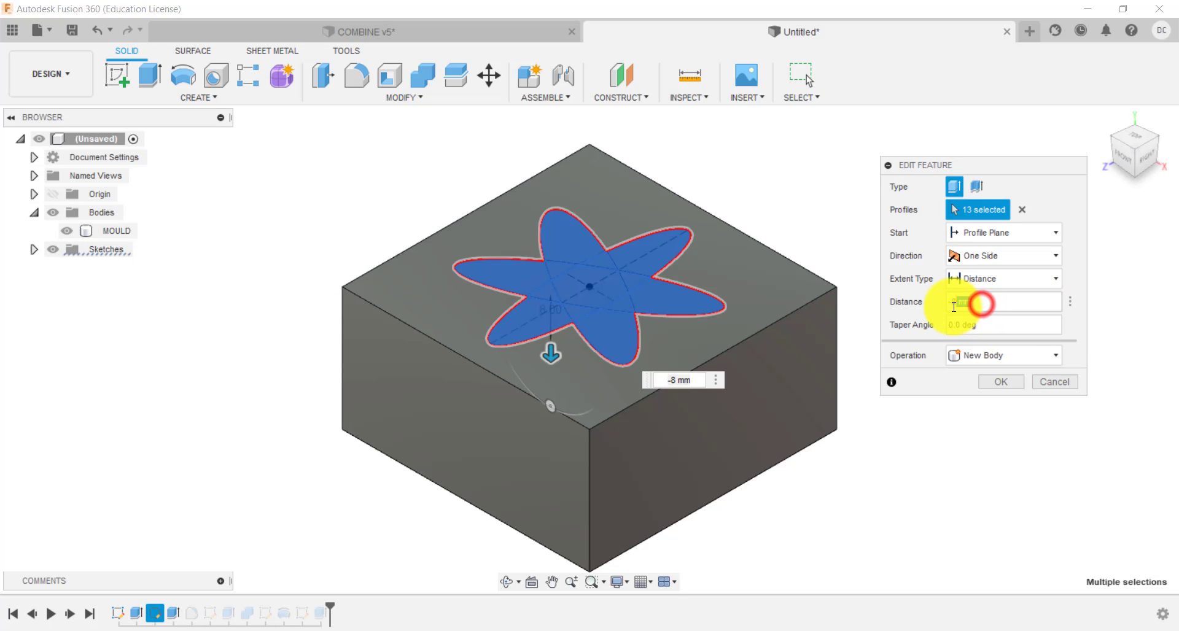
pyautogui.write('-10')
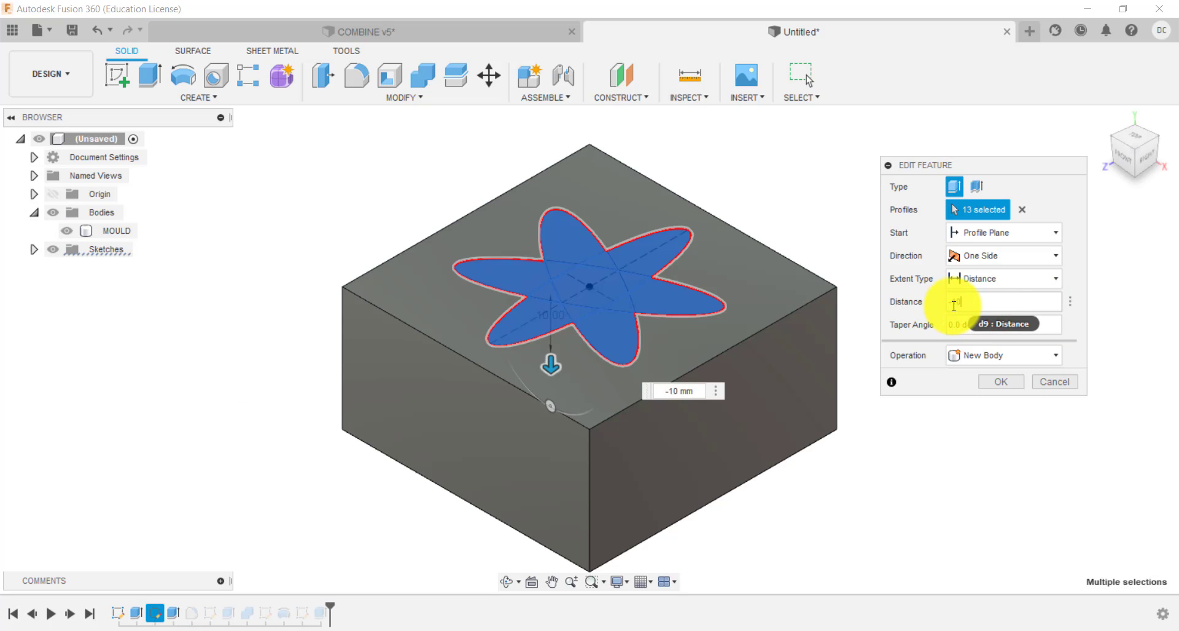
pyautogui.click(1001, 381)
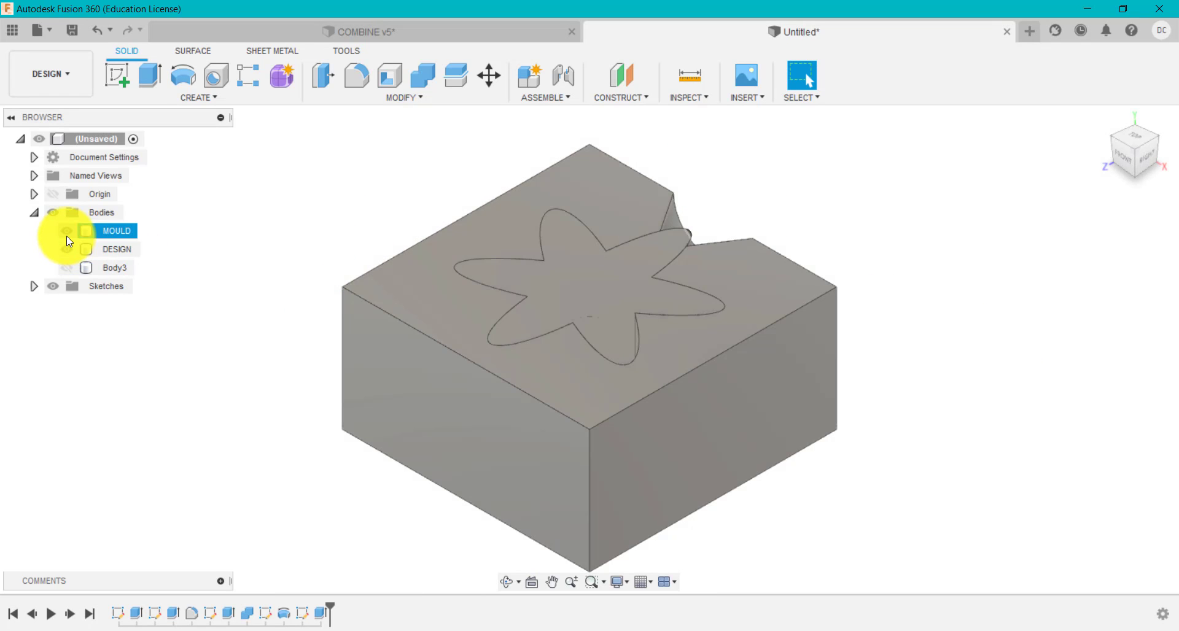
pyautogui.click(66, 249)
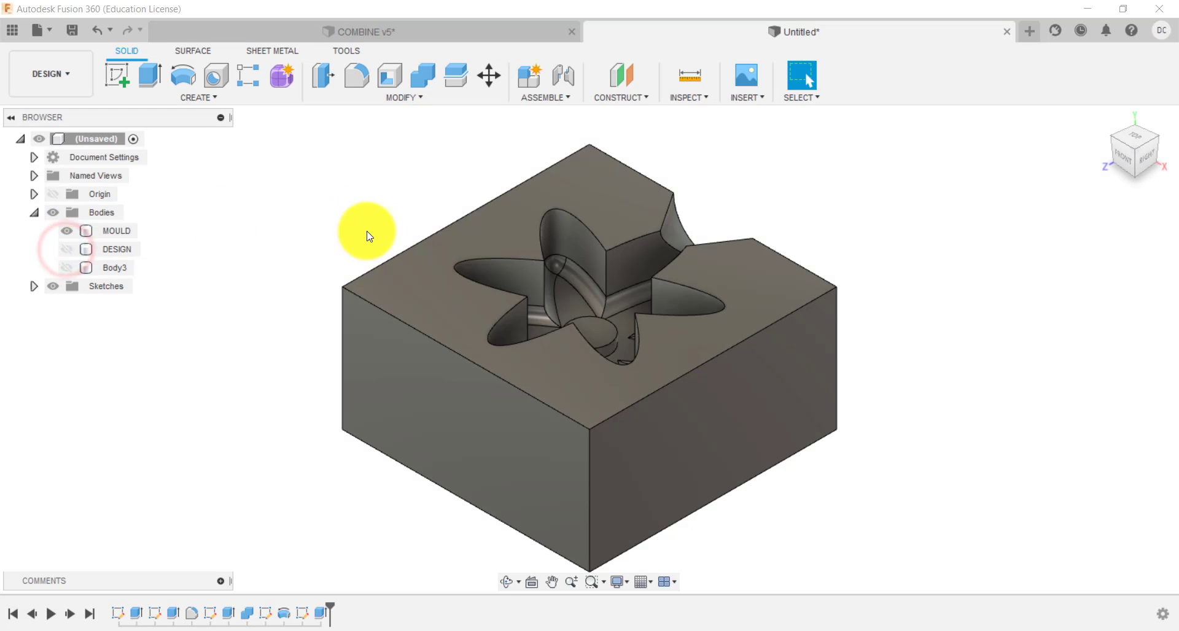
pyautogui.keyDown('shift'); pyautogui.moveTo(340, 254); pyautogui.dragTo(341, 272, button='middle'); pyautogui.keyUp('shift')
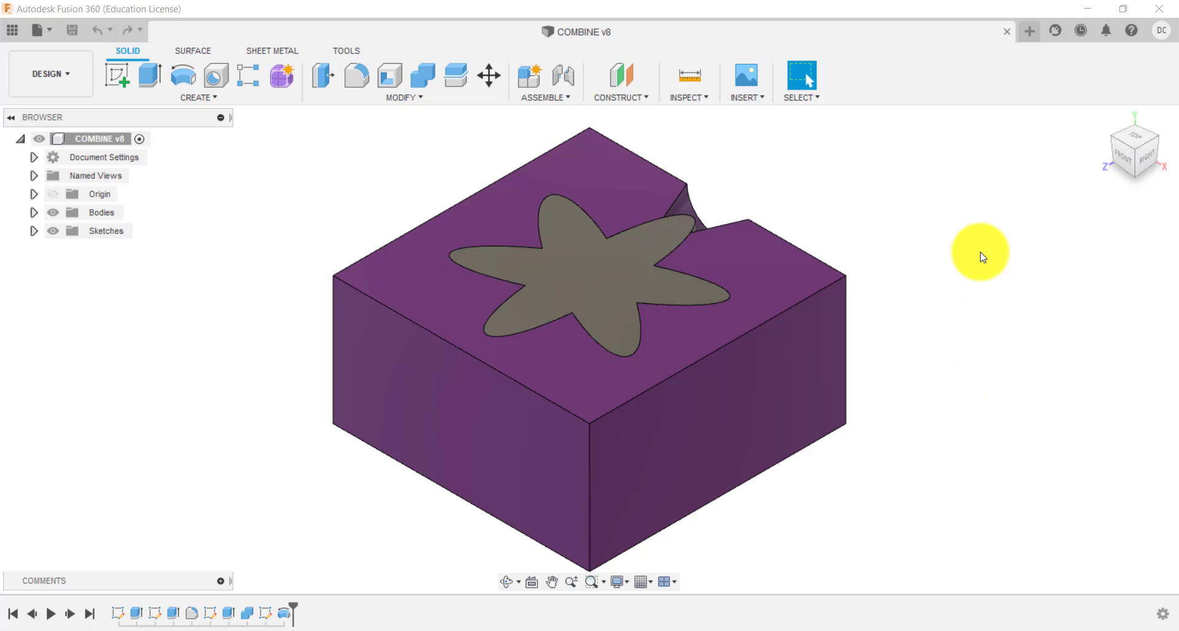
# In the COMBINE v8 document, view the pouring opening from the side, list the bodies and sketches, and show Sketch4.
pyautogui.keyDown('shift'); pyautogui.moveTo(983, 256); pyautogui.dragTo(866, 251, button='middle'); pyautogui.keyUp('shift')
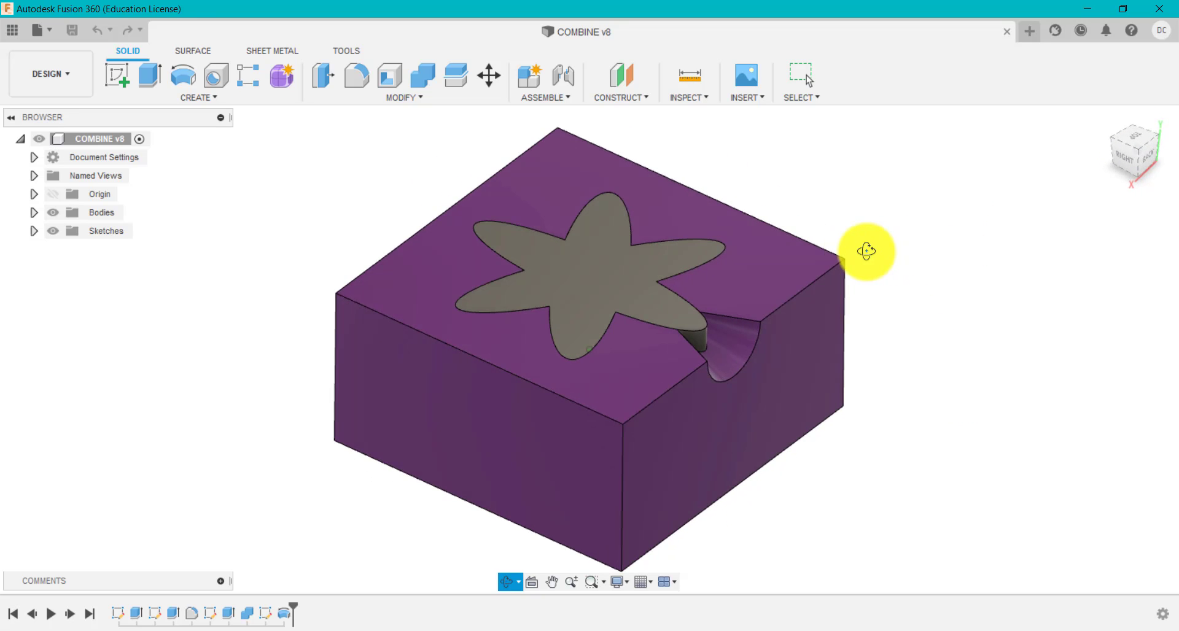
pyautogui.press('Escape')
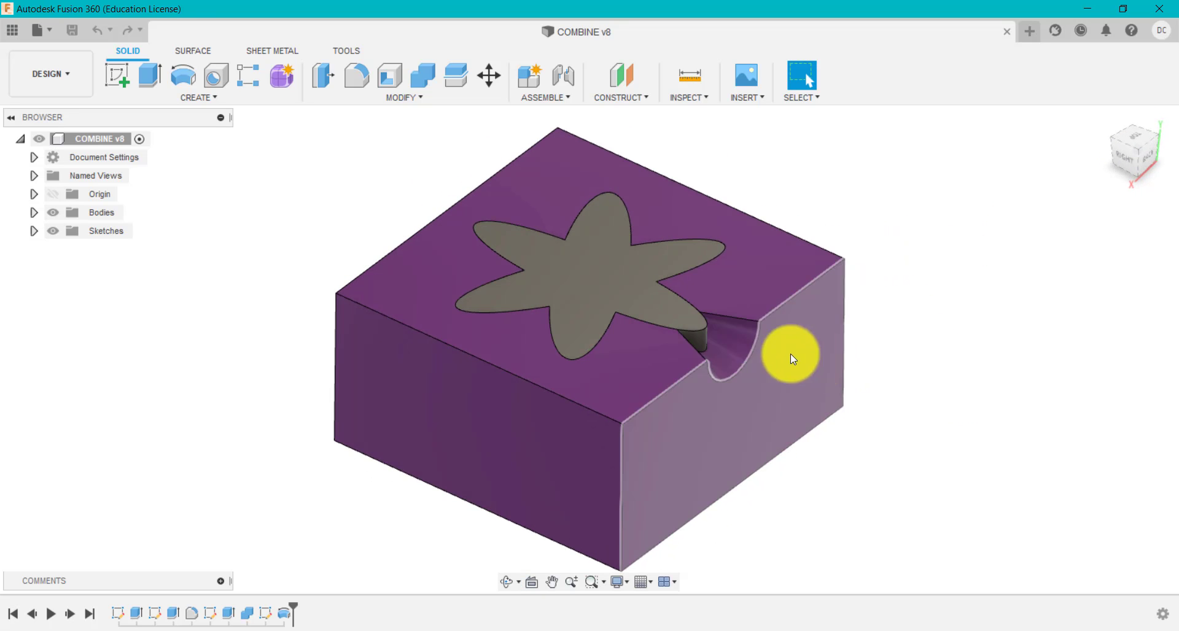
pyautogui.click(34, 212)
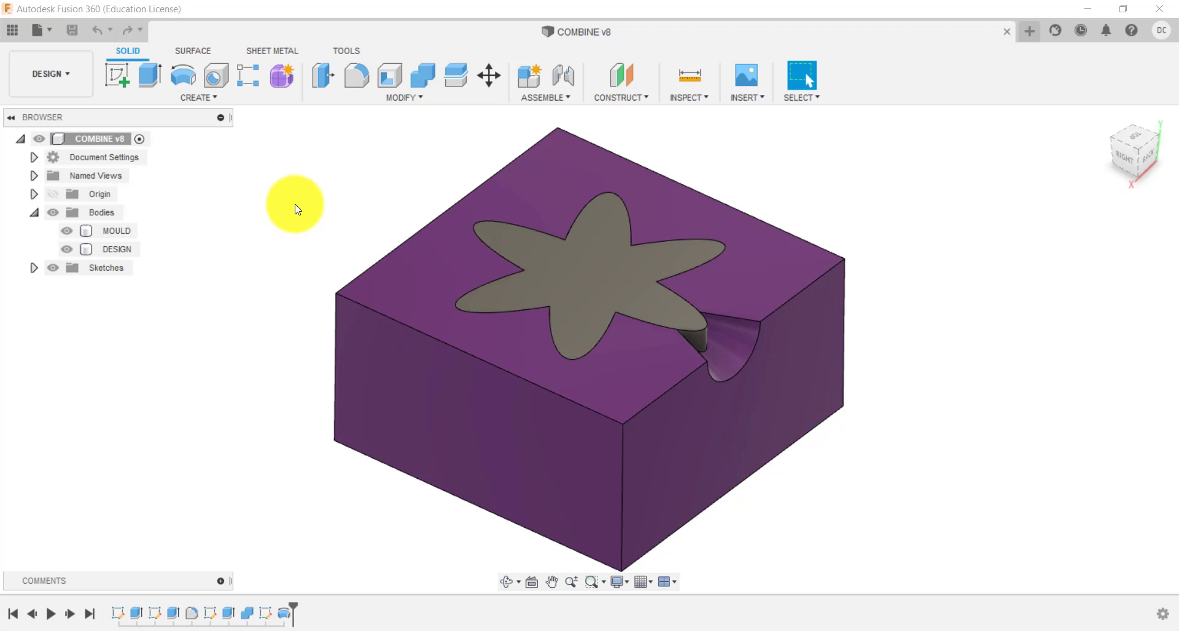
pyautogui.click(37, 271)
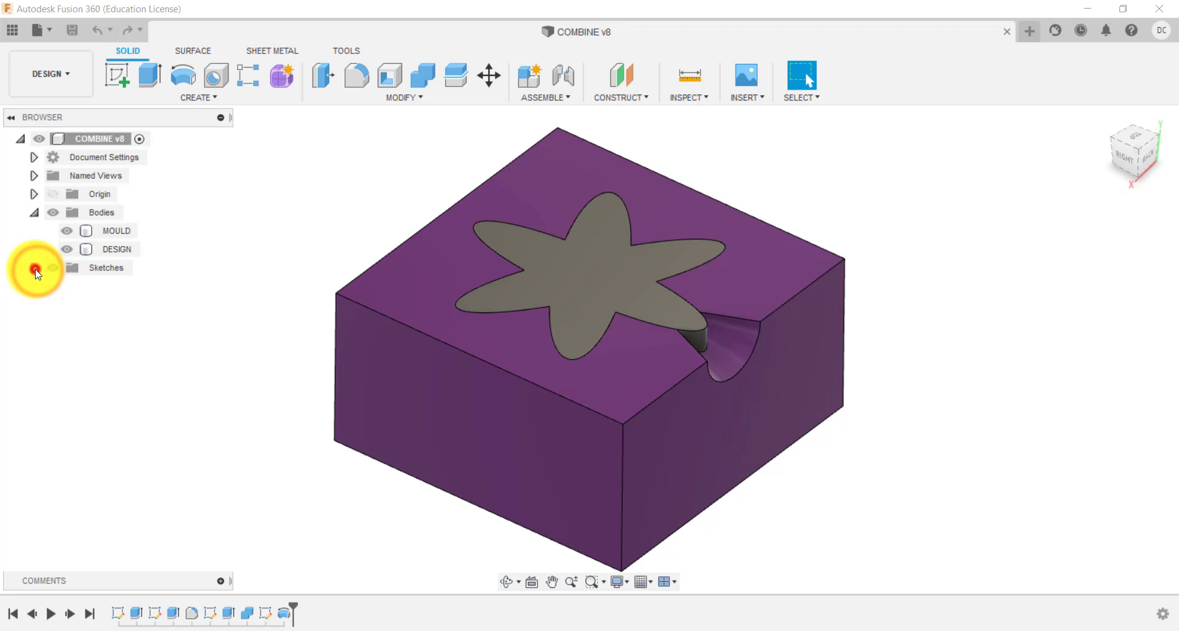
pyautogui.click(68, 343)
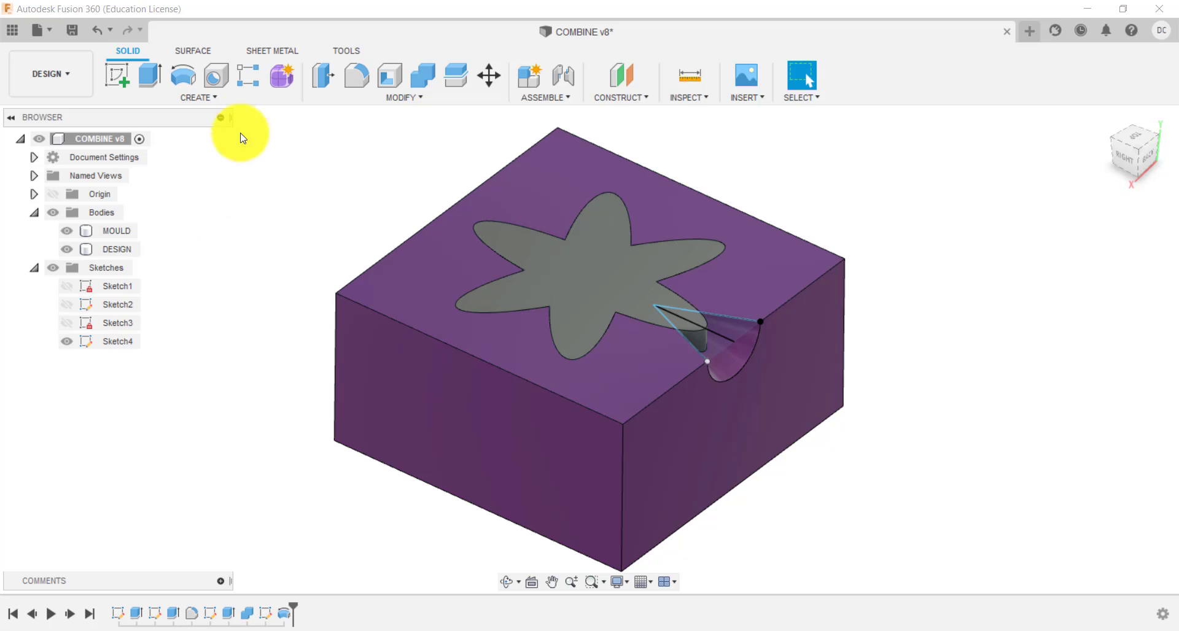
pyautogui.click(69, 234)
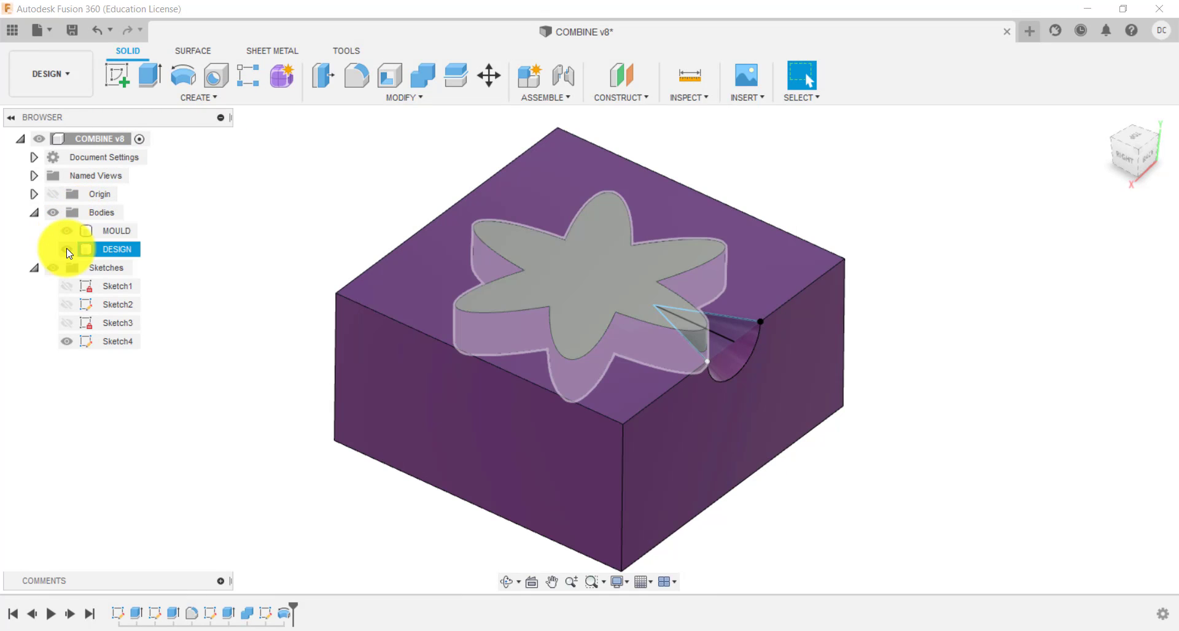
# Hide the MOULD body and revolve Sketch4's triangular profile -180 degrees about its centre line, joining the half-cone to the DESIGN body.
pyautogui.click(66, 231)
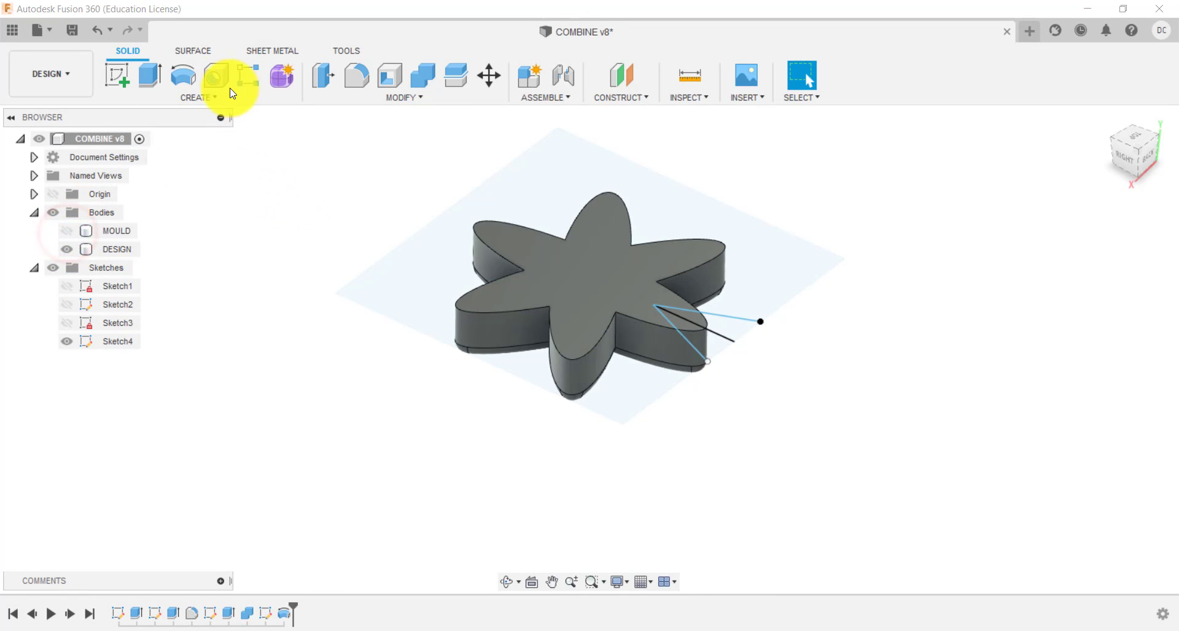
pyautogui.click(185, 76)
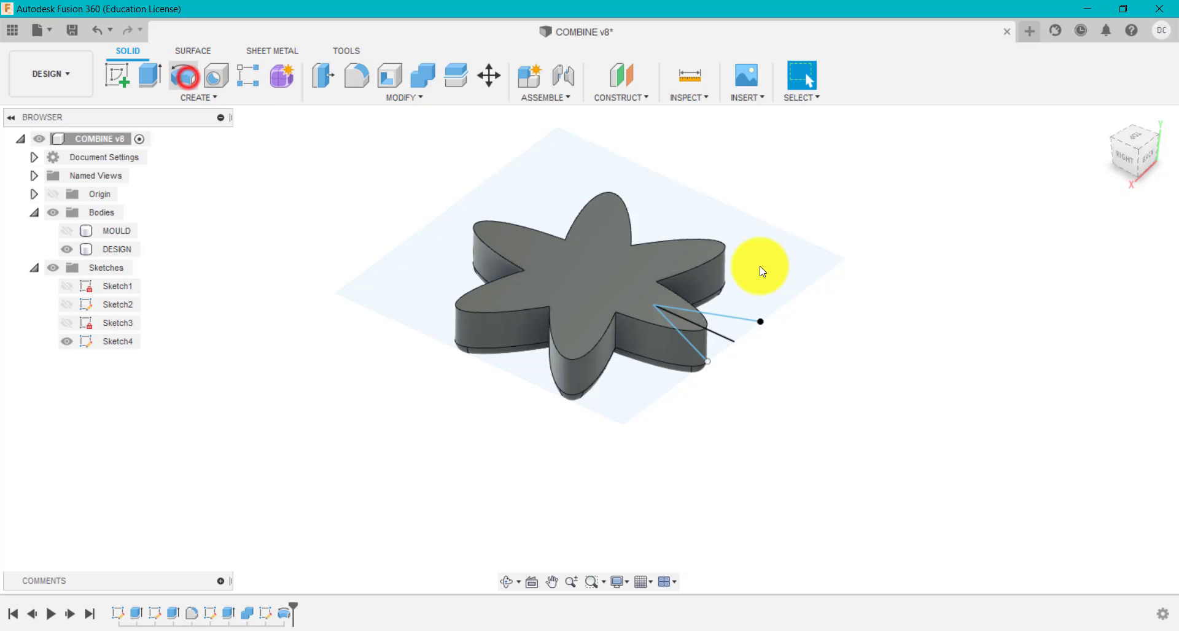
pyautogui.click(743, 326)
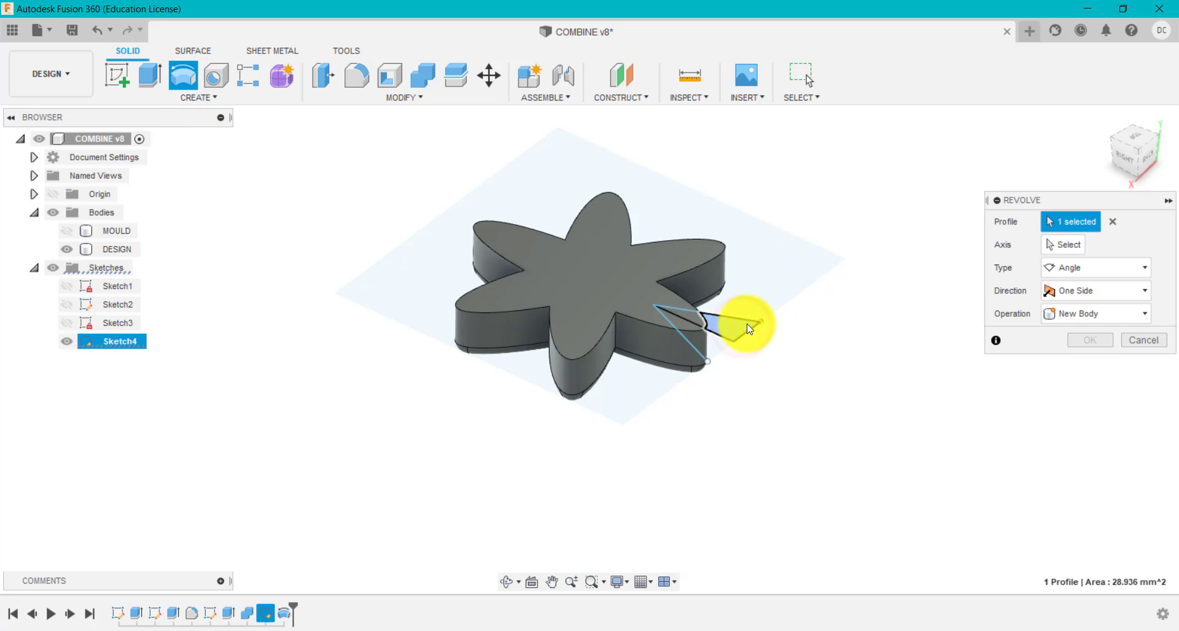
pyautogui.click(1064, 245)
pyautogui.click(719, 336)
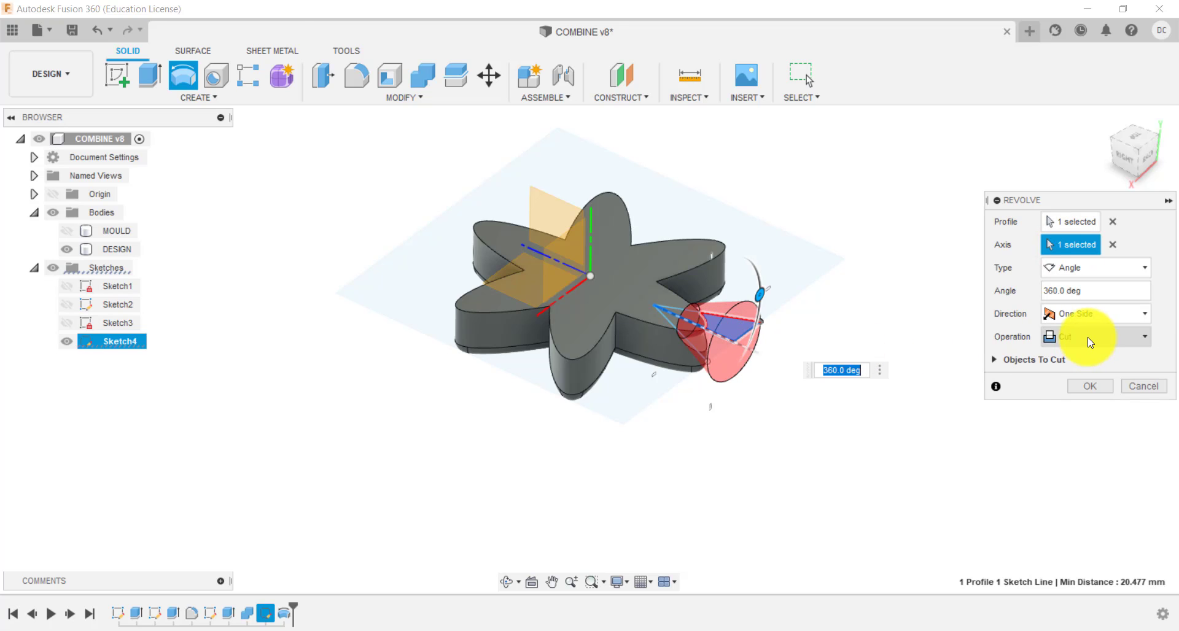
pyautogui.click(1086, 337)
pyautogui.click(1081, 355)
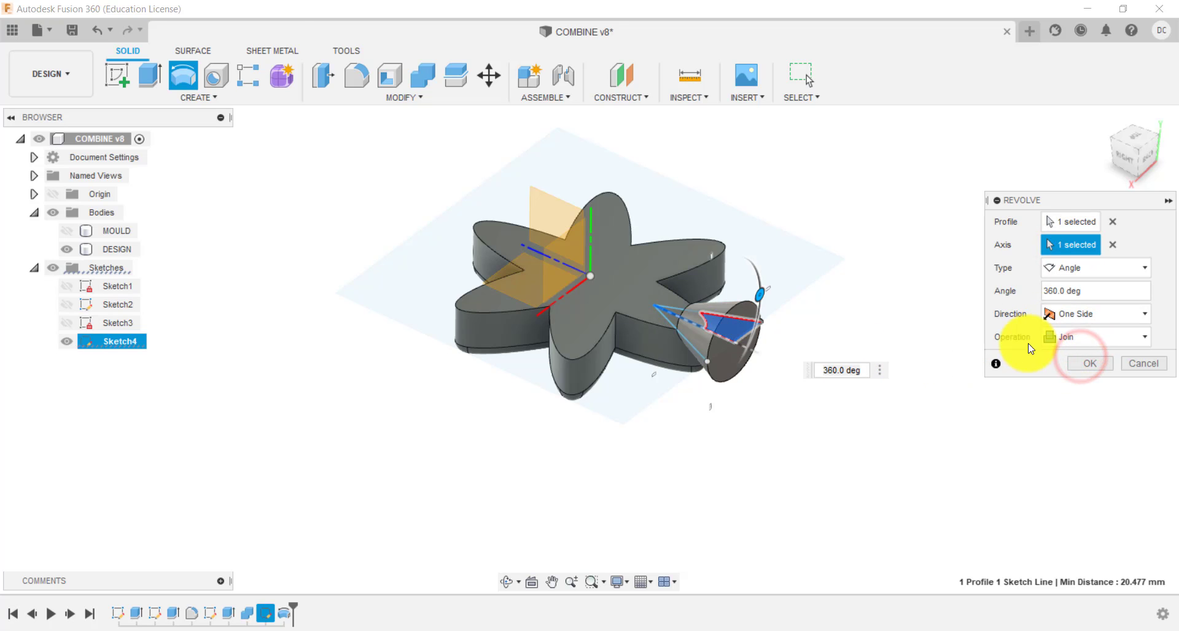
pyautogui.click(1088, 293)
pyautogui.moveTo(1088, 294); pyautogui.dragTo(1050, 295)
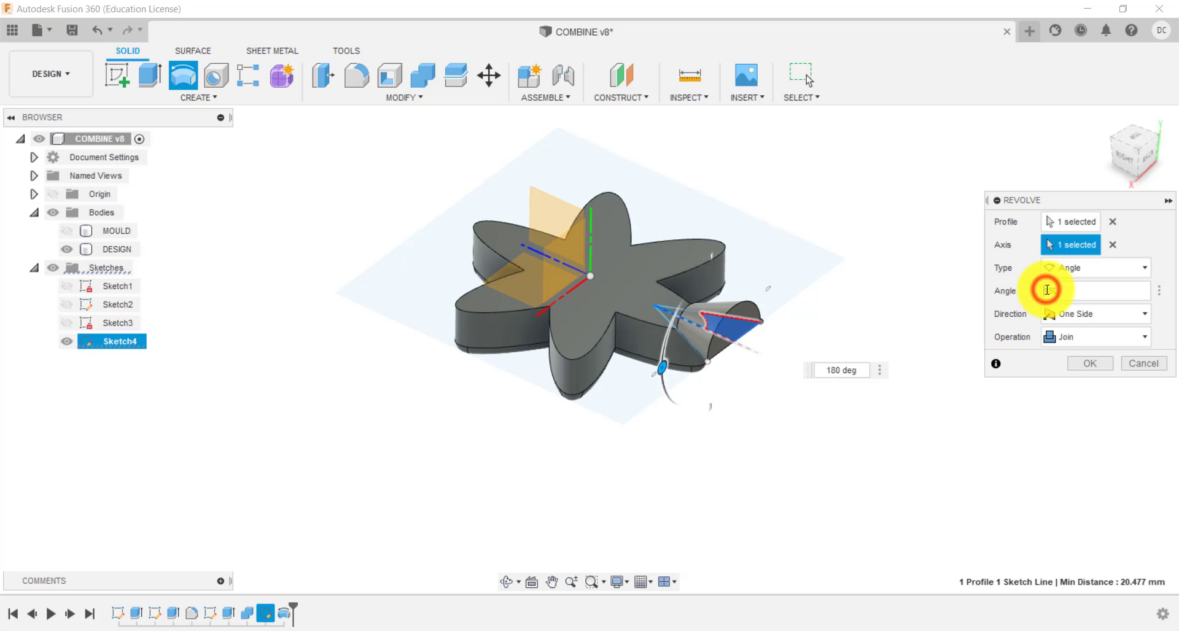
pyautogui.write('-')
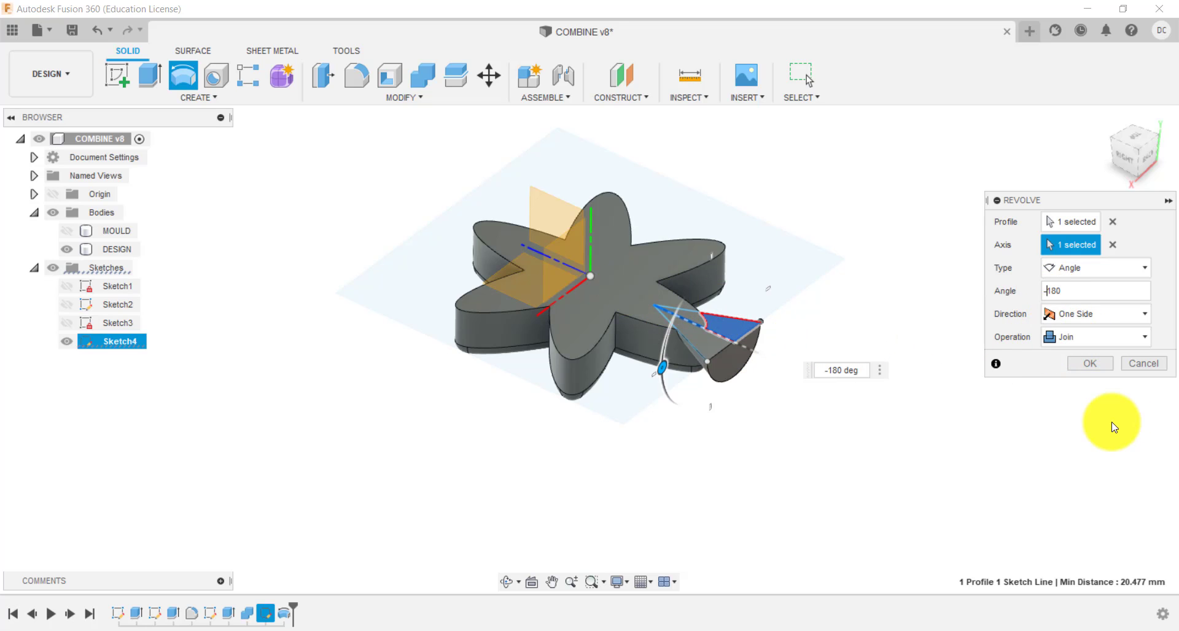
pyautogui.click(1090, 363)
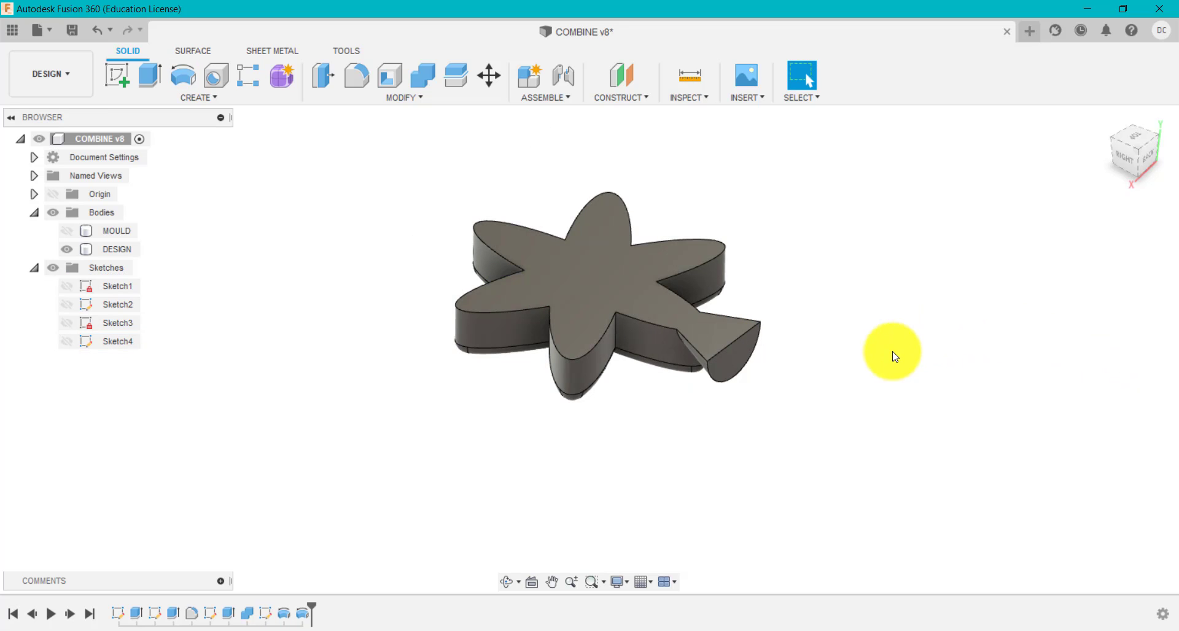
# Examine the DESIGN body from its filleted side and compare it without and with the last revolve by rolling the history back and forward.
pyautogui.keyDown('shift'); pyautogui.moveTo(742, 436); pyautogui.dragTo(741, 438, button='middle'); pyautogui.keyUp('shift')
pyautogui.moveTo(722, 338); pyautogui.dragTo(619, 210)
pyautogui.keyDown('shift'); pyautogui.moveTo(619, 210); pyautogui.dragTo(654, 235, button='middle'); pyautogui.keyUp('shift')
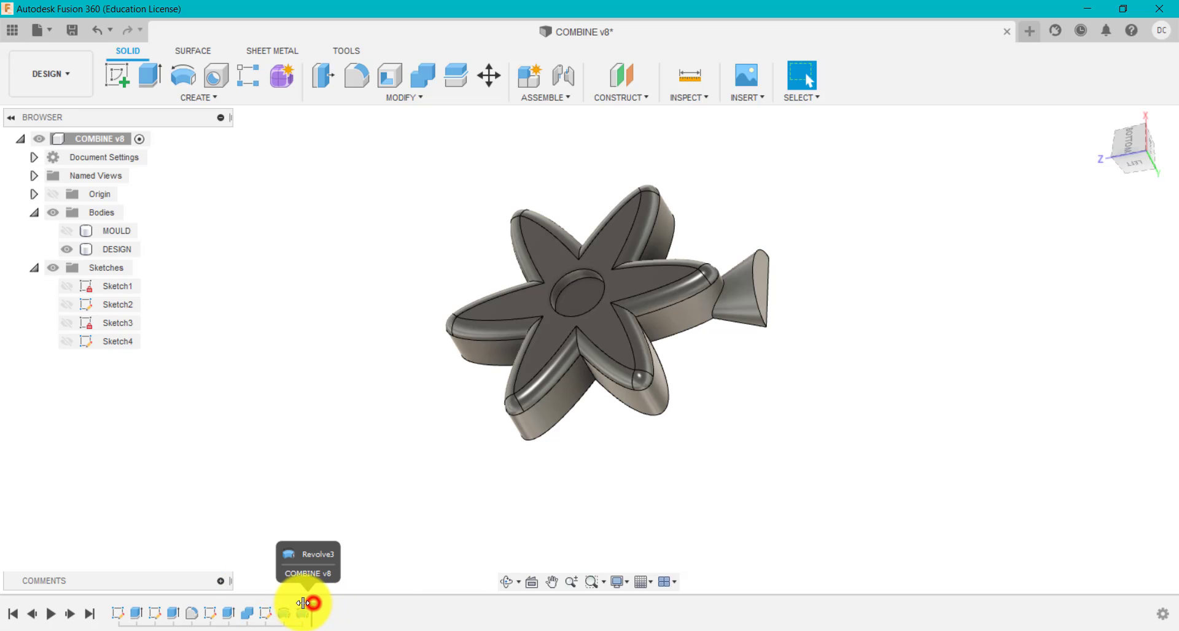
pyautogui.moveTo(310, 603); pyautogui.dragTo(293, 603)
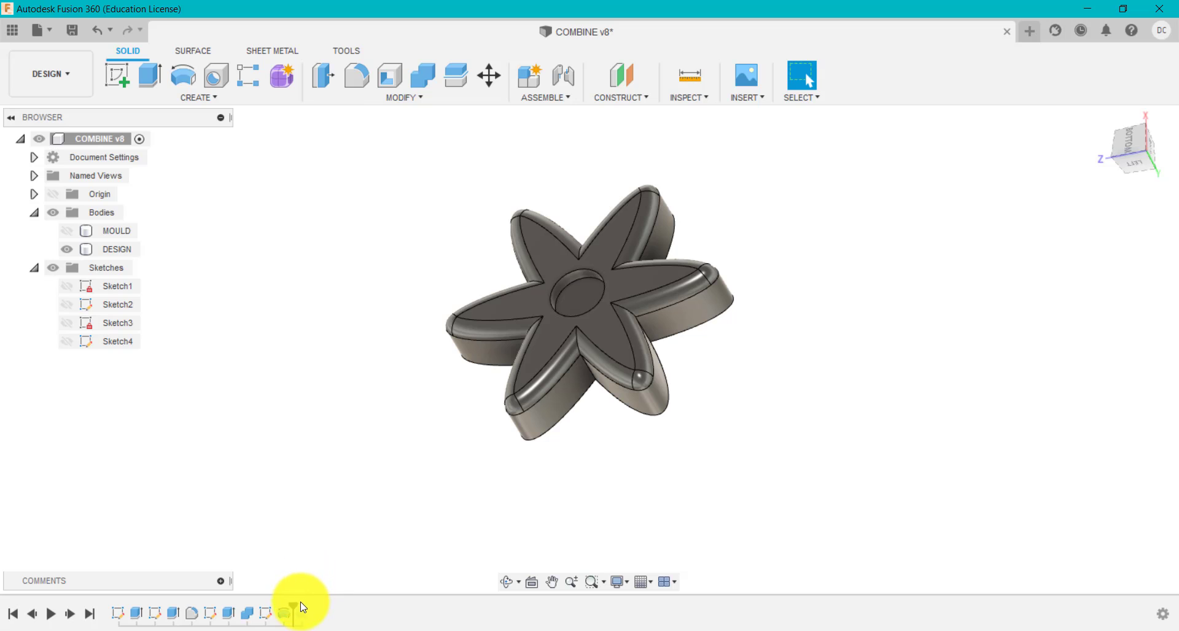
pyautogui.moveTo(296, 604); pyautogui.dragTo(310, 604)
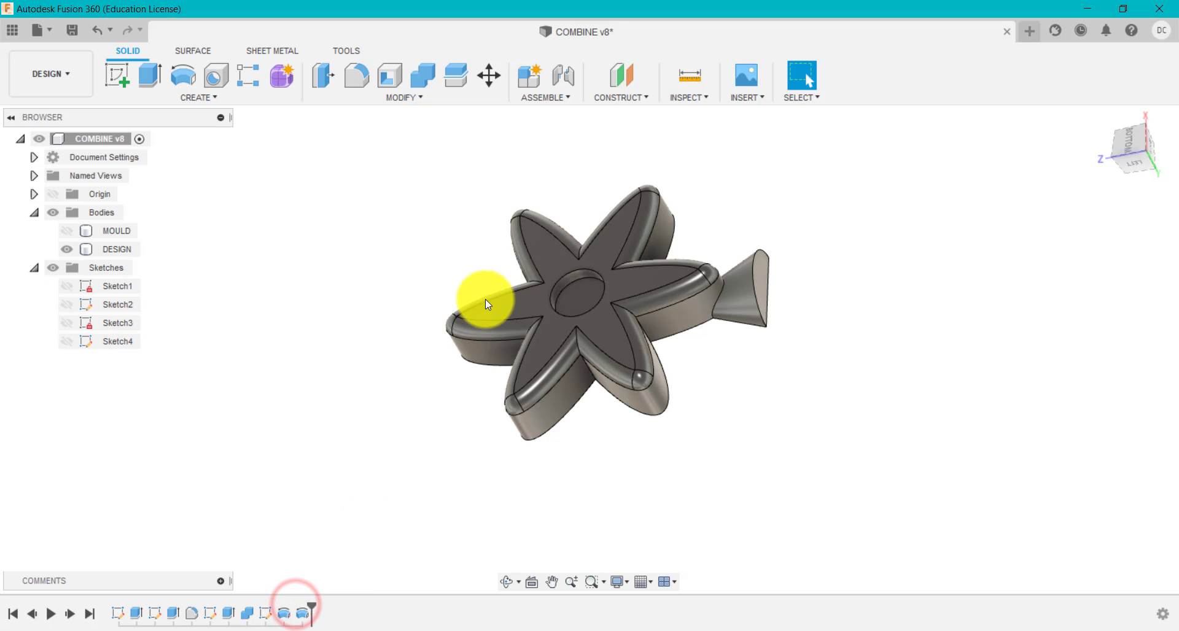
# Show the MOULD body together with the DESIGN body and return to the home view.
pyautogui.click(71, 234)
pyautogui.click(67, 231)
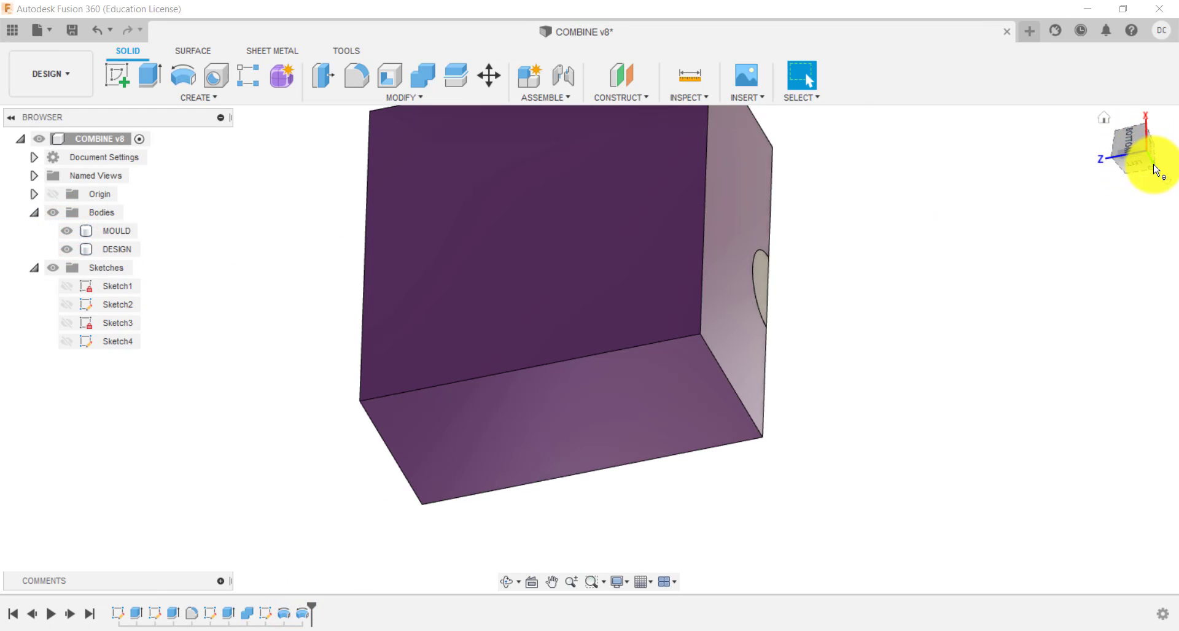
pyautogui.click(1106, 121)
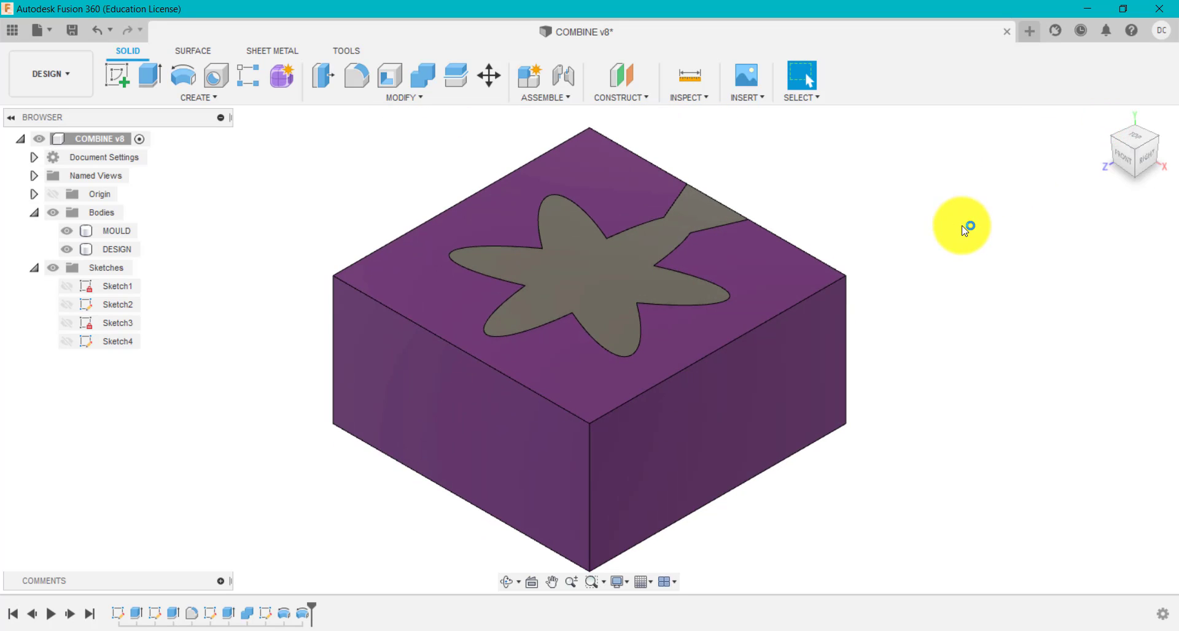